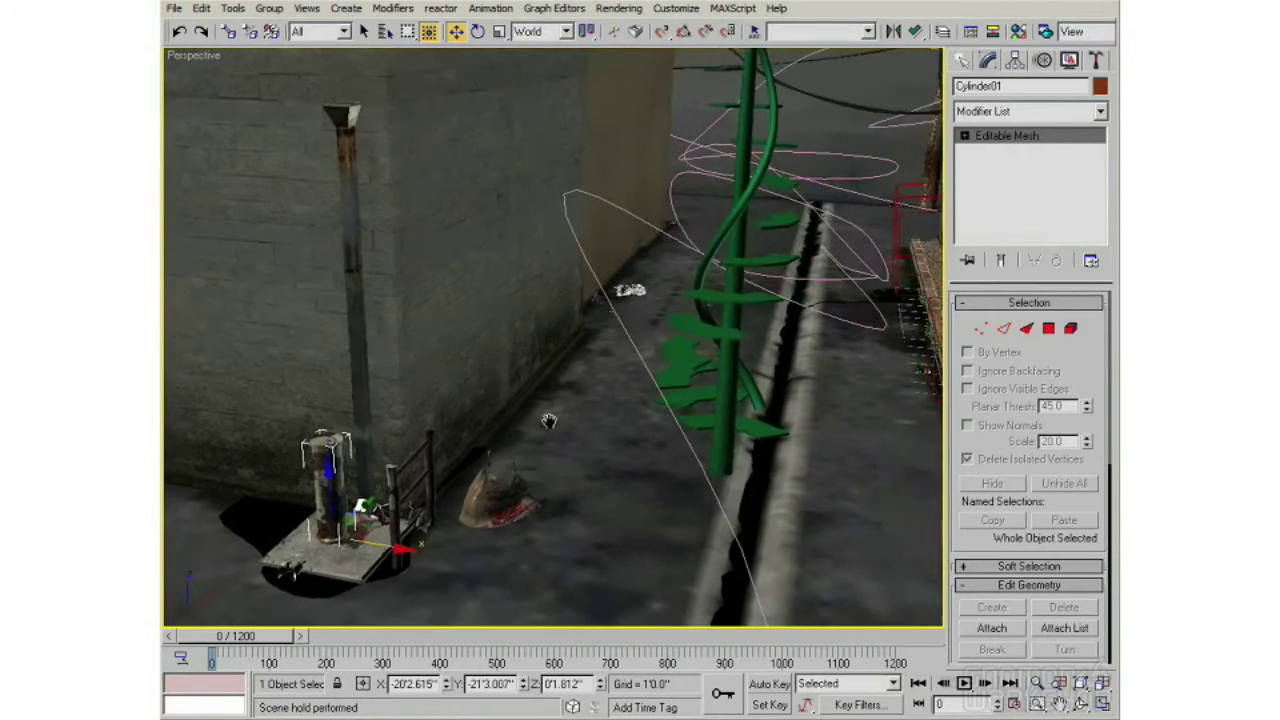
Open the Clone Options for Cylinder01 using Edit > Clone
click(233, 9)
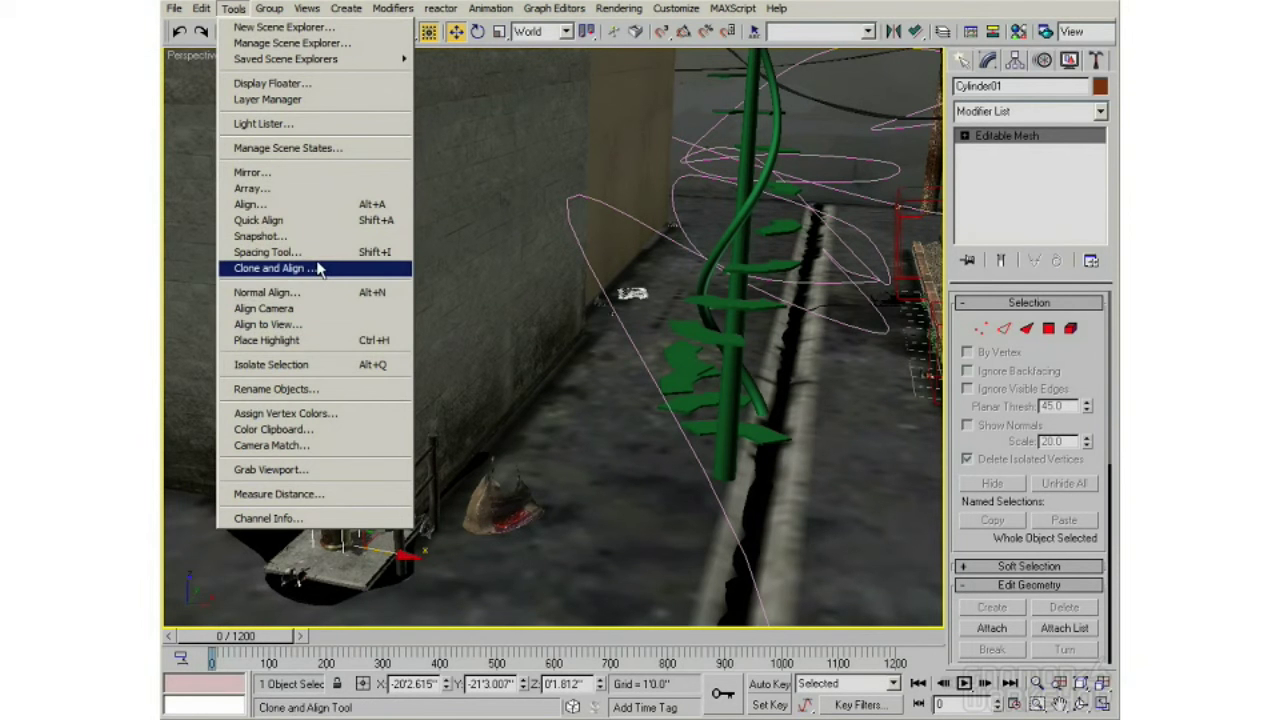
click(232, 9)
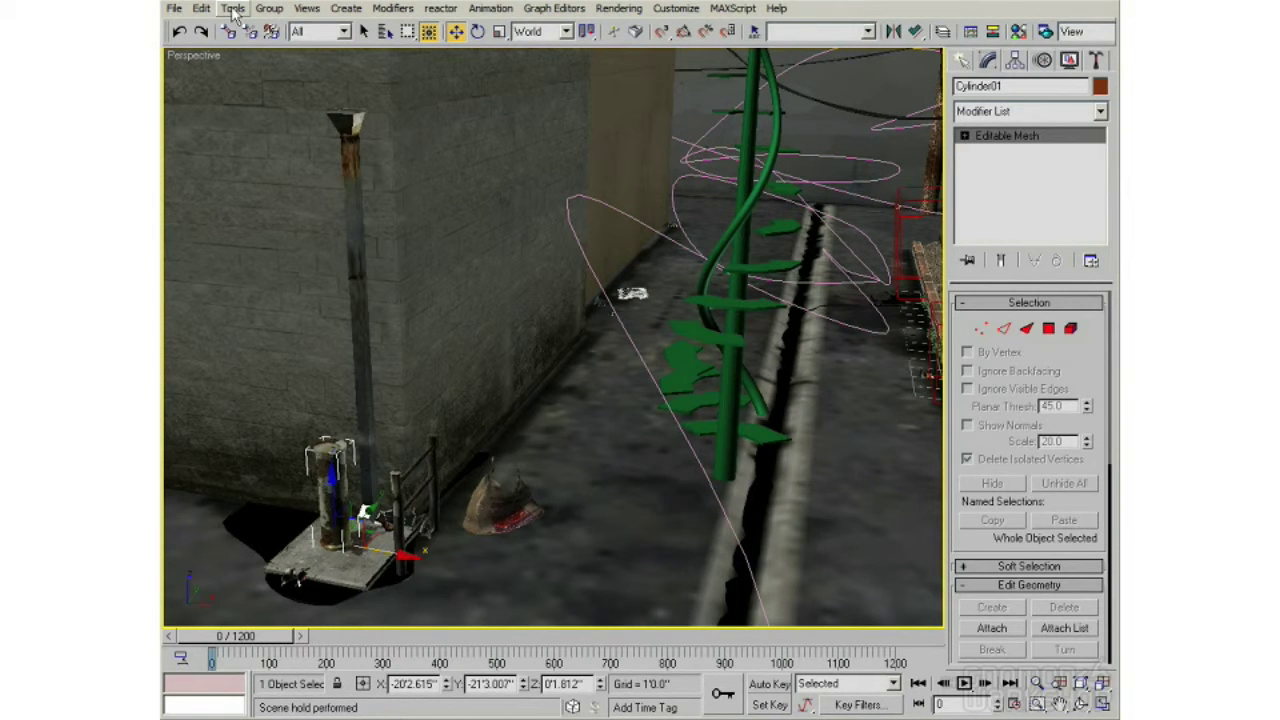
click(205, 9)
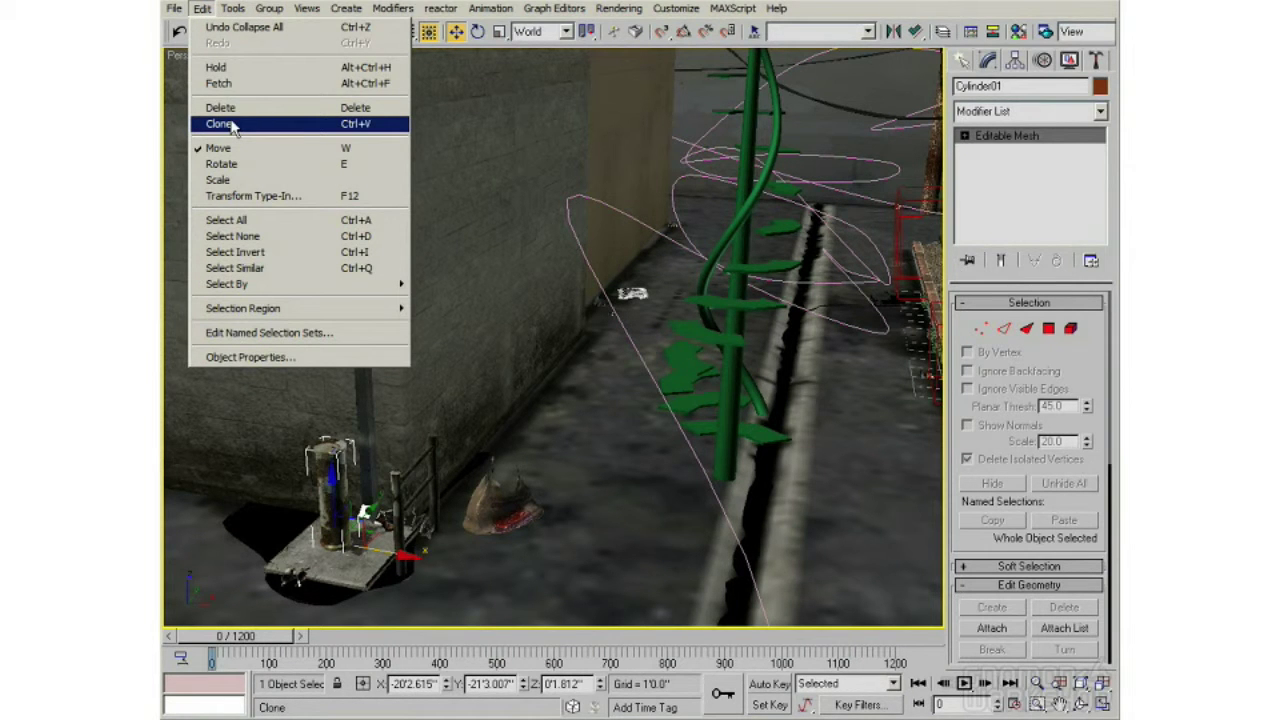
click(220, 124)
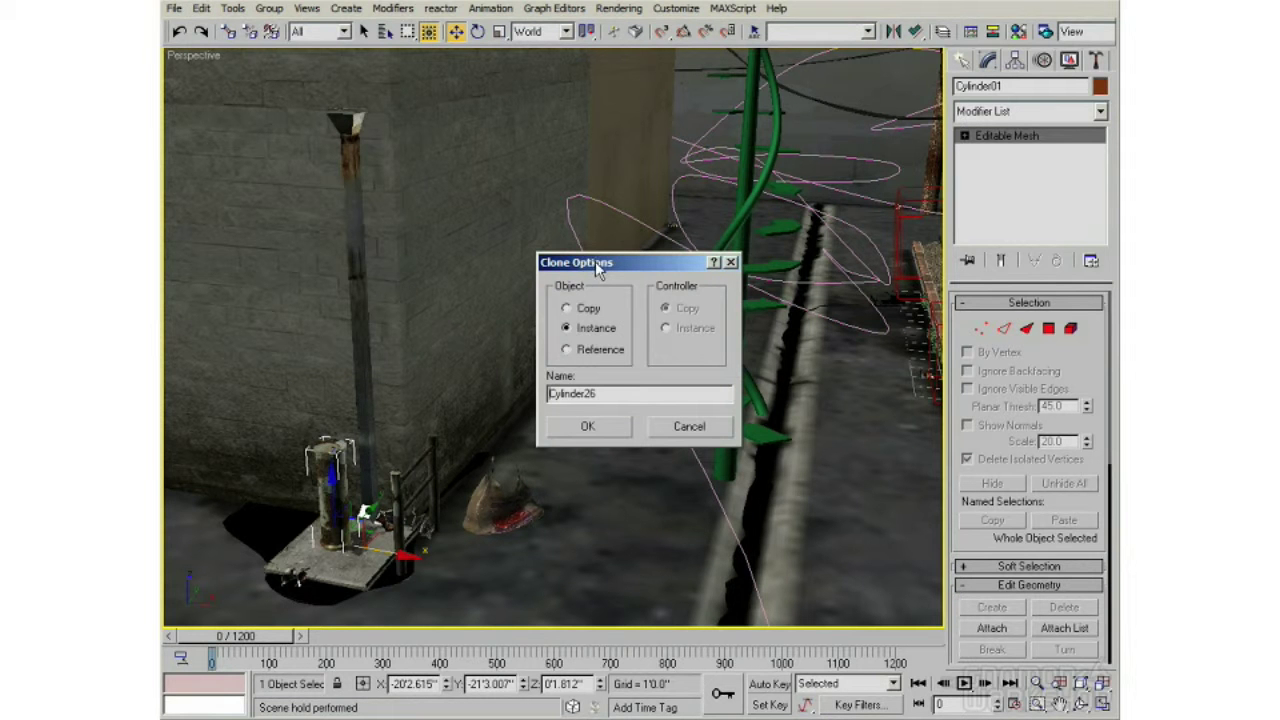
Clone the pallet column as a Copy and slide it right along the ground
click(569, 309)
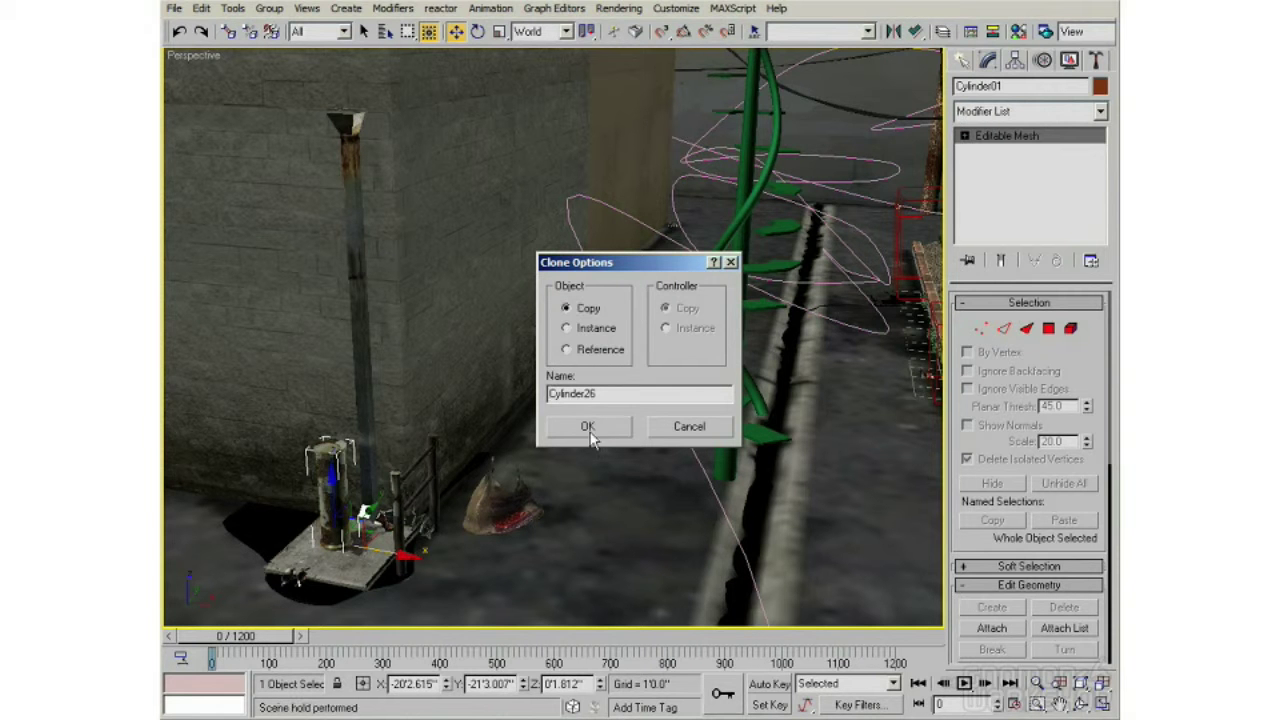
click(592, 426)
drag(405, 560, 505, 508)
drag(466, 569, 453, 557)
click(459, 540)
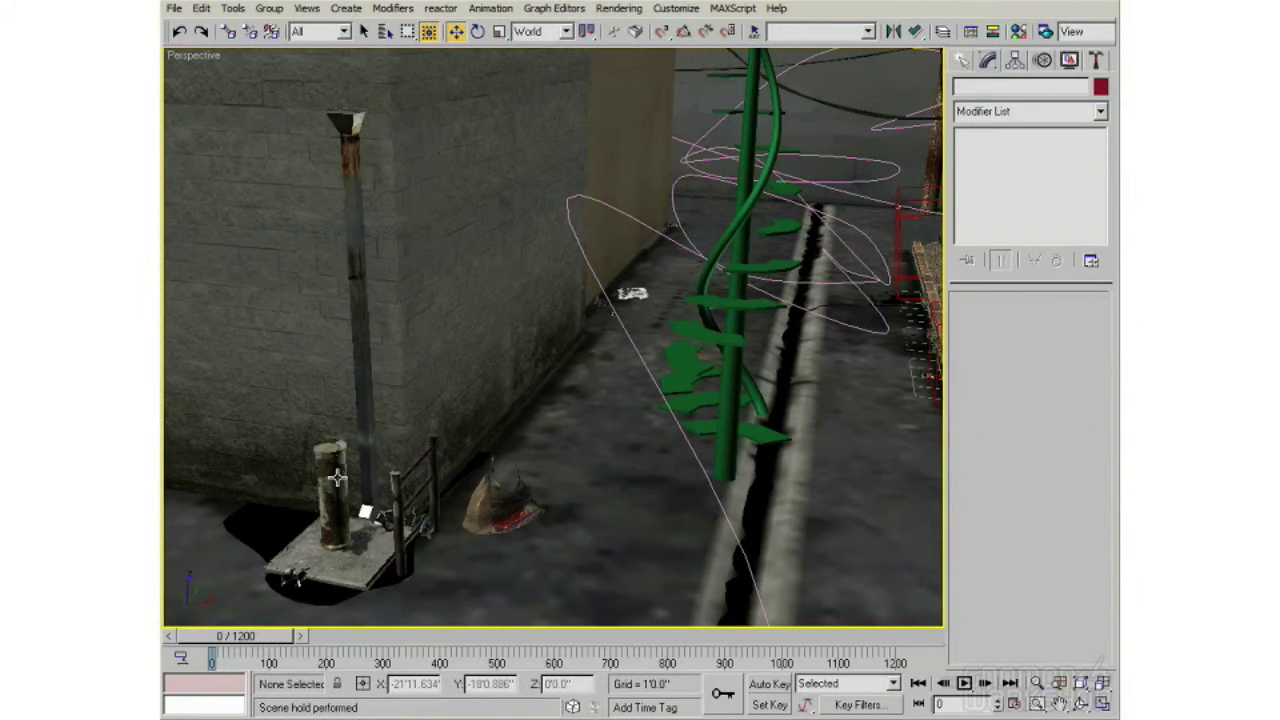
Shift-drag two more copies of the pallet column out beside the bag
click(340, 478)
middle_drag(373, 450, 425, 414)
scroll(478, 310, up, 2)
scroll(478, 310, down, 3)
scroll(477, 342, up, 4)
middle_drag(477, 342, 500, 328)
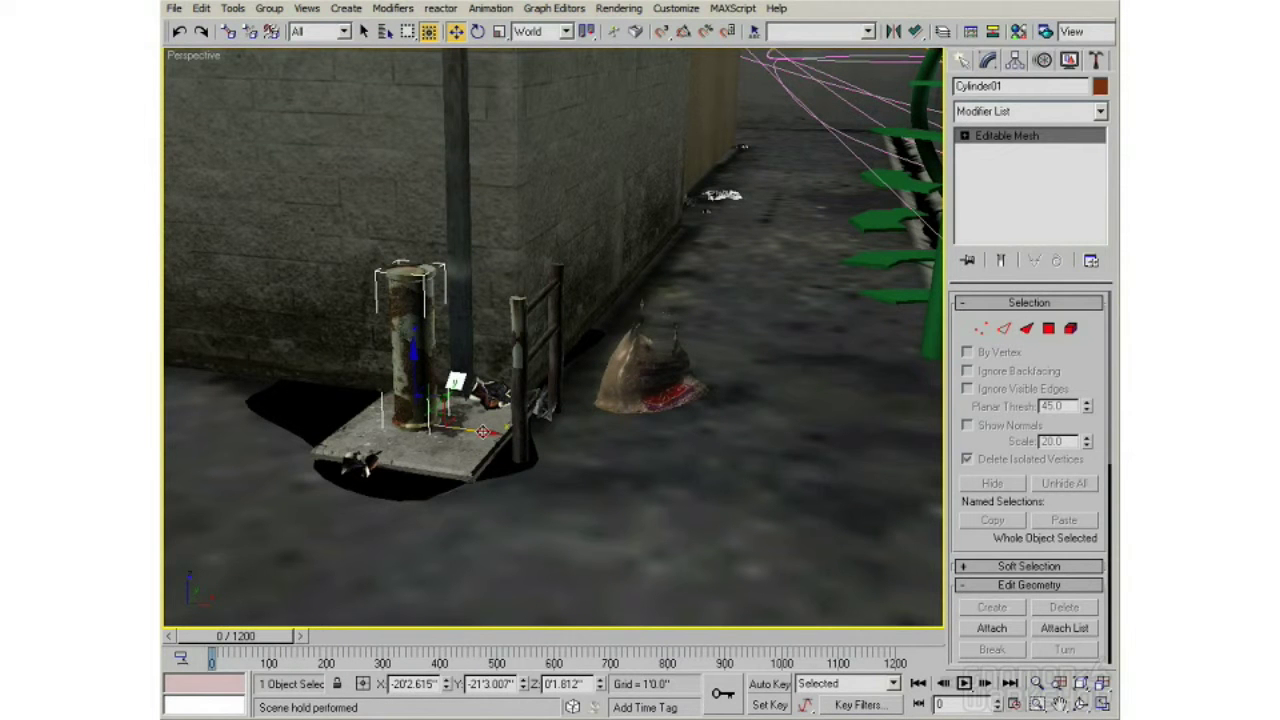
mouse_move(483, 432)
shift+mouse_down()
mouse_move(858, 460)
mouse_move(665, 455)
mouse_move(700, 466)
shift+mouse_up()
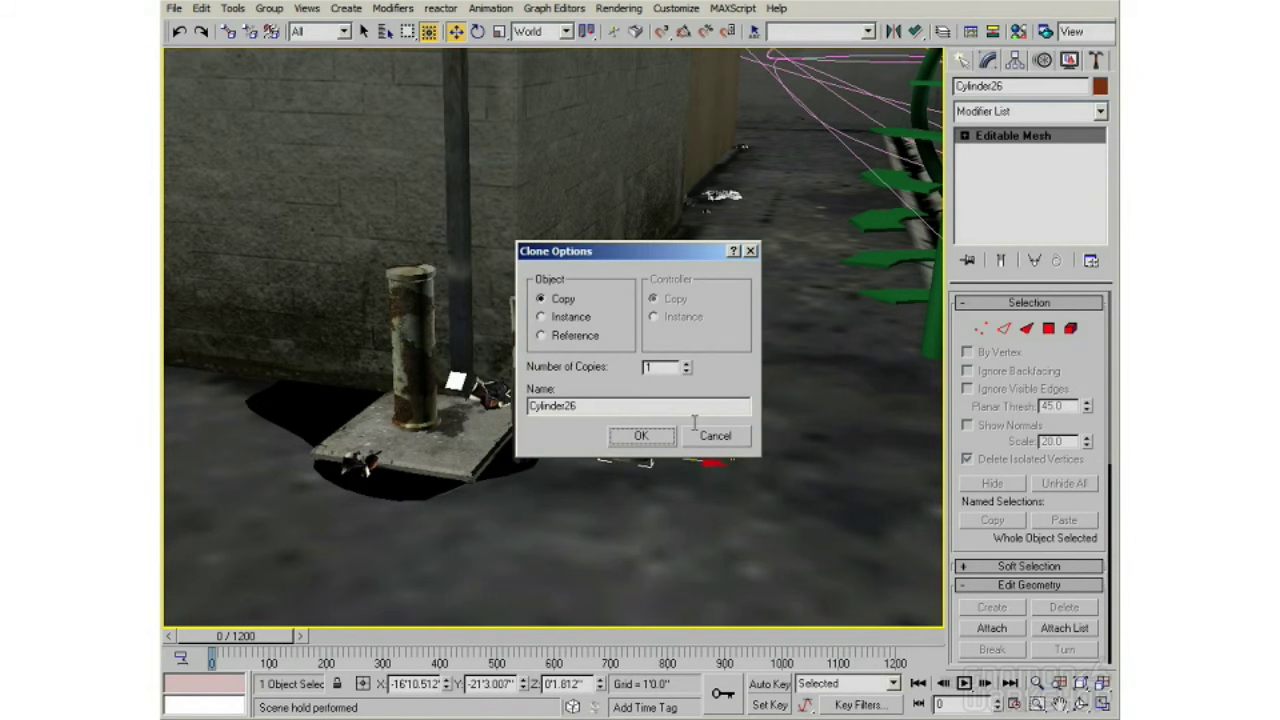
click(687, 365)
click(660, 436)
Delete all three column copies, then Shift-drag a fresh copy of Cylinder01 rightward
mouse_move(769, 380)
alt+middle_down()
mouse_move(577, 357)
mouse_move(629, 374)
alt+middle_up()
scroll(585, 365, down, 3)
scroll(605, 372, up, 3)
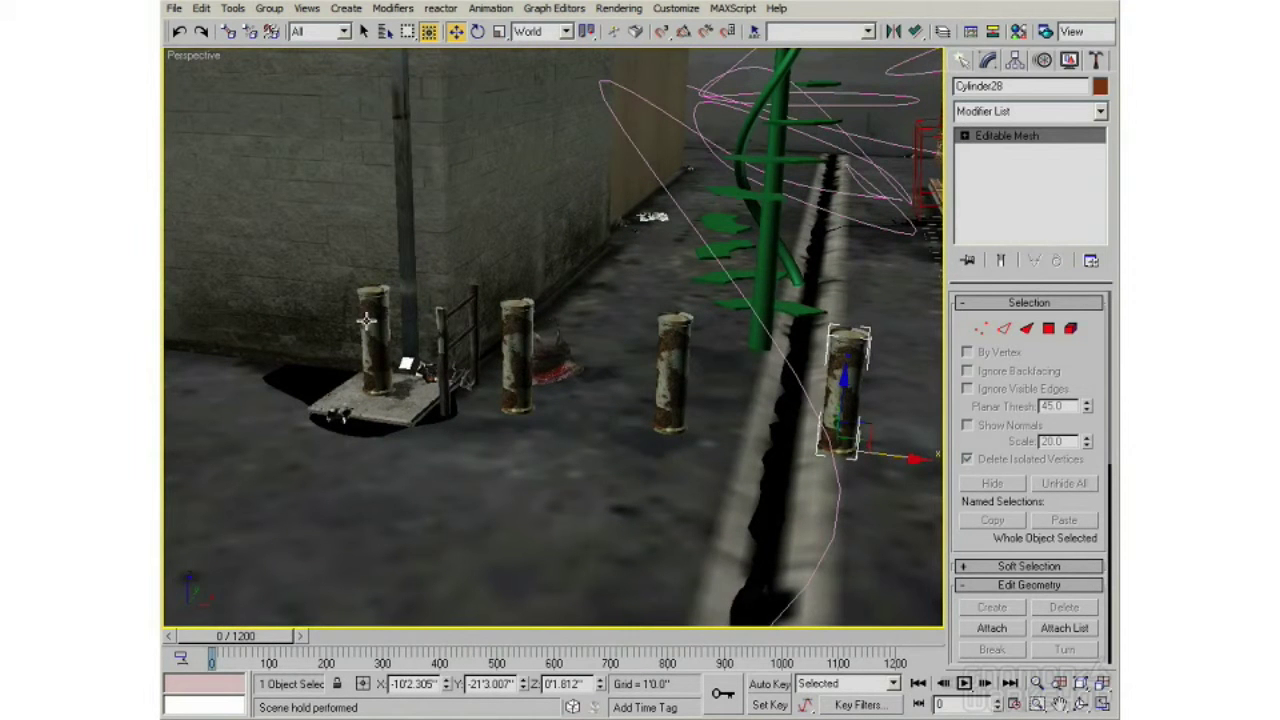
key(Delete)
click(666, 337)
key(Delete)
click(520, 333)
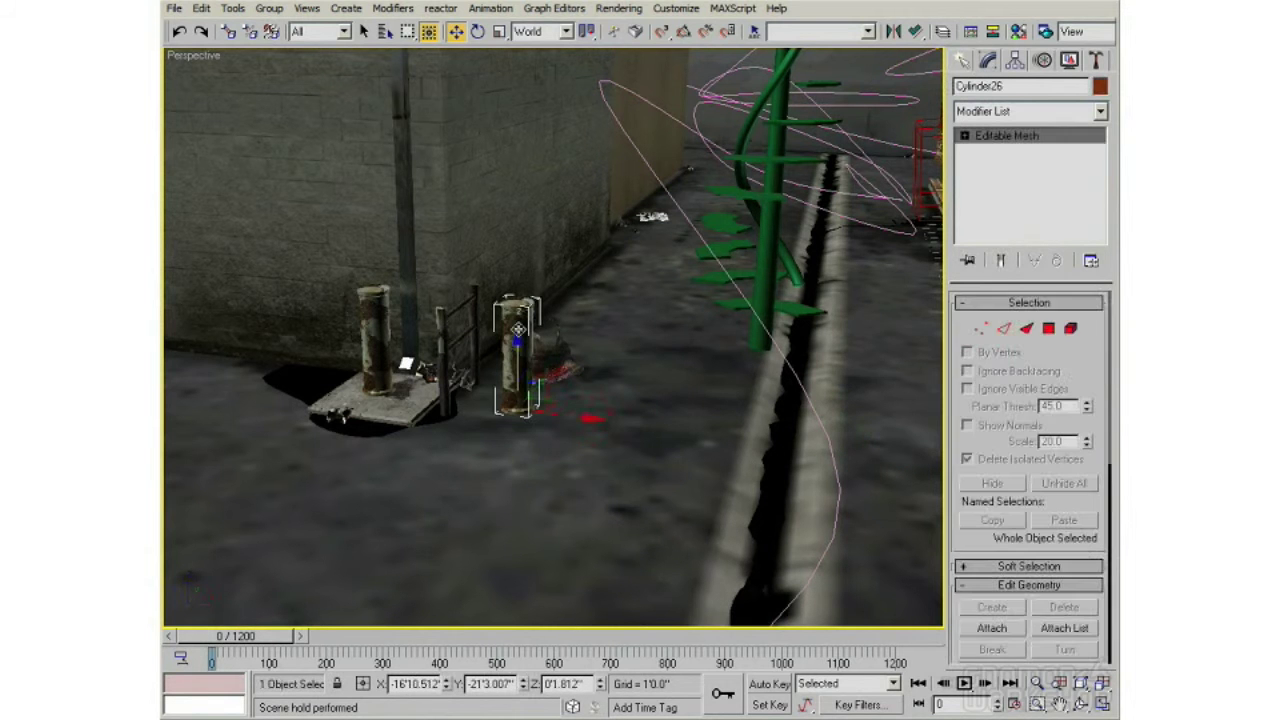
key(Delete)
click(385, 305)
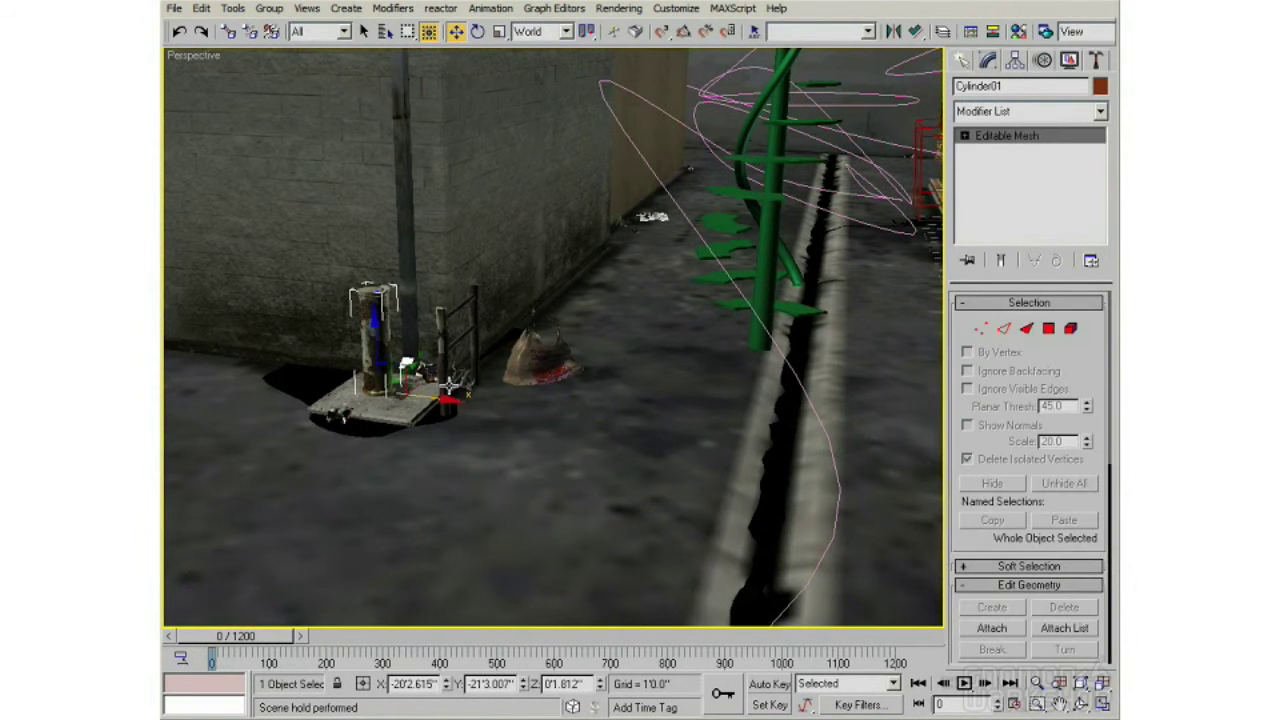
shift+drag(443, 400, 574, 407)
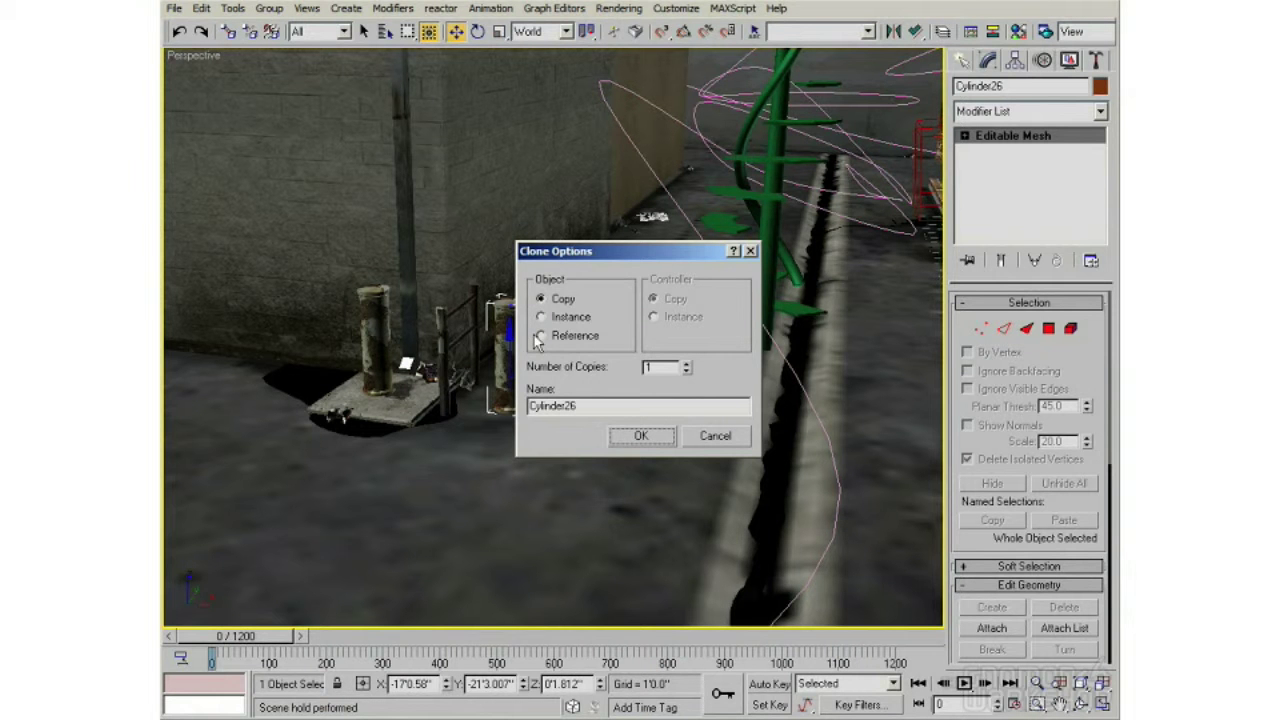
Confirm the copy, trial a 1.49 taper flare on it, then delete it
click(638, 440)
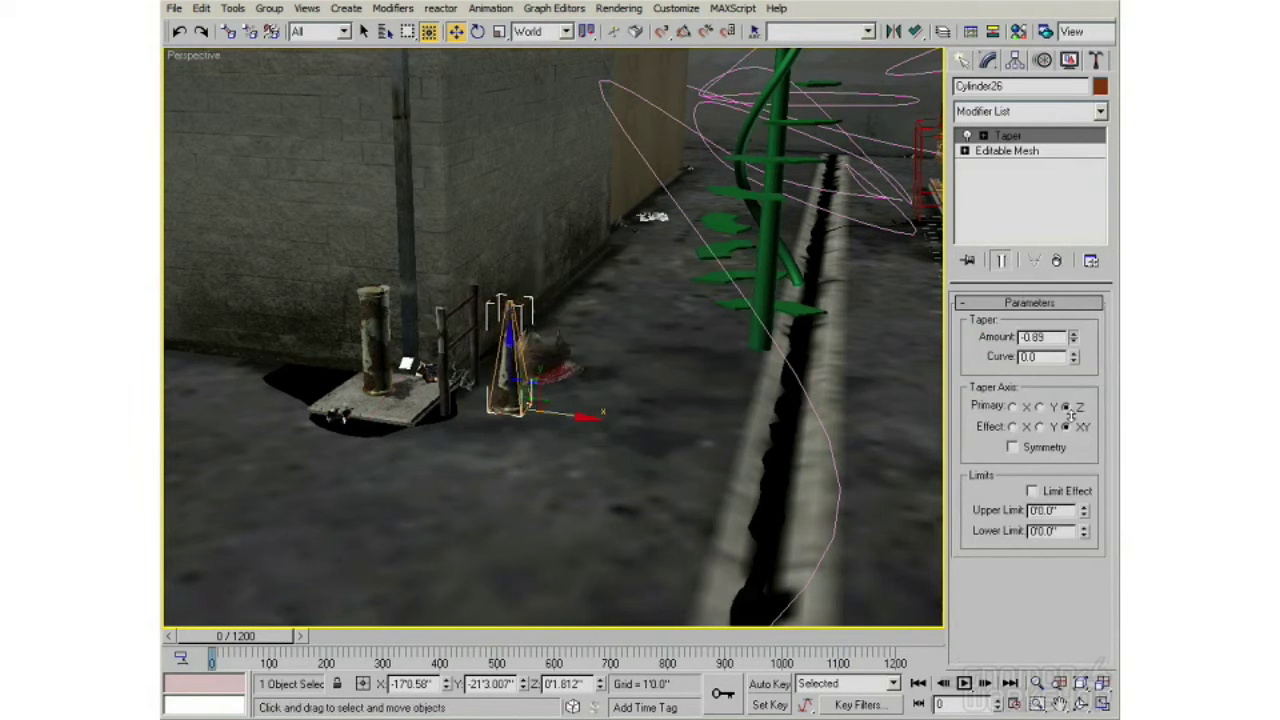
drag(1073, 337, 1073, 305)
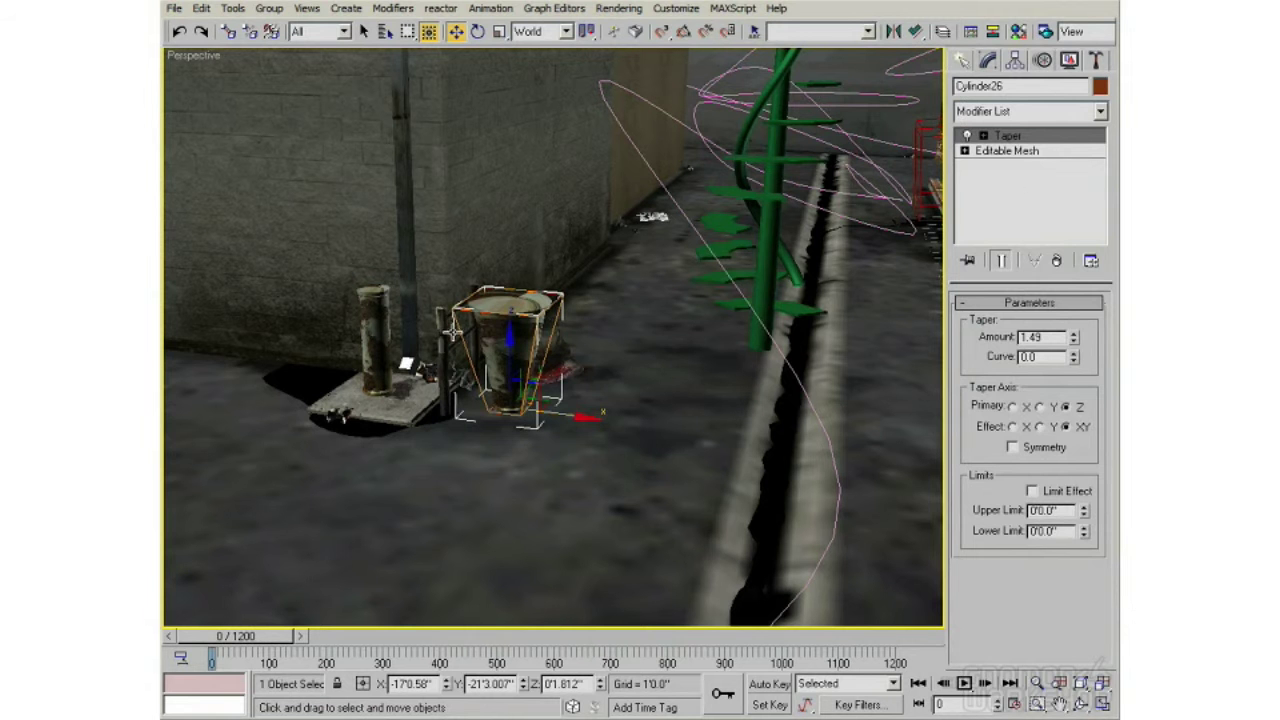
key(Delete)
Shift-drag an Instance of Cylinder01 beside the bag and add a Taper modifier
click(377, 325)
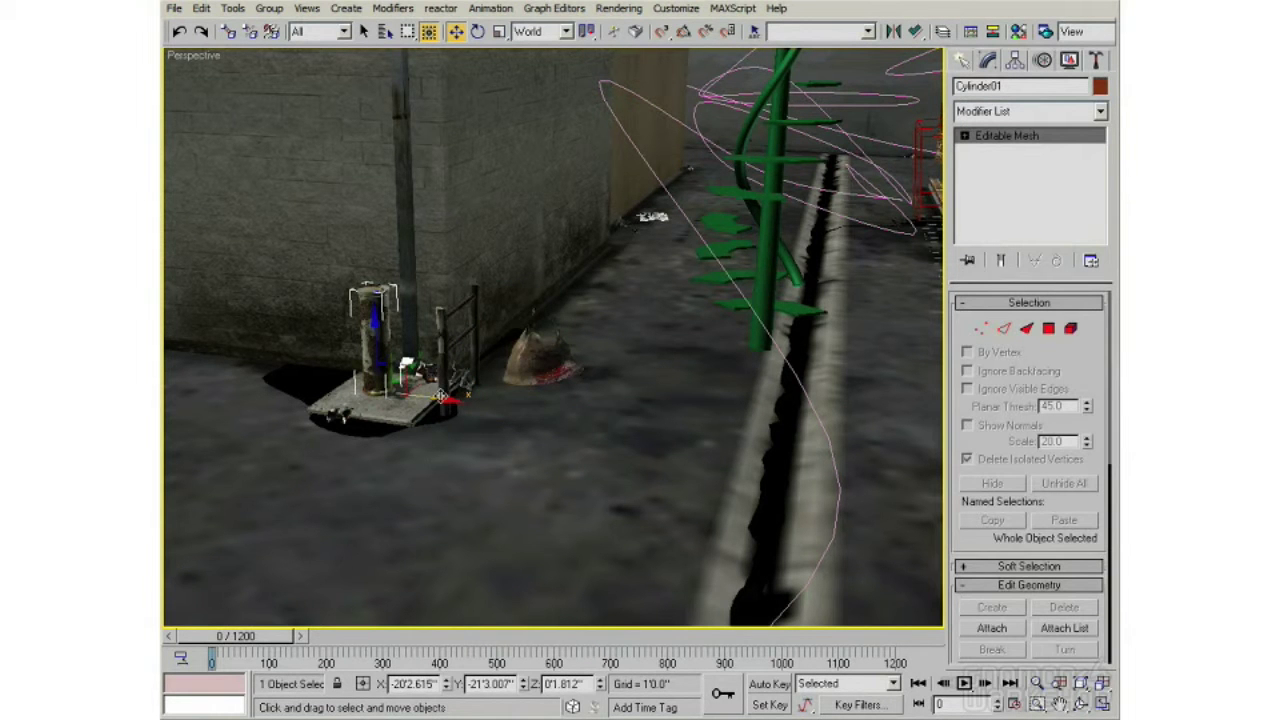
mouse_move(450, 398)
shift+mouse_down()
mouse_move(528, 402)
mouse_move(600, 432)
shift+mouse_up()
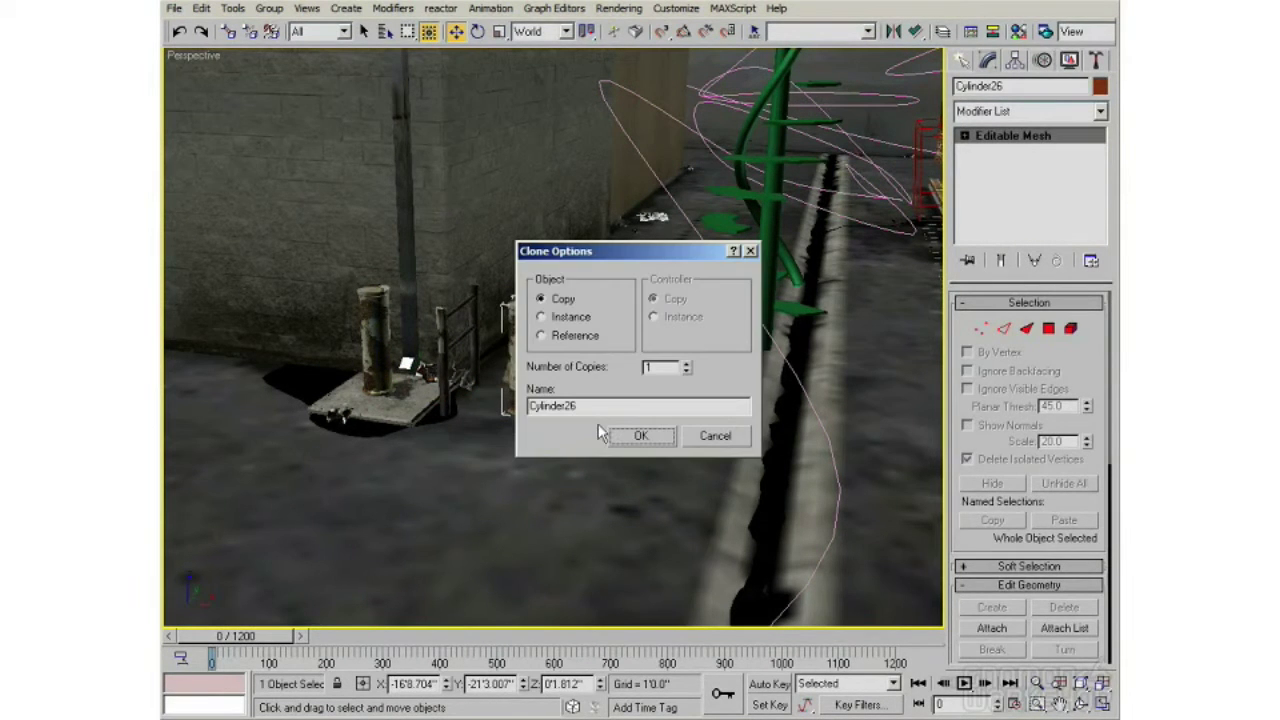
click(560, 318)
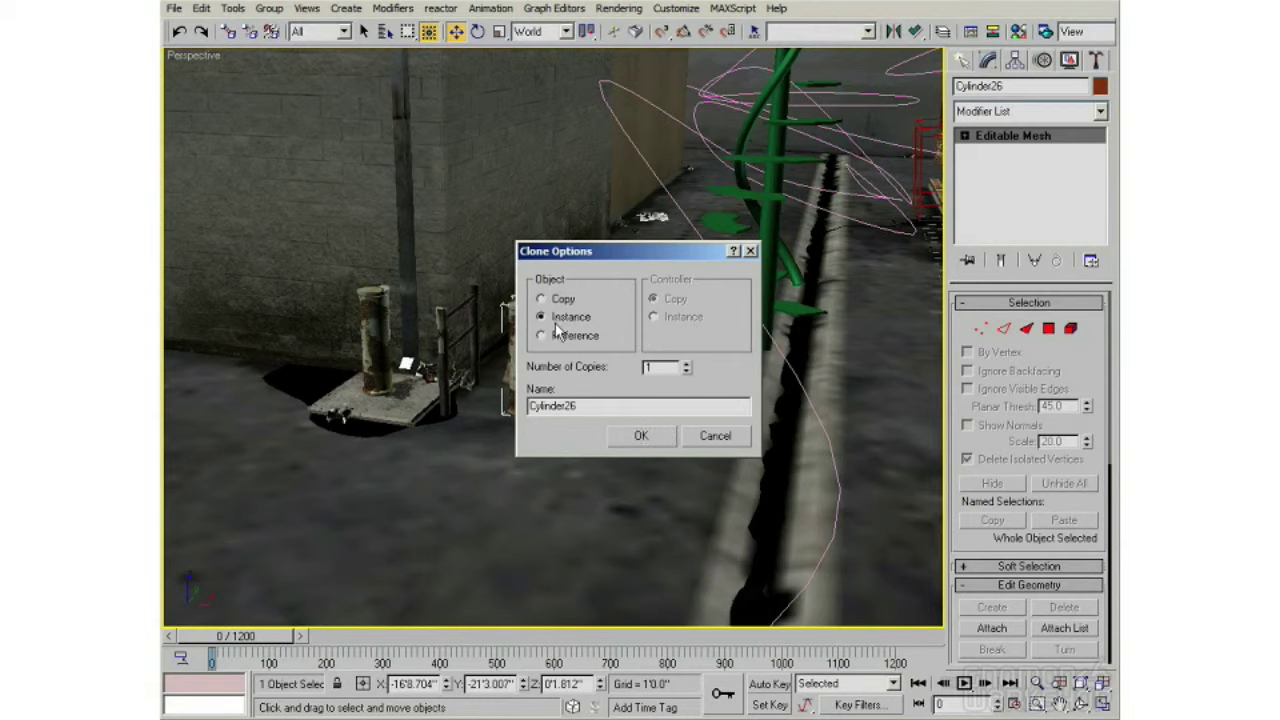
click(641, 435)
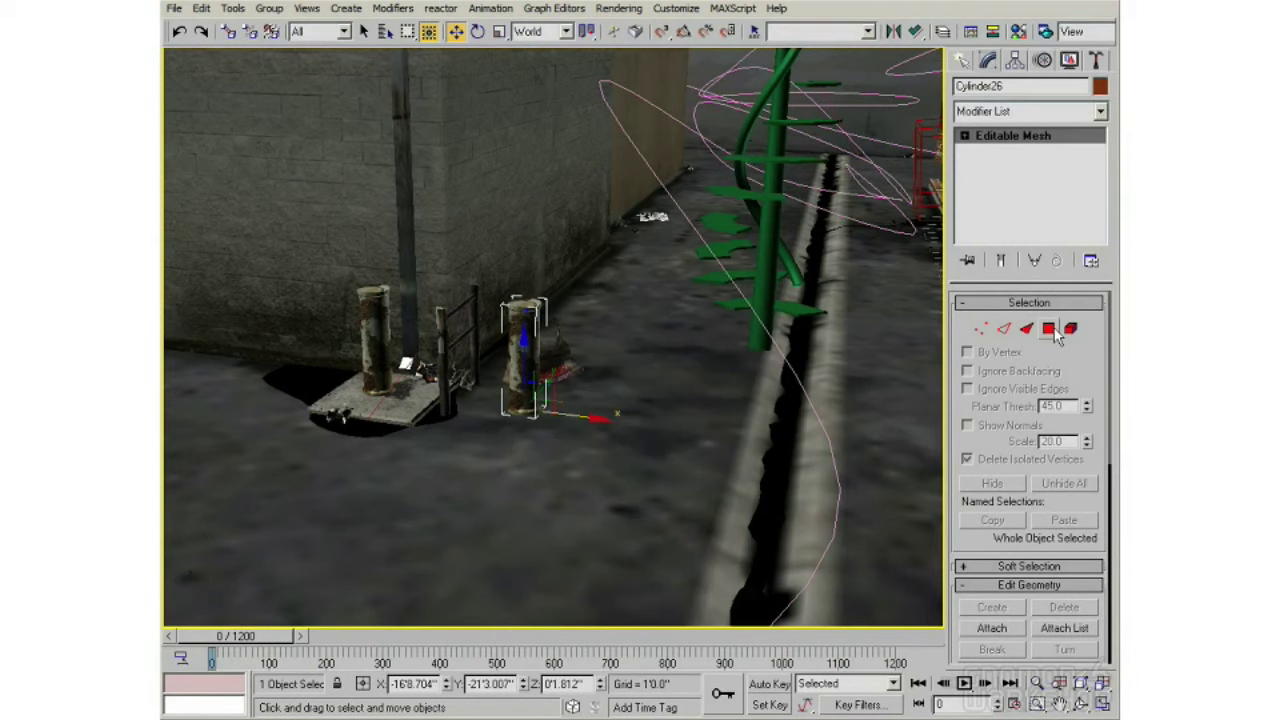
click(1055, 112)
scroll(1075, 596, down, 15)
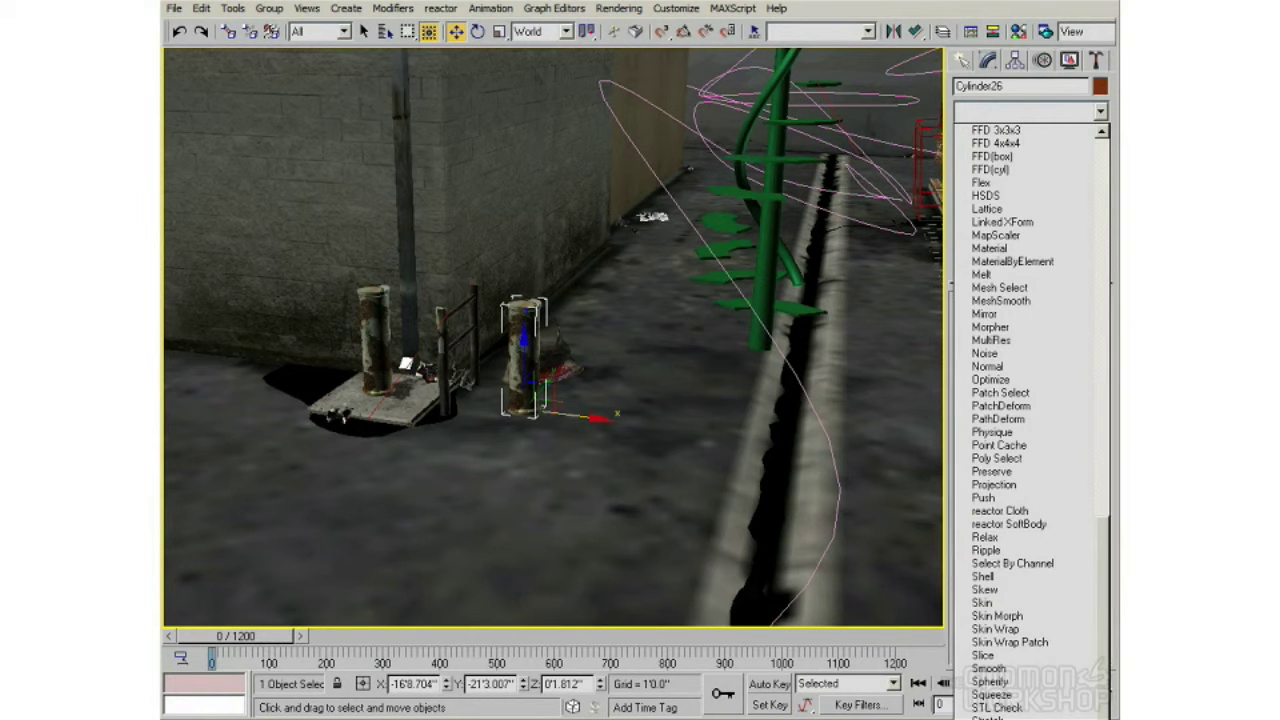
click(1000, 712)
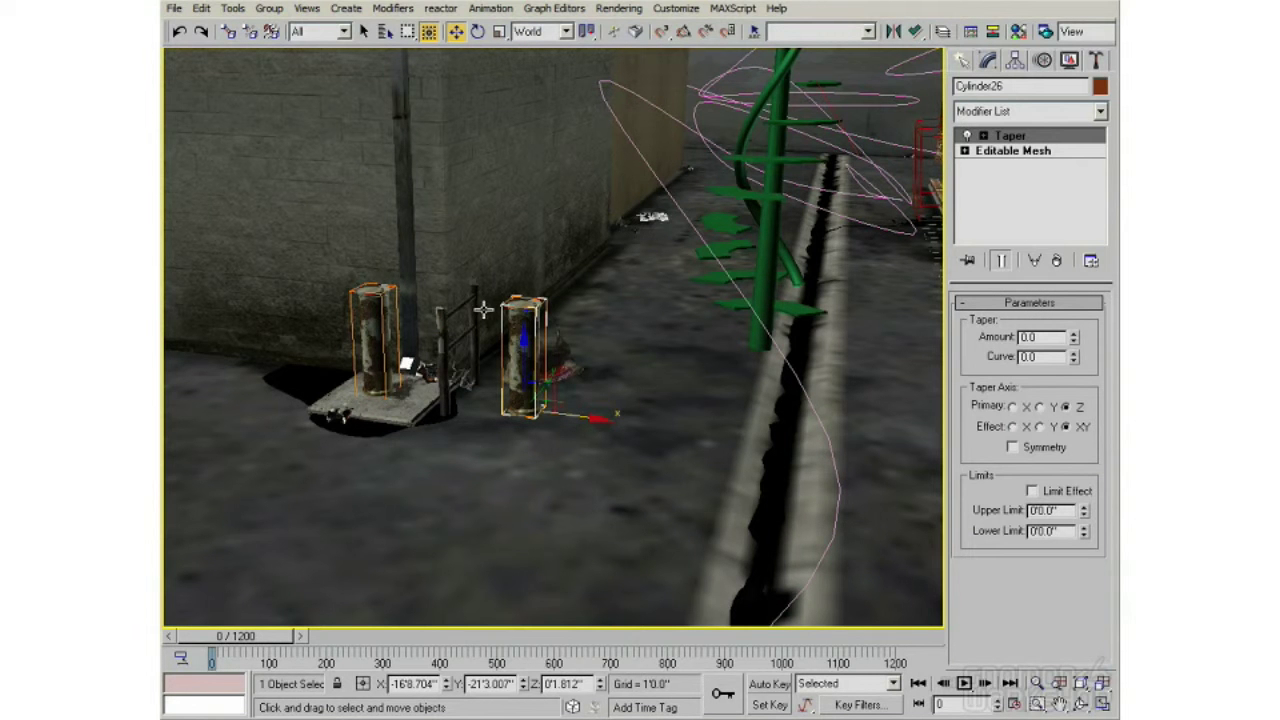
Set the shared Taper Amount to -0.58, test-move and rotate the instance, then delete it
drag(1075, 340, 1040, 392)
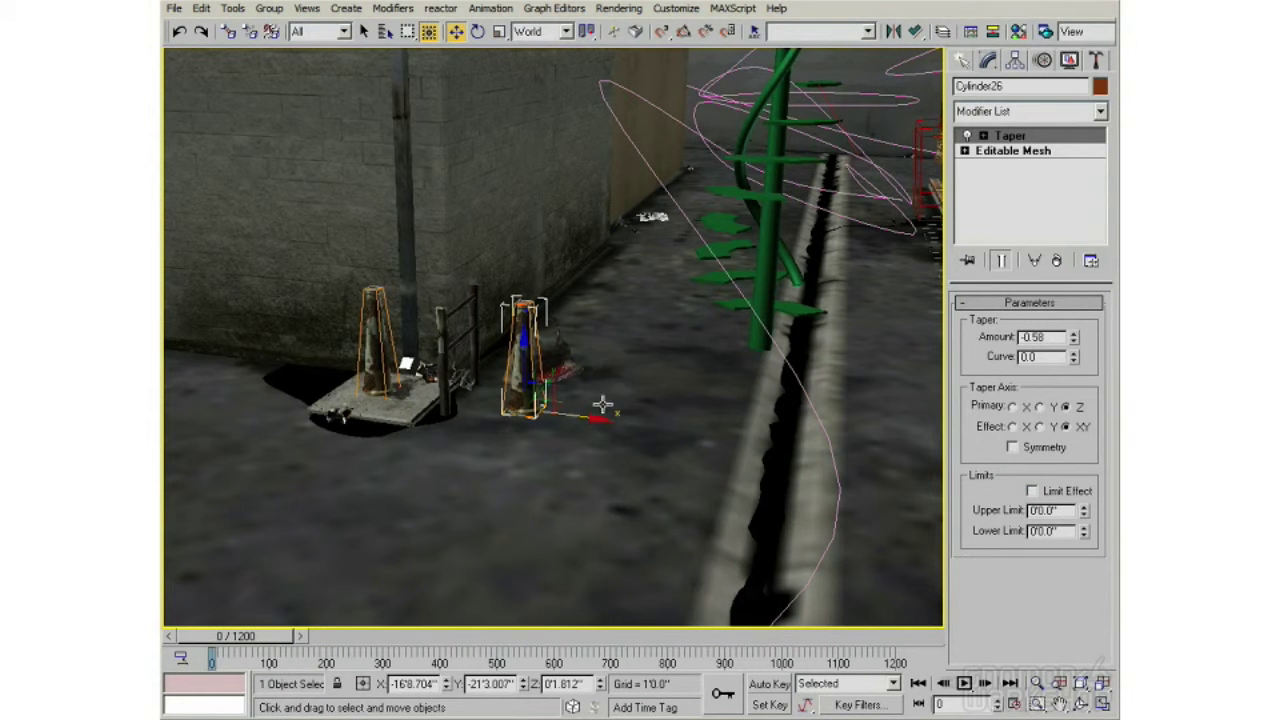
drag(565, 402, 669, 403)
key(r)
key(e)
drag(612, 348, 636, 388)
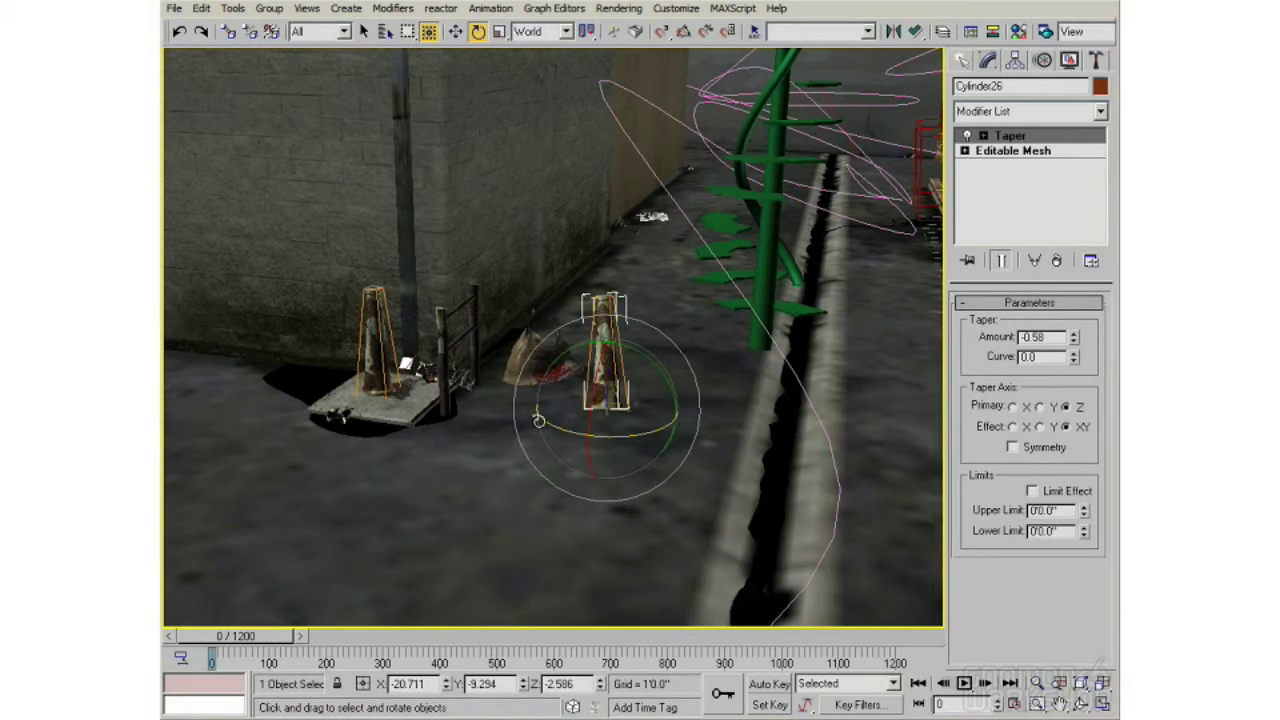
key(Delete)
Shift-drag a new copy of the pallet cone to the right with Select and Move
click(373, 333)
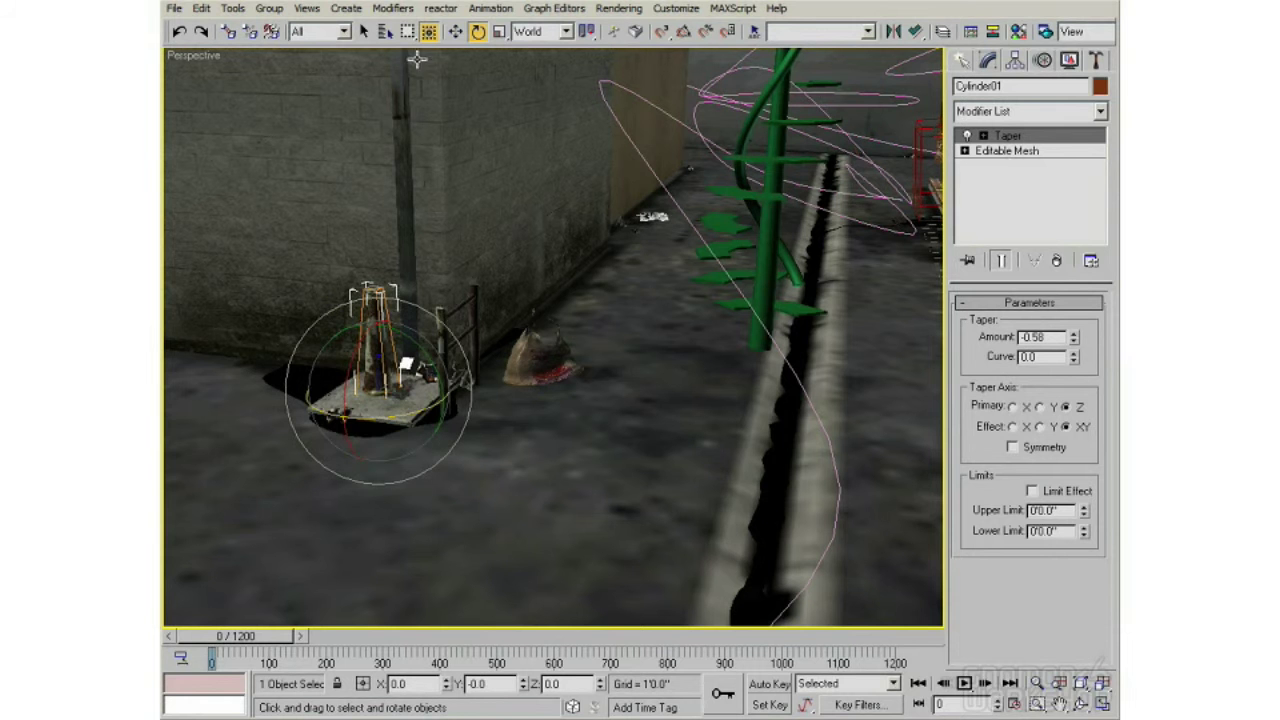
click(456, 32)
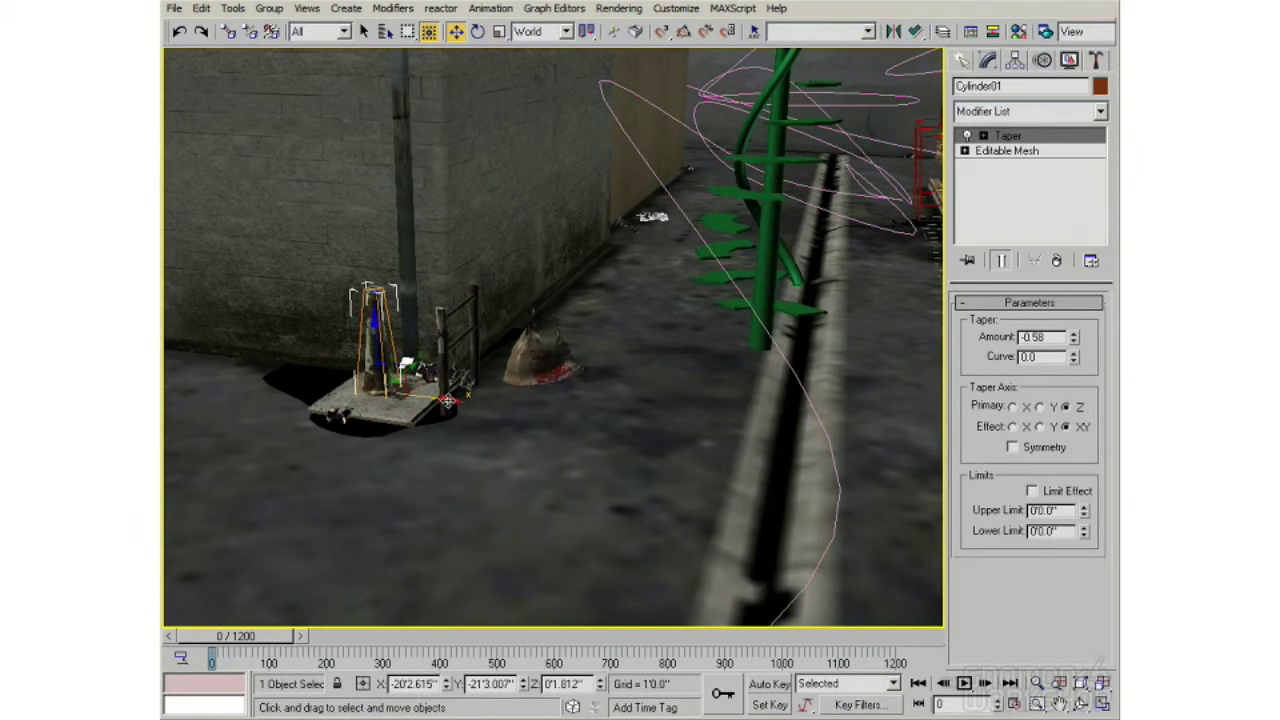
mouse_move(445, 400)
shift+mouse_down()
mouse_move(535, 420)
mouse_move(620, 418)
shift+mouse_up()
Create a Reference copy of the pallet cone and select that copy
click(558, 334)
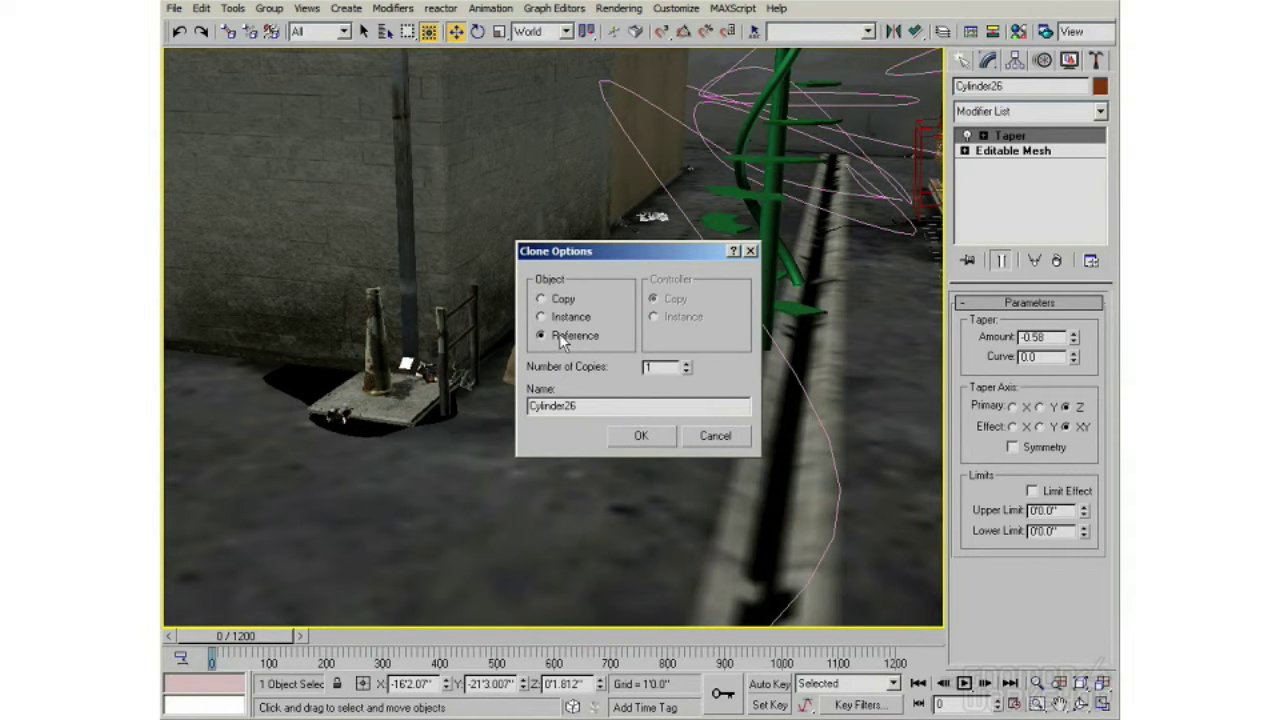
click(641, 436)
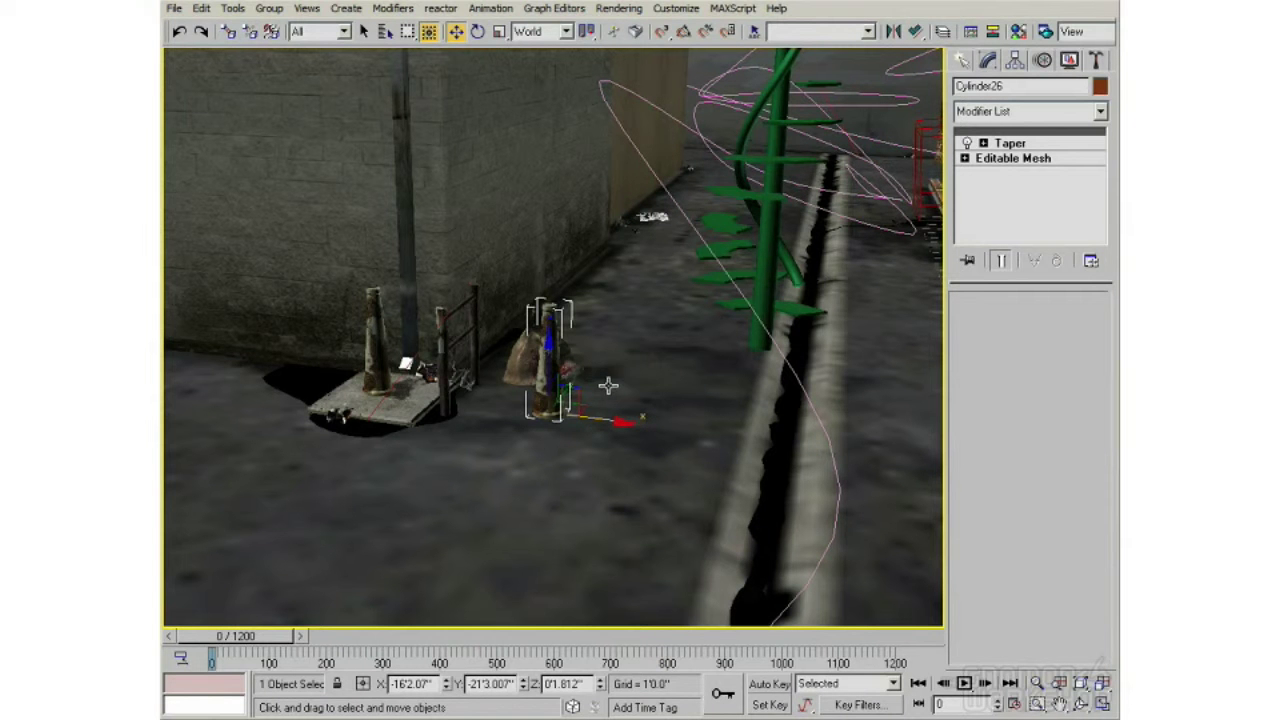
click(369, 318)
click(538, 325)
click(379, 330)
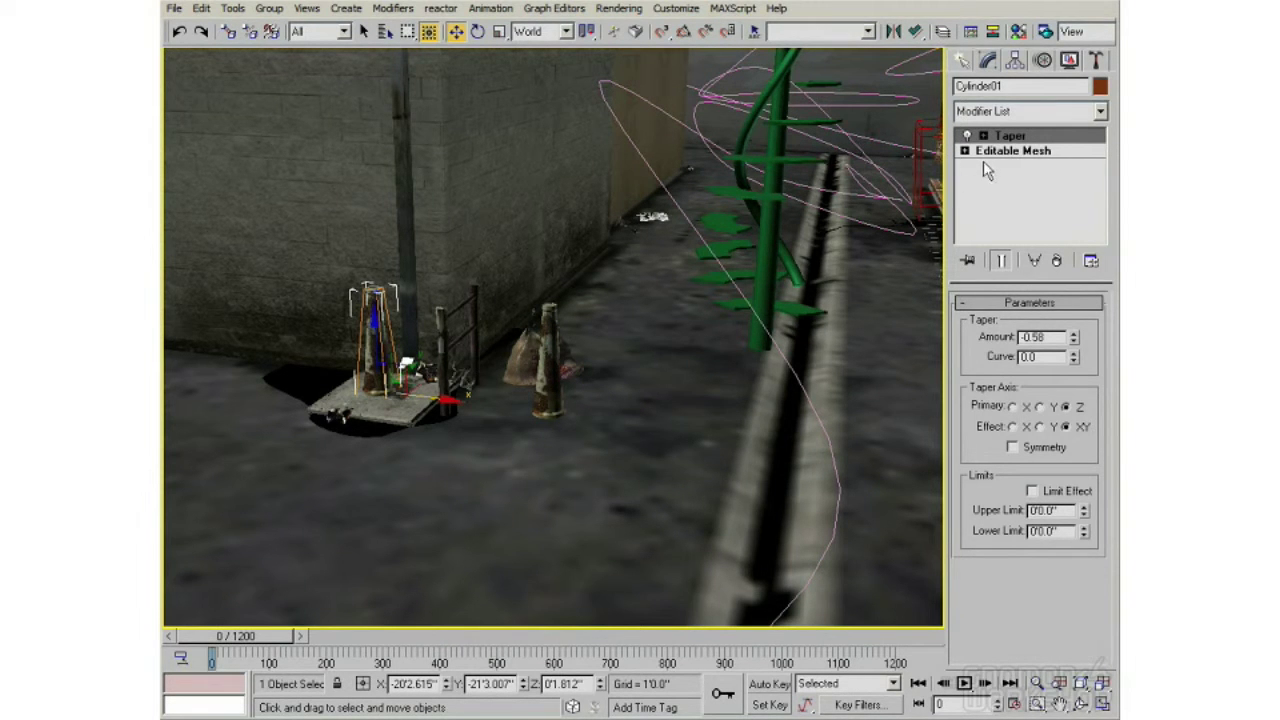
click(550, 345)
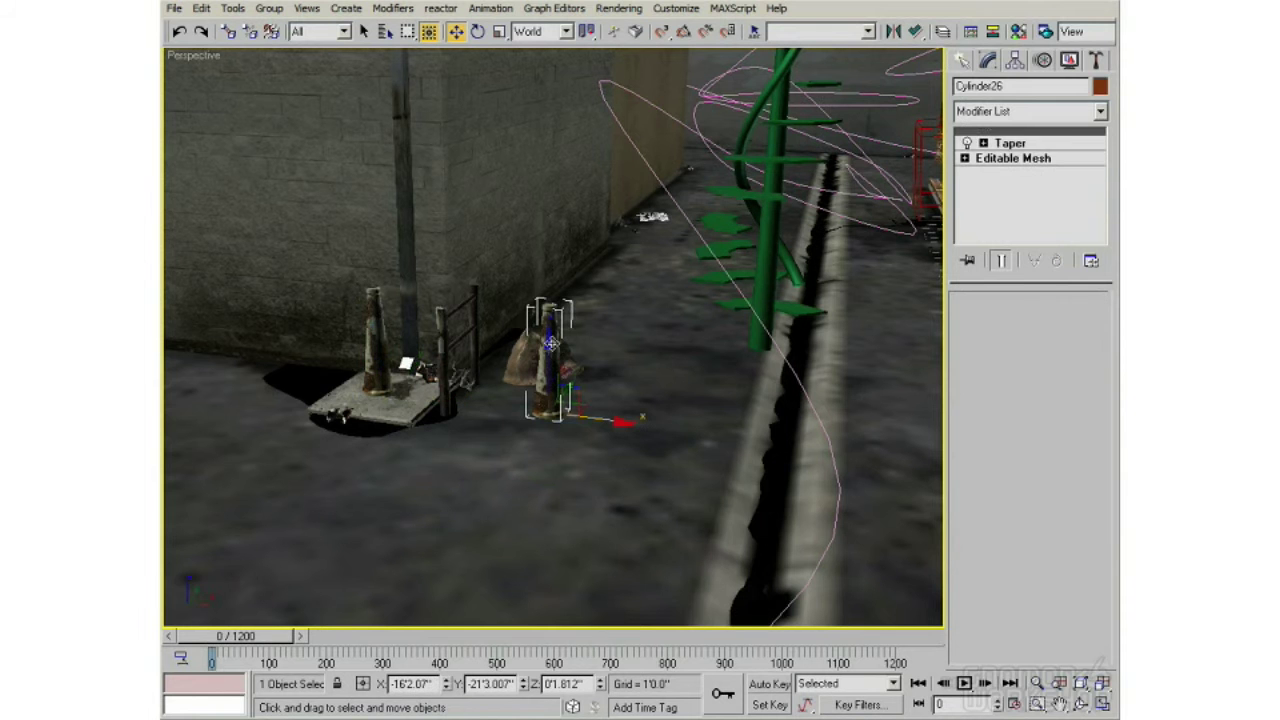
Add Melt to the copy, then retune the pallet cone's Taper to -0.63 amount, 0.26 curve
click(1015, 113)
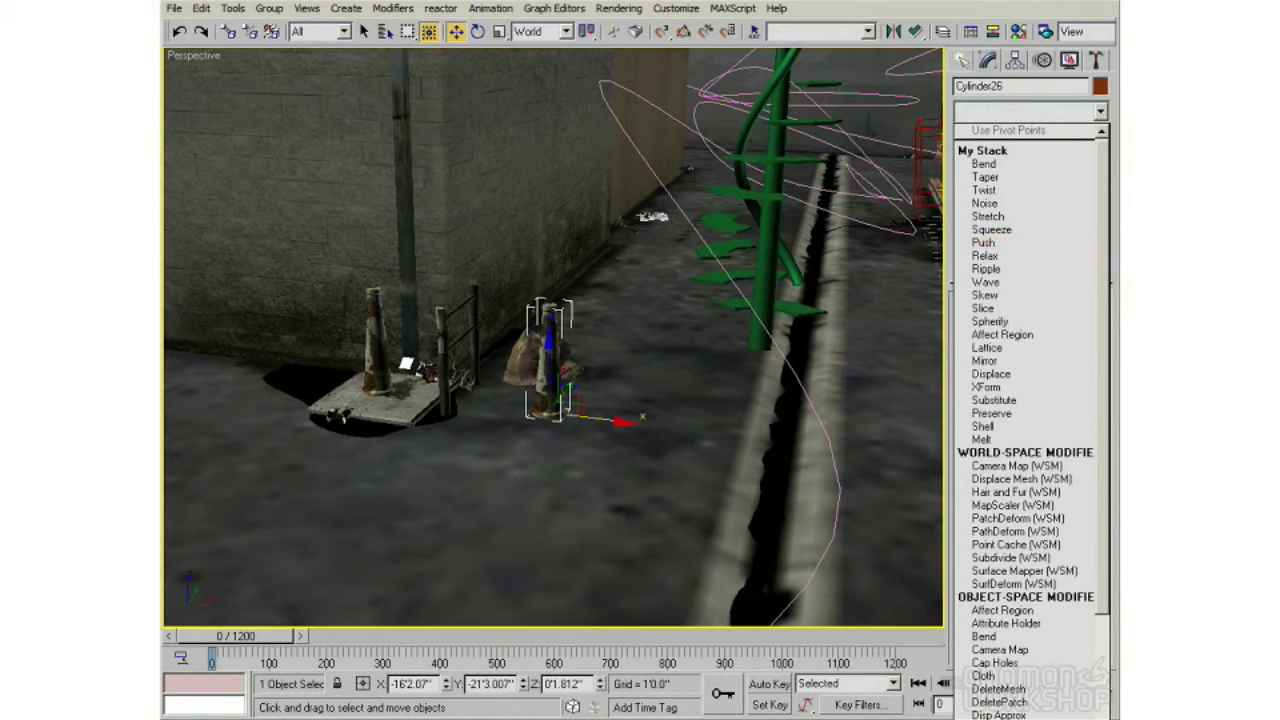
click(1078, 439)
drag(1080, 385, 1080, 87)
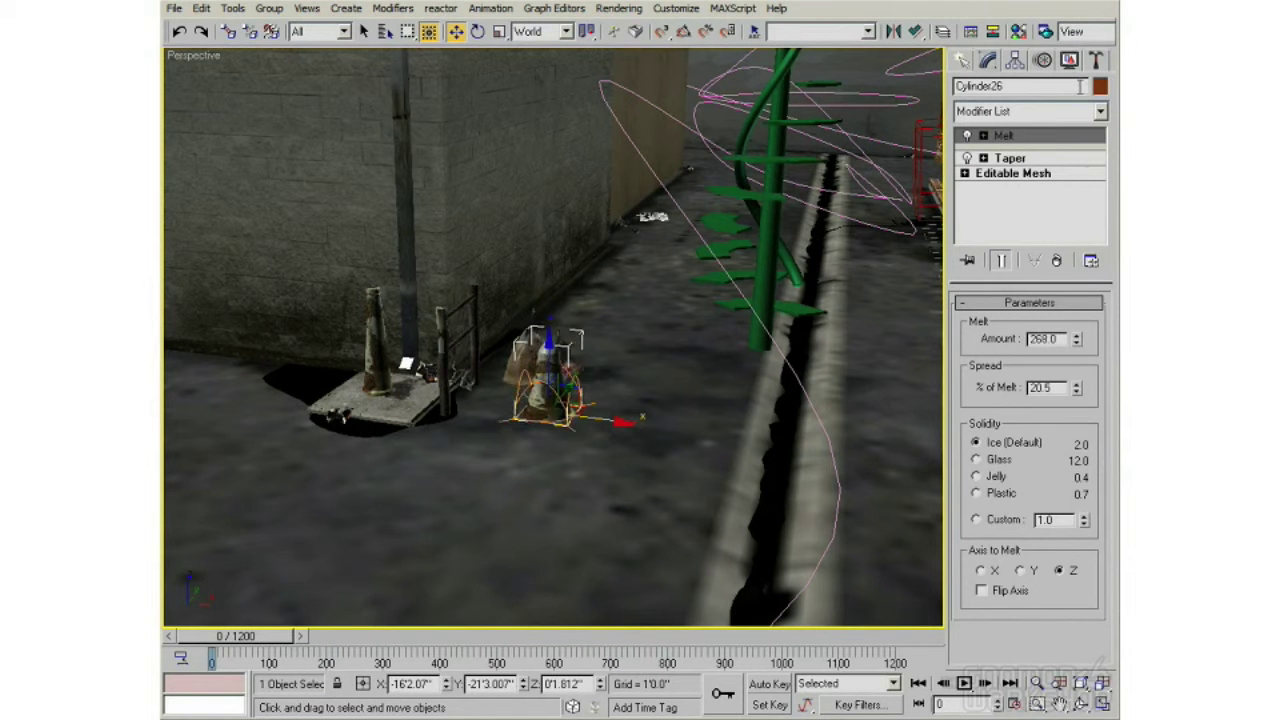
click(369, 334)
mouse_move(1073, 338)
mouse_down()
mouse_move(1078, 161)
mouse_move(1076, 331)
mouse_up()
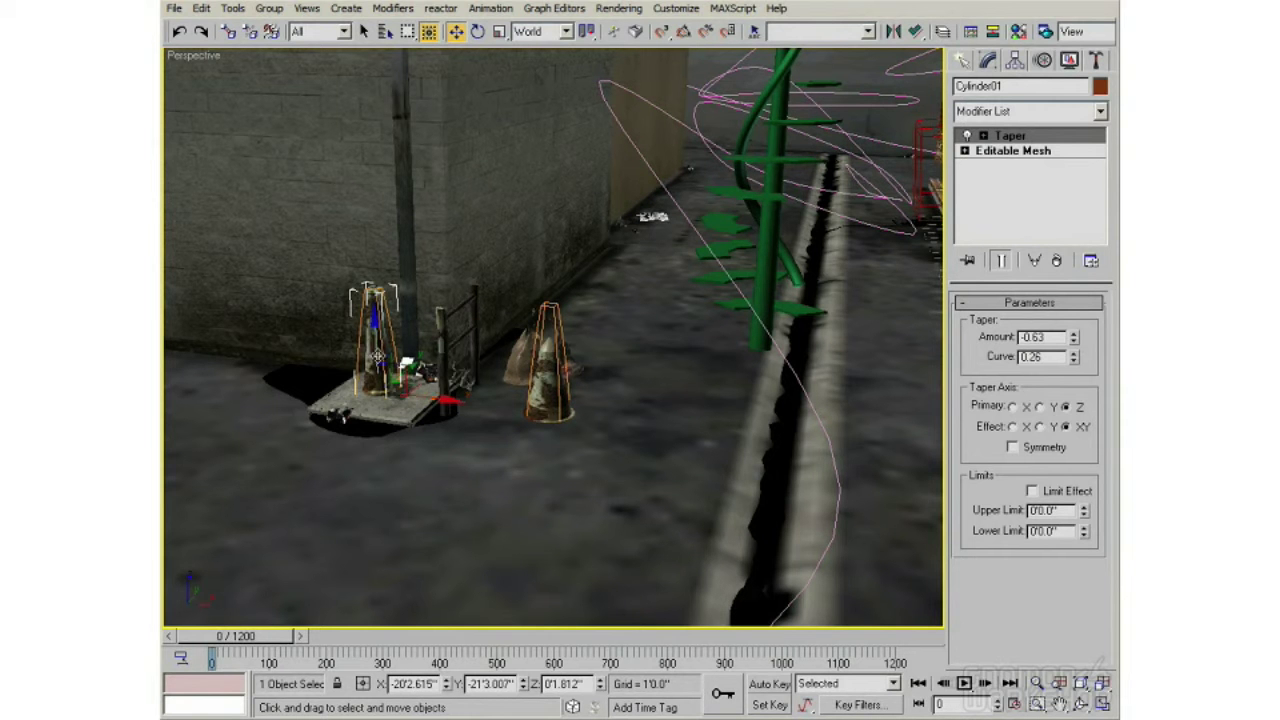
Save the scene, copy SpiralStair01's Taper modifier, and select Cylinder01's Editable Mesh for pasting
key(ctrl+s)
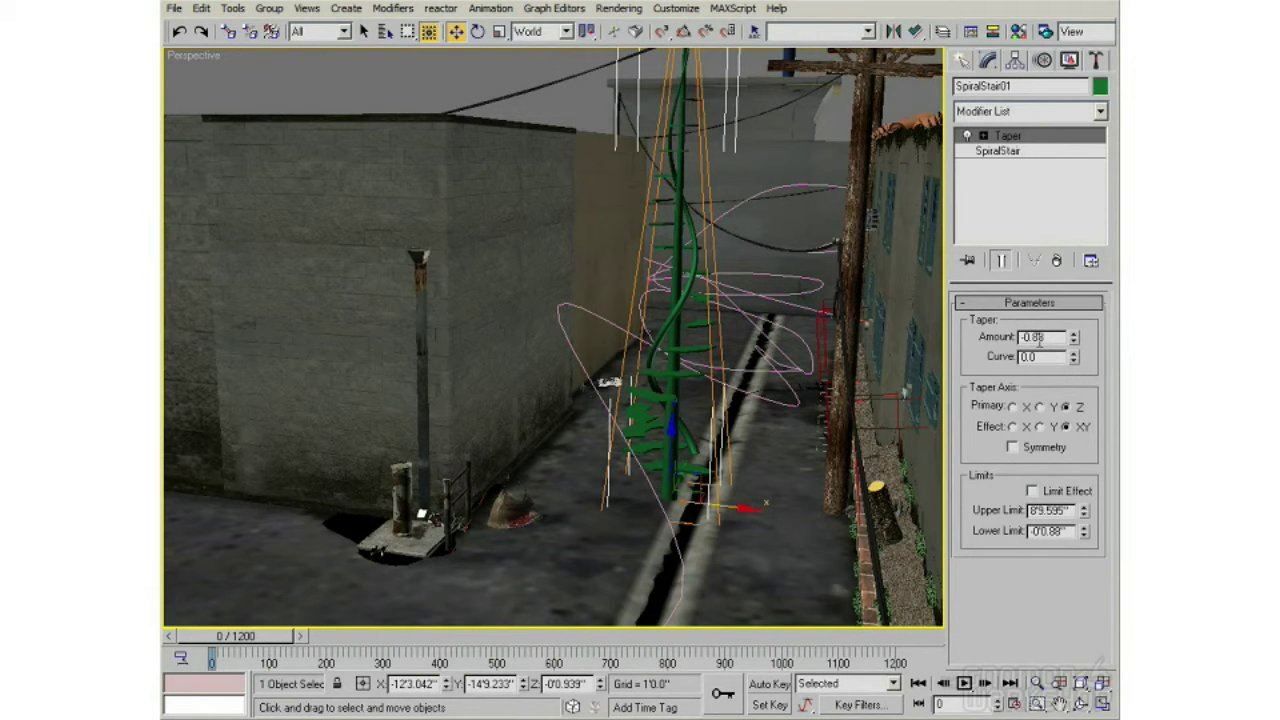
right_click(1010, 142)
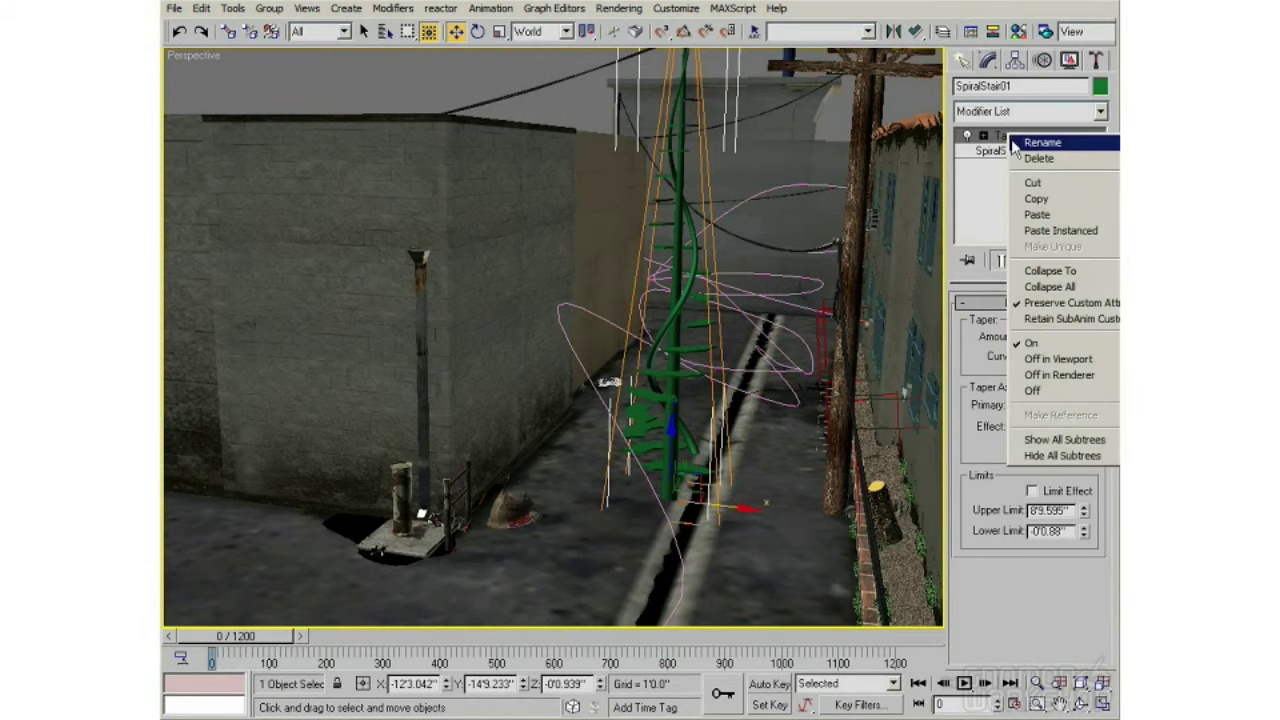
click(1047, 205)
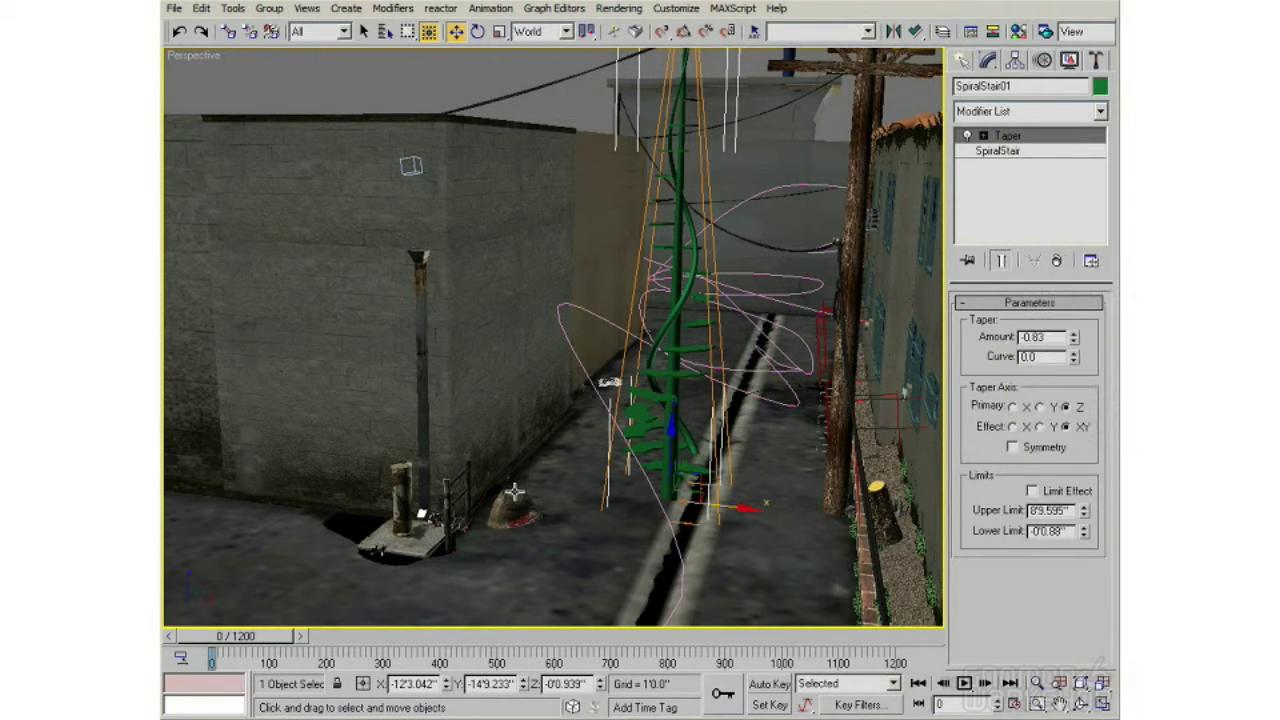
click(397, 490)
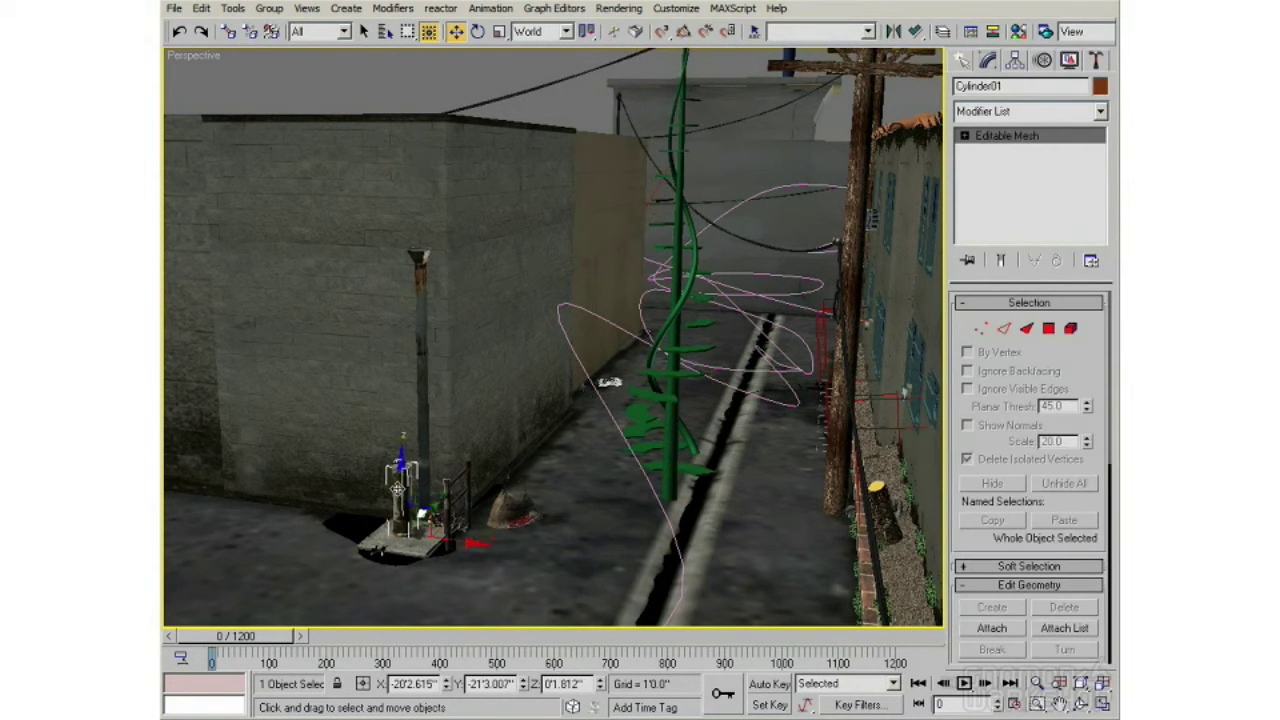
right_click(1014, 140)
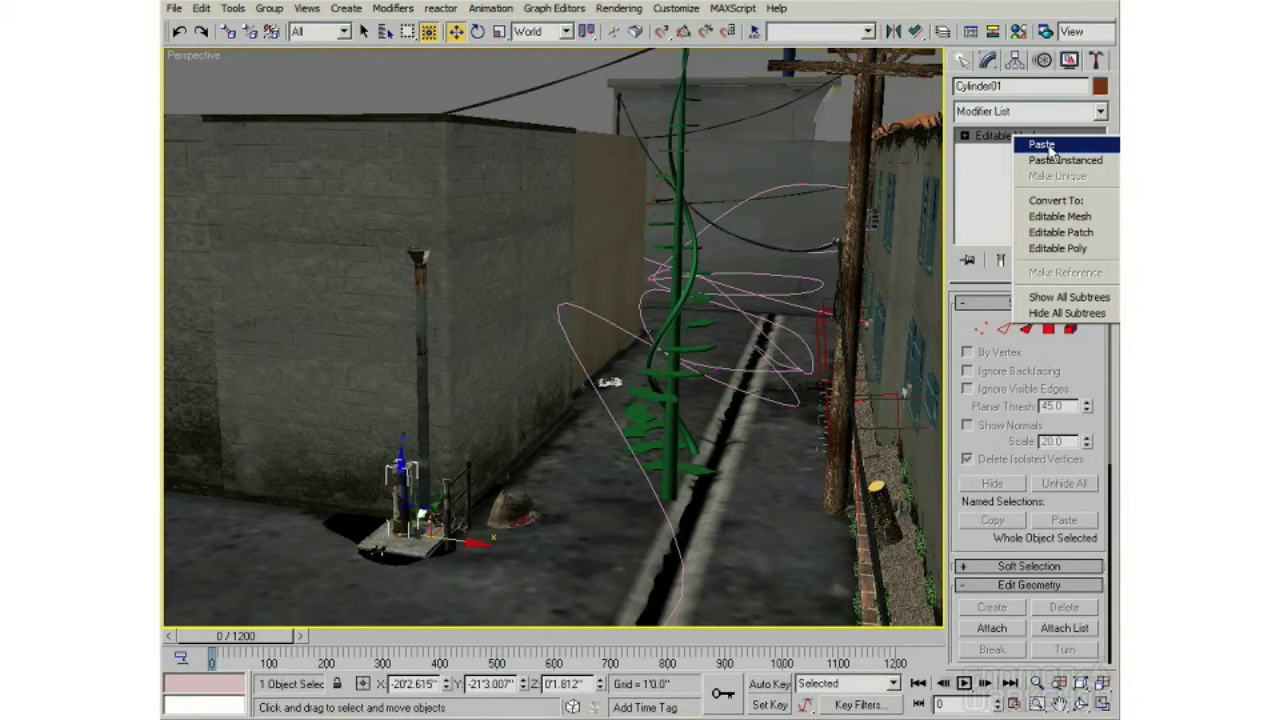
click(1042, 146)
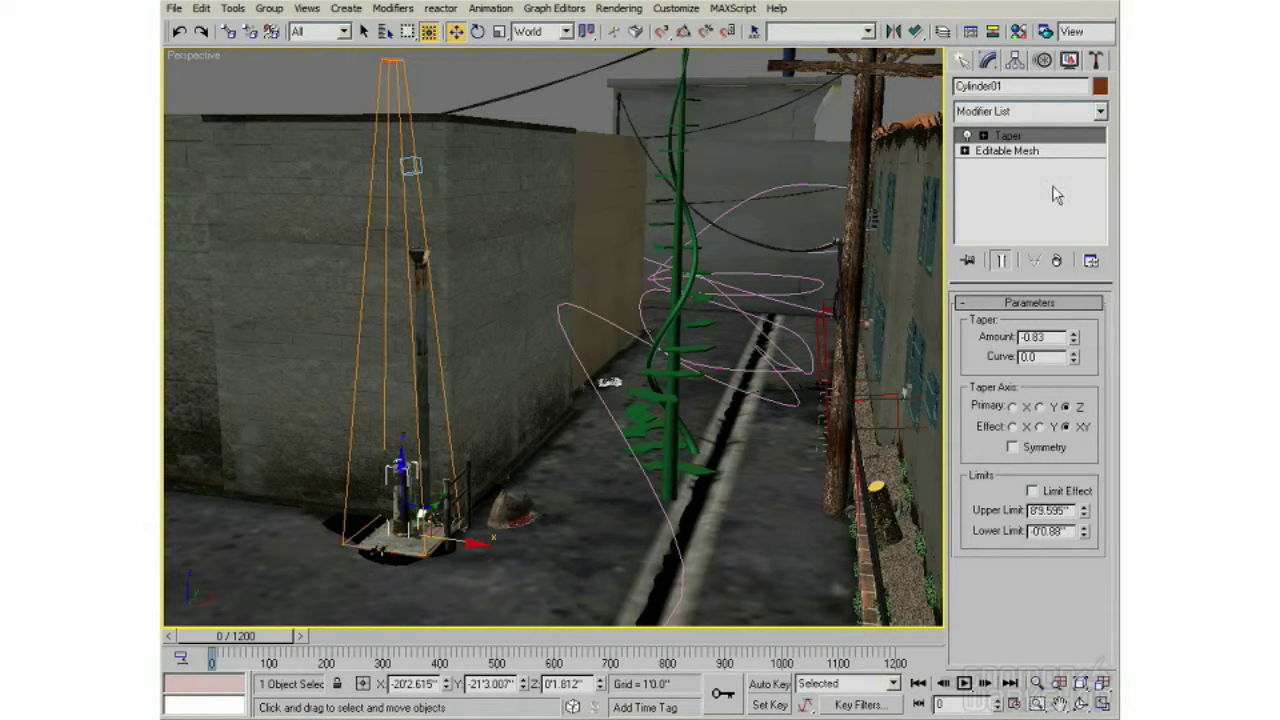
click(983, 136)
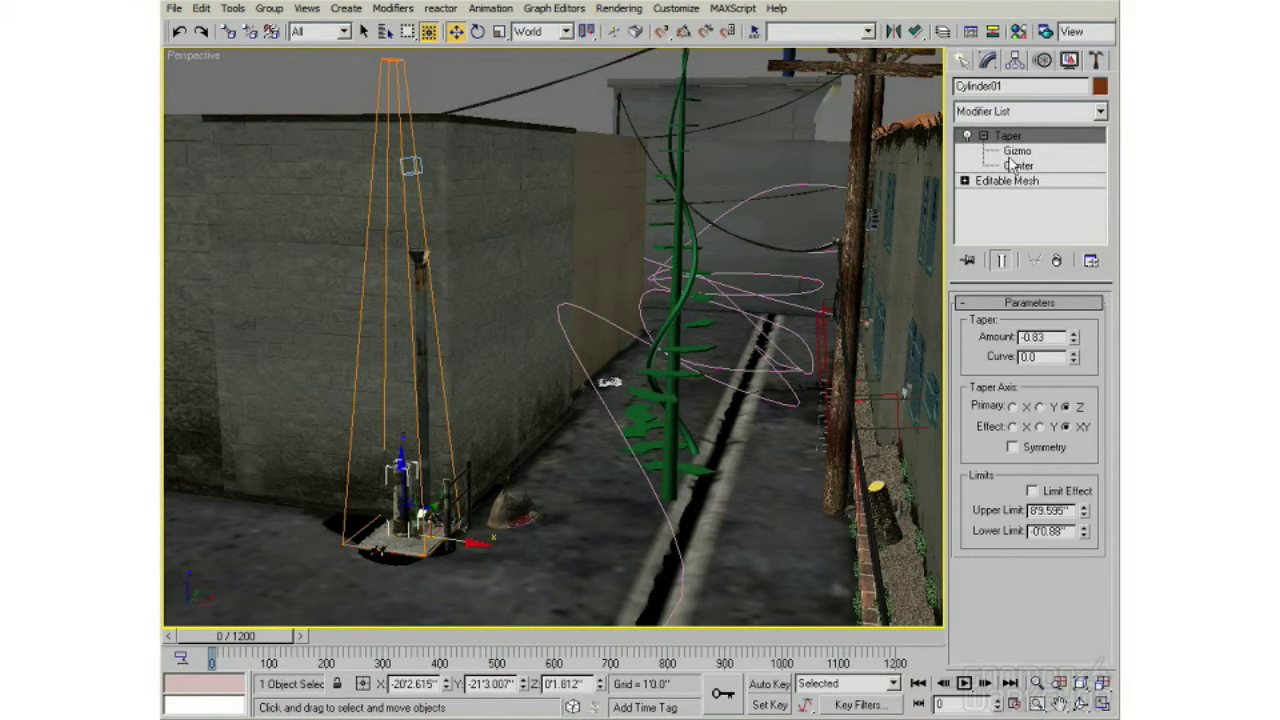
click(983, 136)
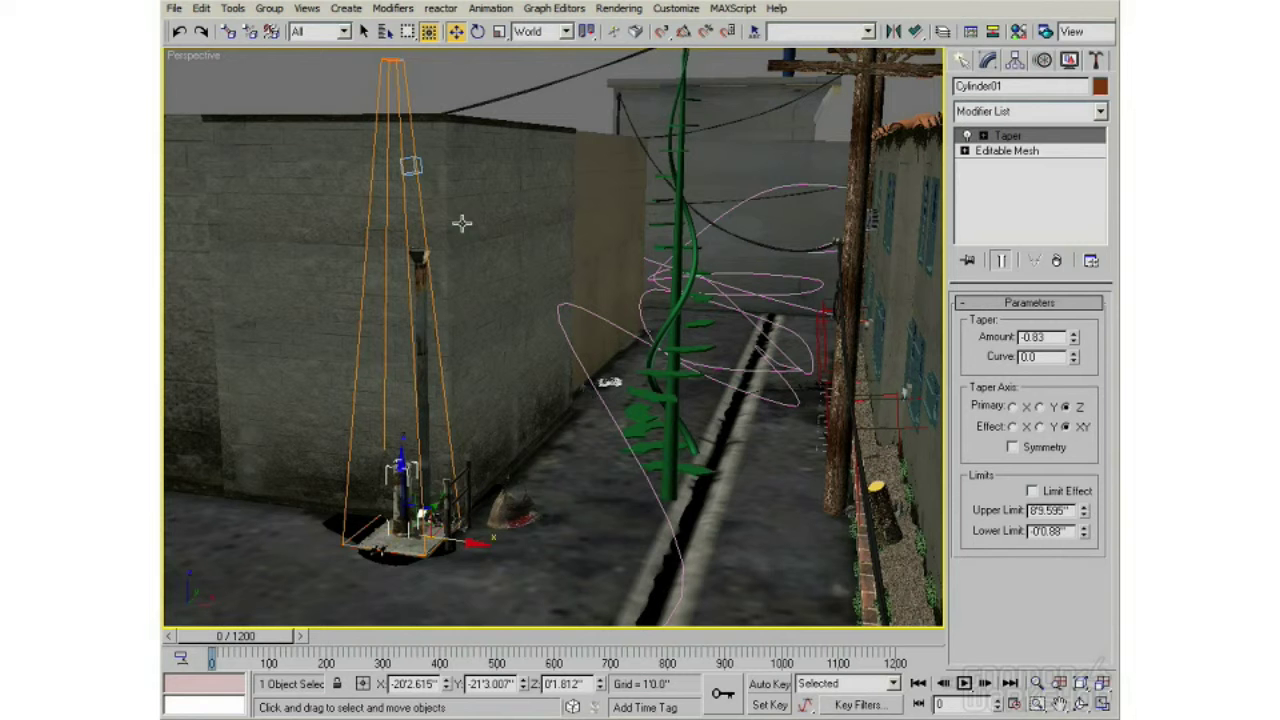
mouse_move(1076, 345)
mouse_down()
mouse_move(1072, 196)
mouse_move(1076, 340)
mouse_up()
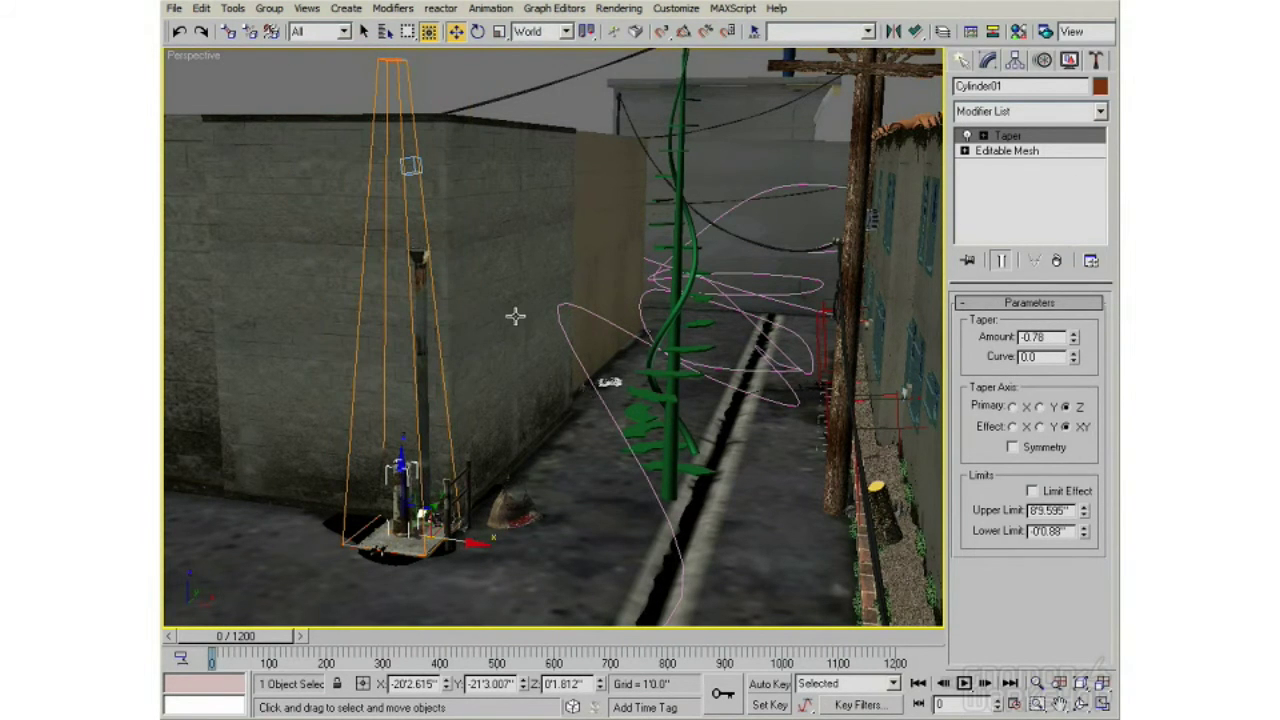
click(1056, 260)
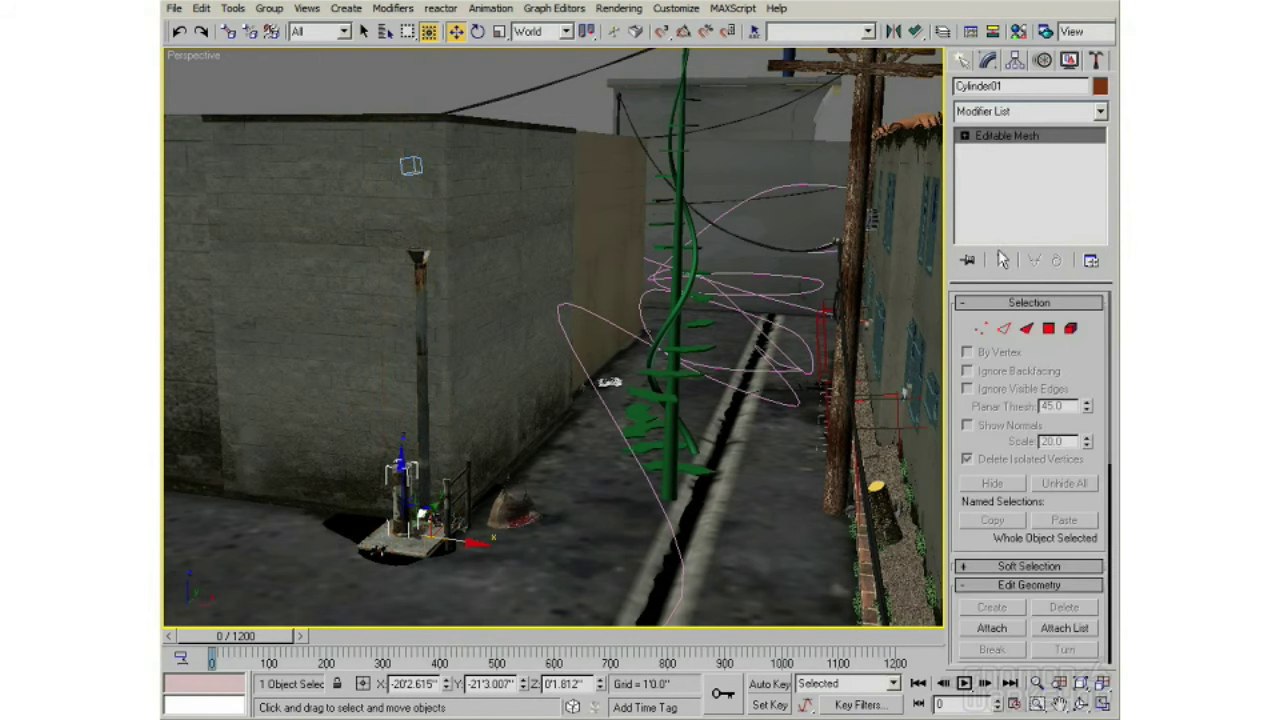
Paste the staircase's Taper onto Cylinder01 as an instance and set its amount to -0.88
right_click(993, 138)
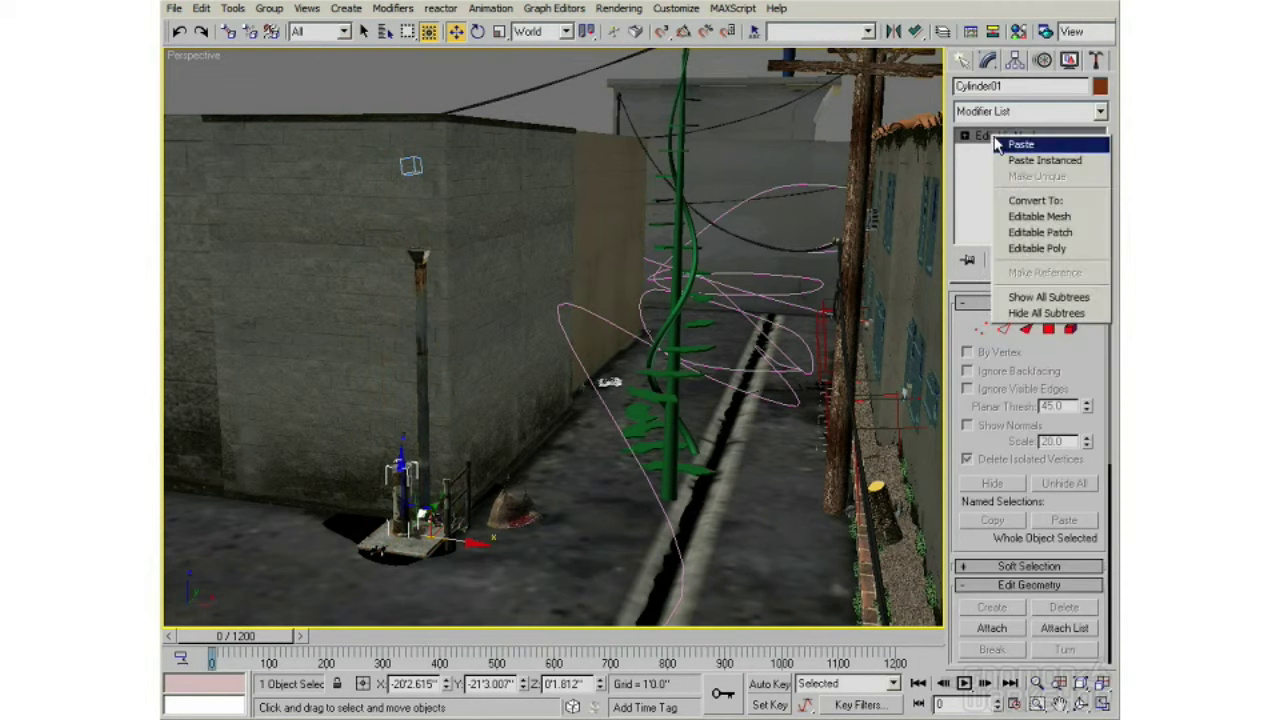
click(1025, 162)
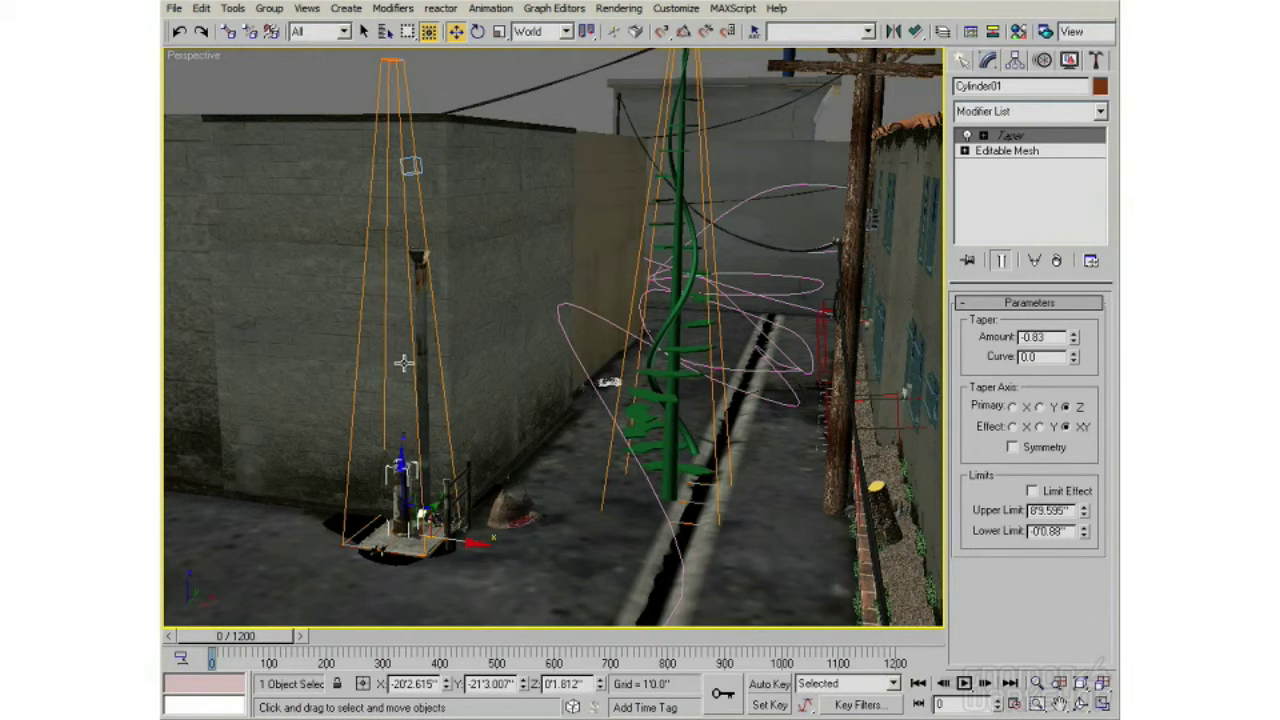
drag(1073, 336, 1073, 262)
drag(1075, 340, 1068, 402)
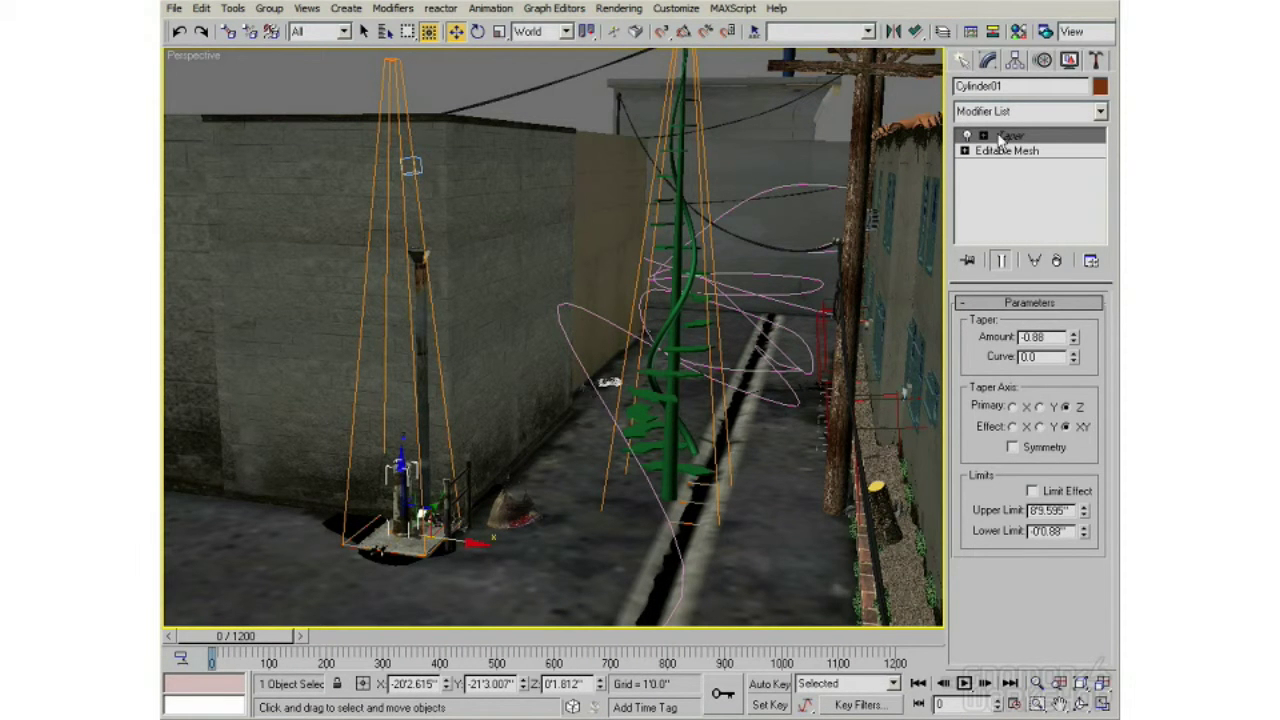
Make Cylinder01's Taper unique, set its amount to 0.25, then remove it
right_click(1000, 140)
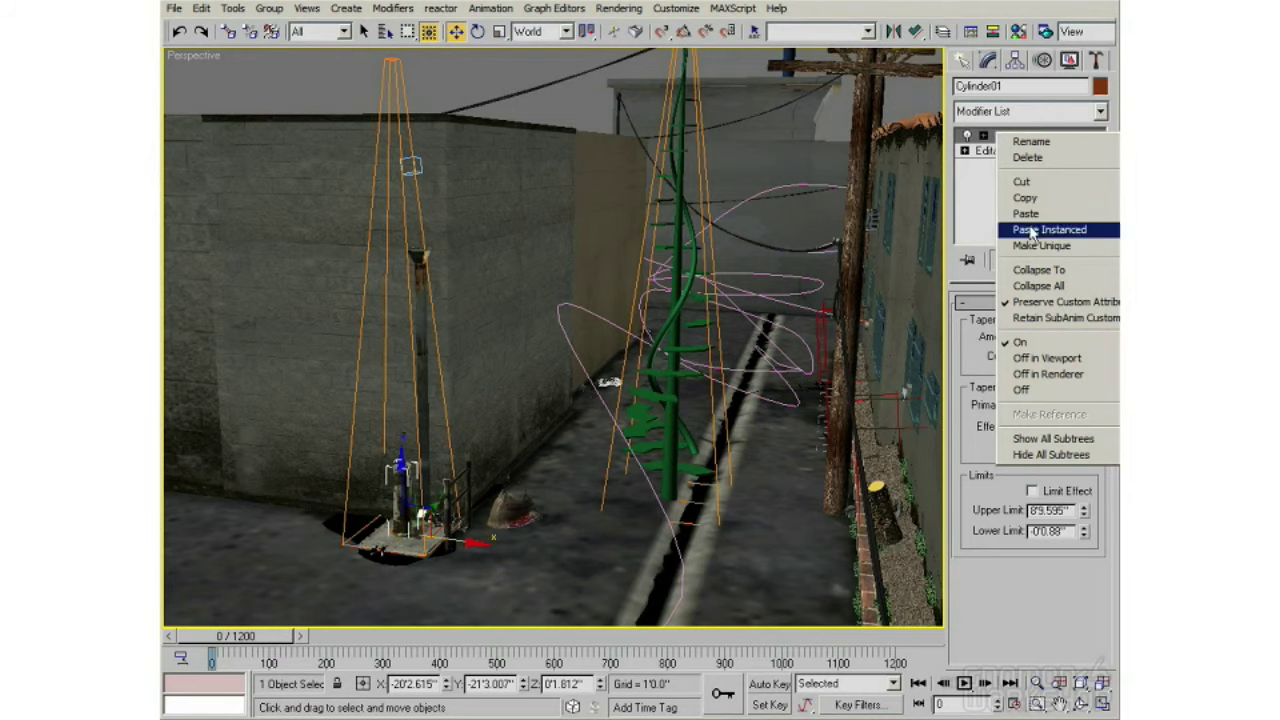
click(1035, 246)
click(1025, 137)
click(1010, 151)
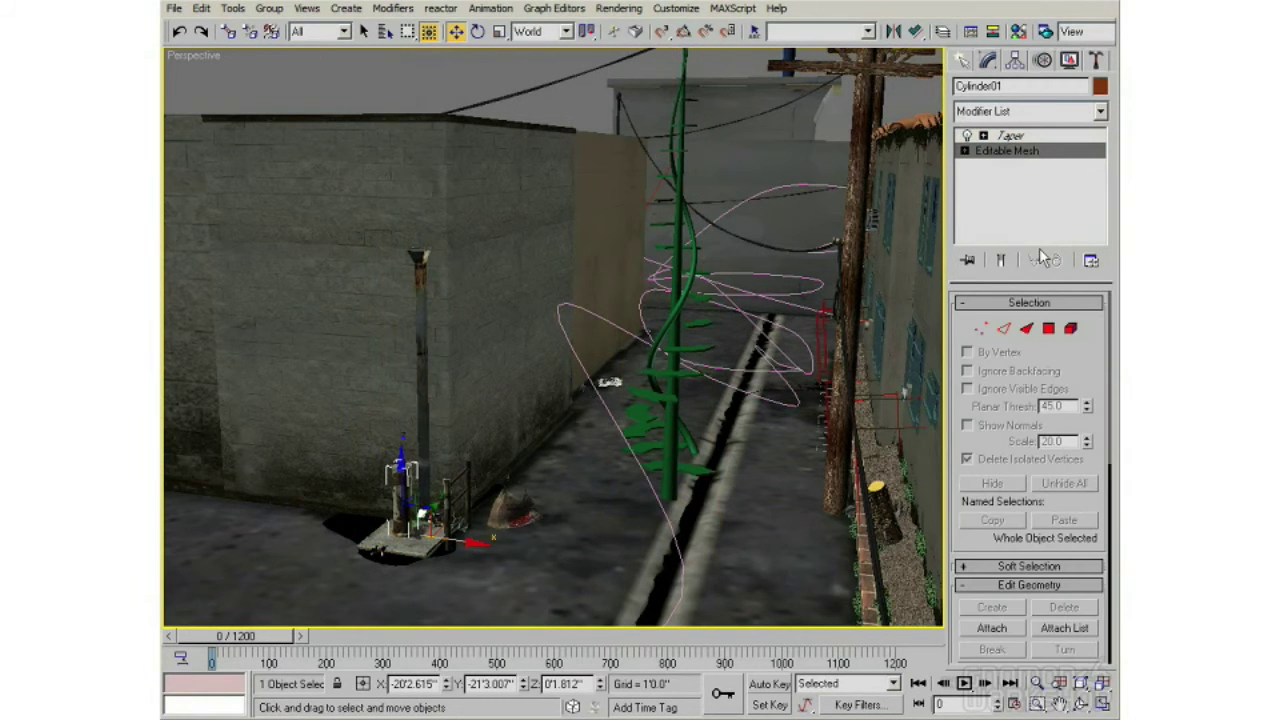
click(1010, 136)
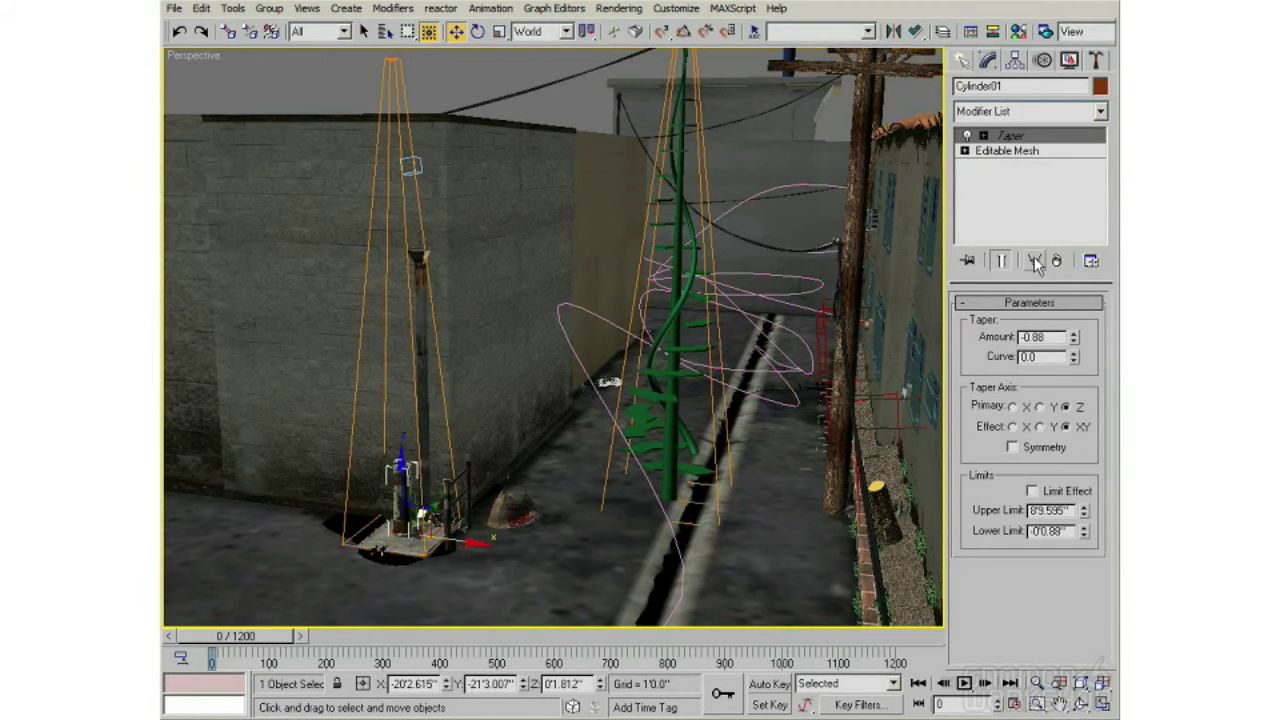
click(1035, 260)
drag(1072, 340, 1081, 235)
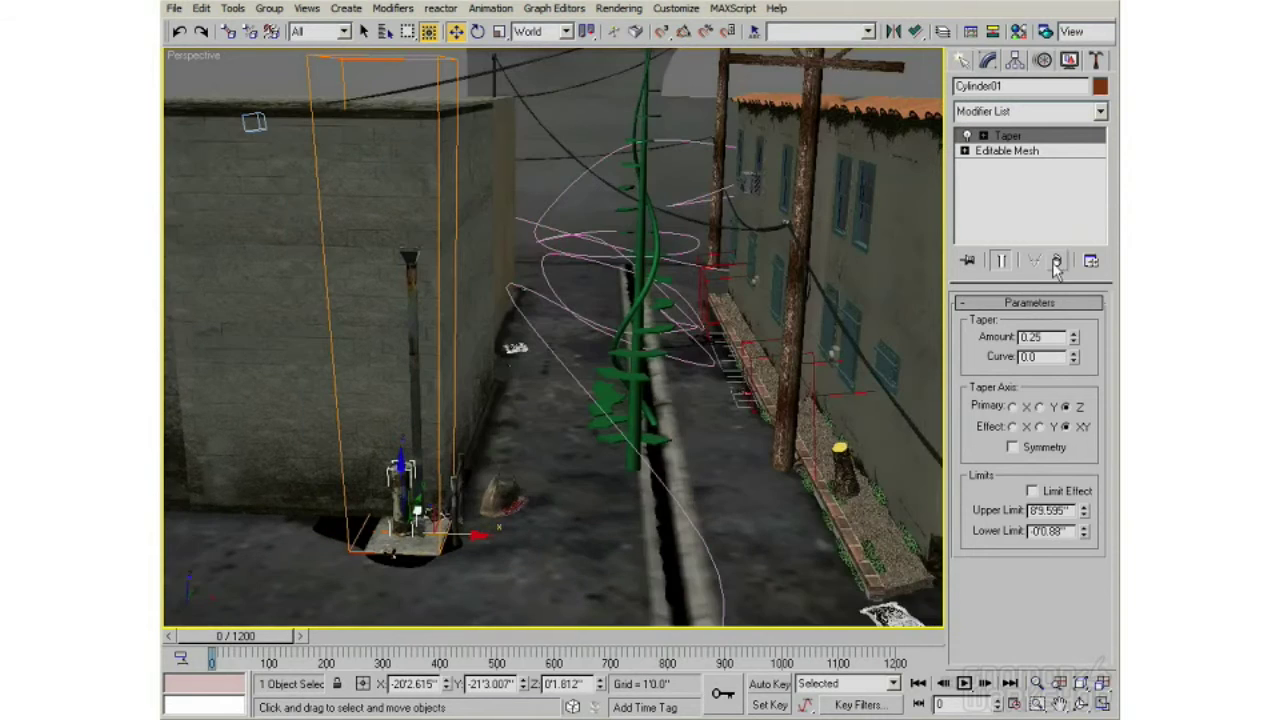
click(1055, 262)
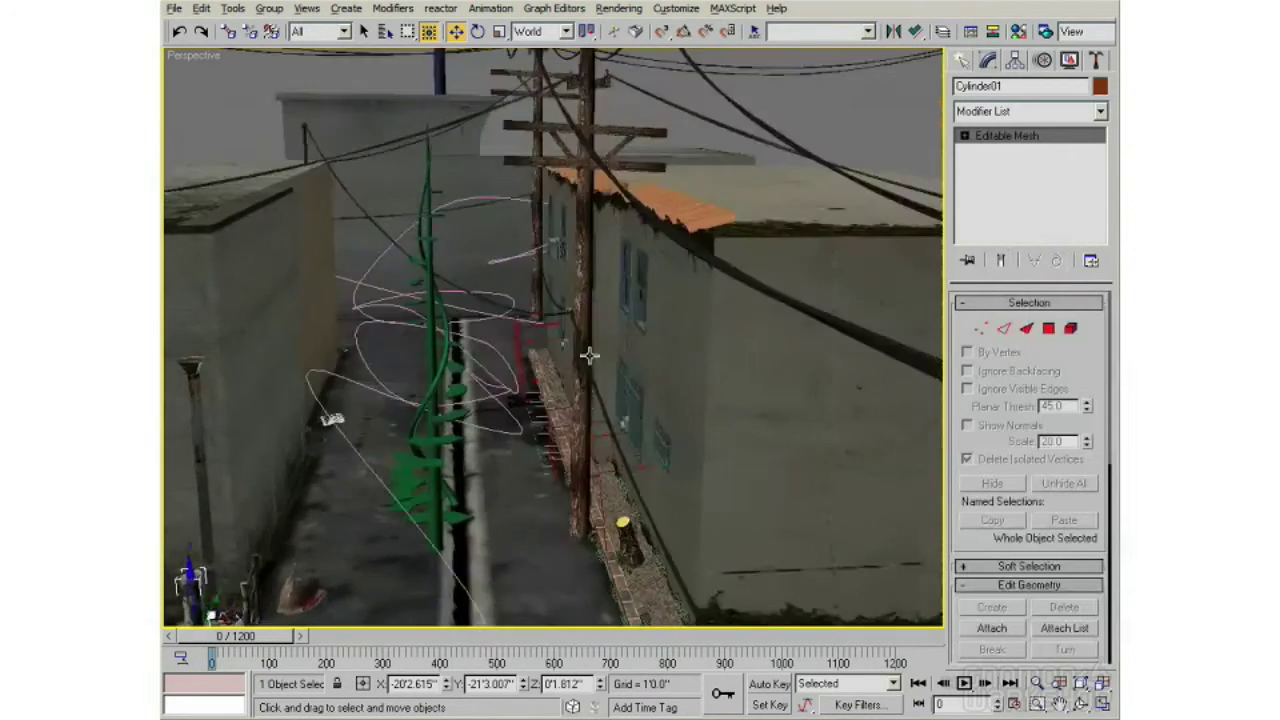
Orbit and pan up to the roof ridge and select TerraCottaTile31
alt+middle_drag(657, 266, 643, 314)
click(815, 222)
alt+middle_drag(768, 282, 646, 240)
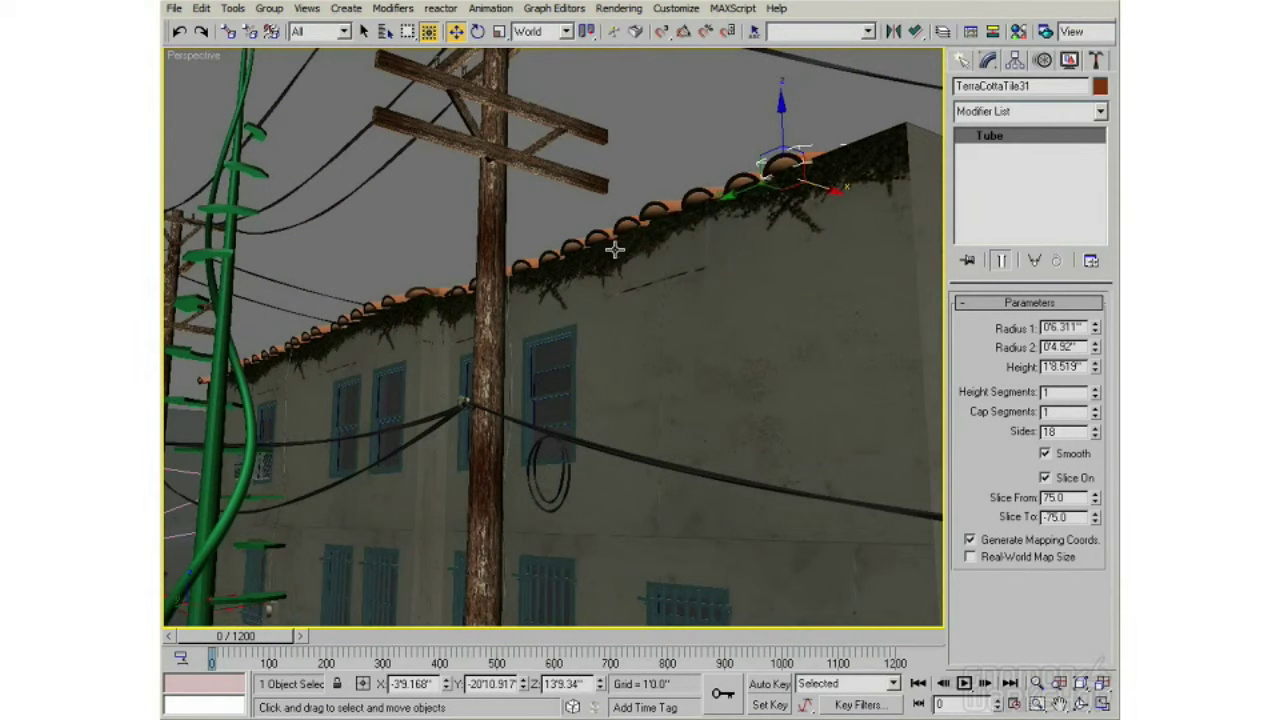
middle_drag(414, 294, 597, 213)
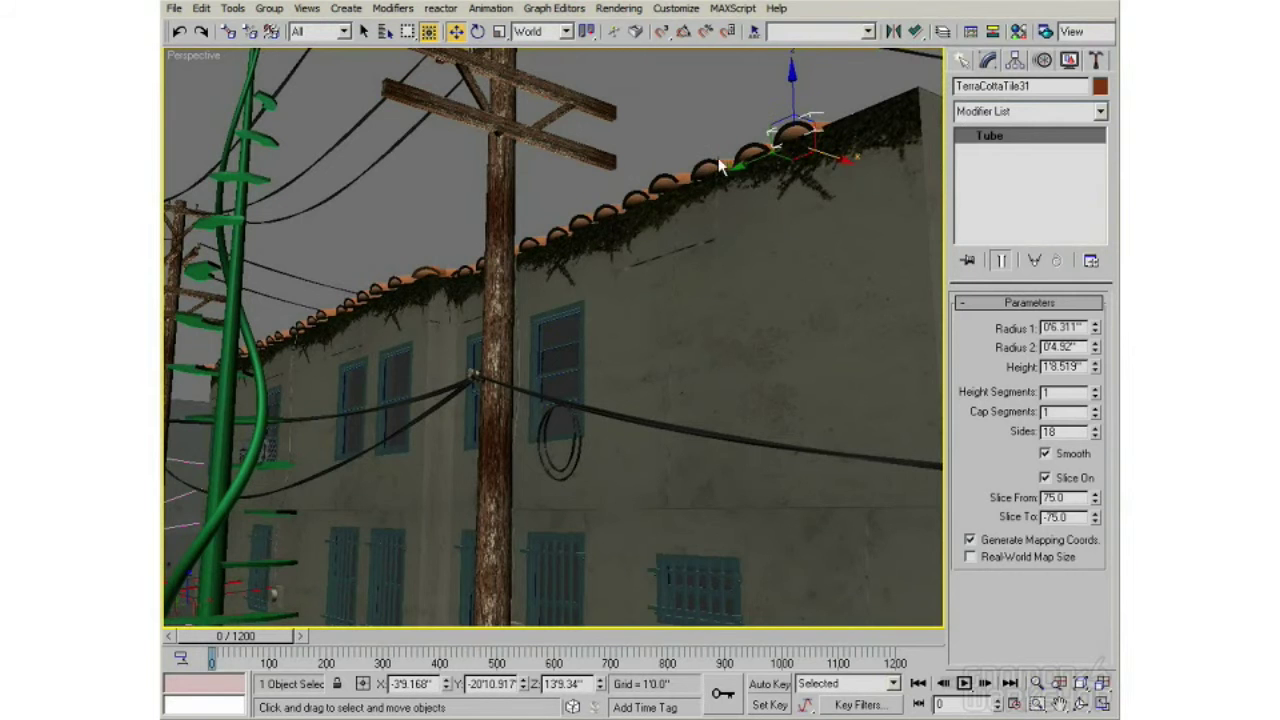
click(748, 152)
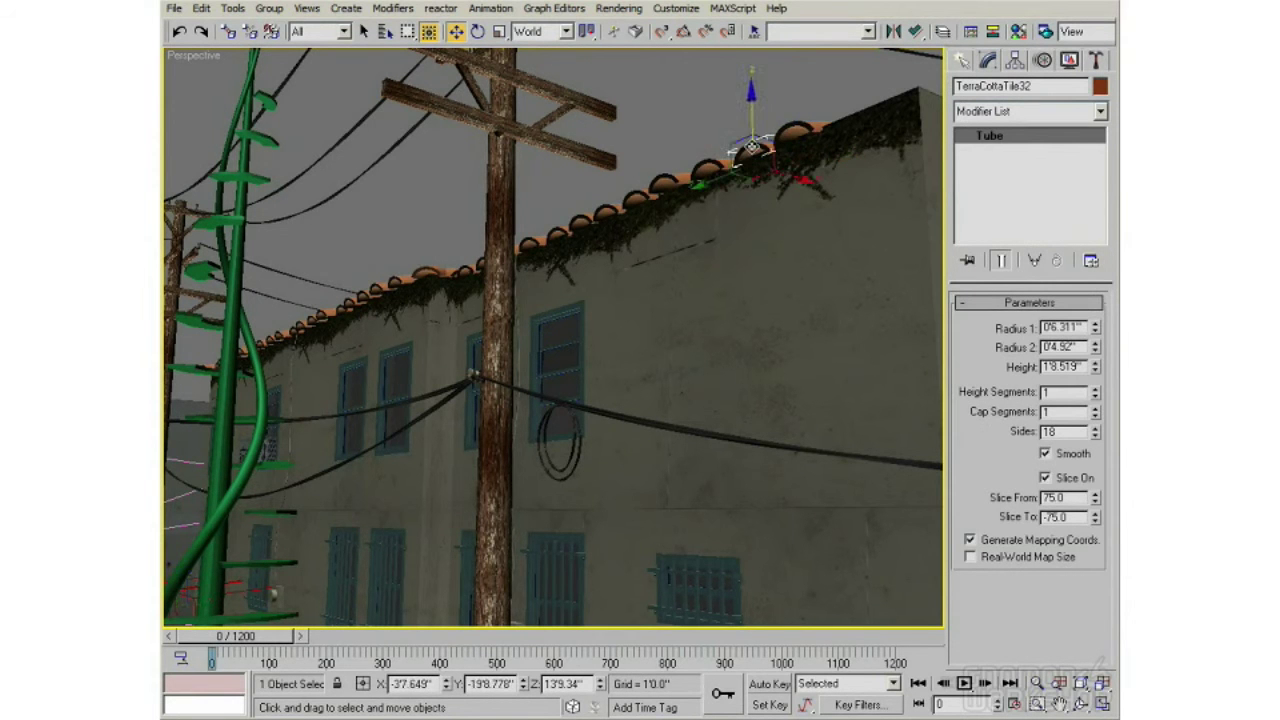
click(708, 162)
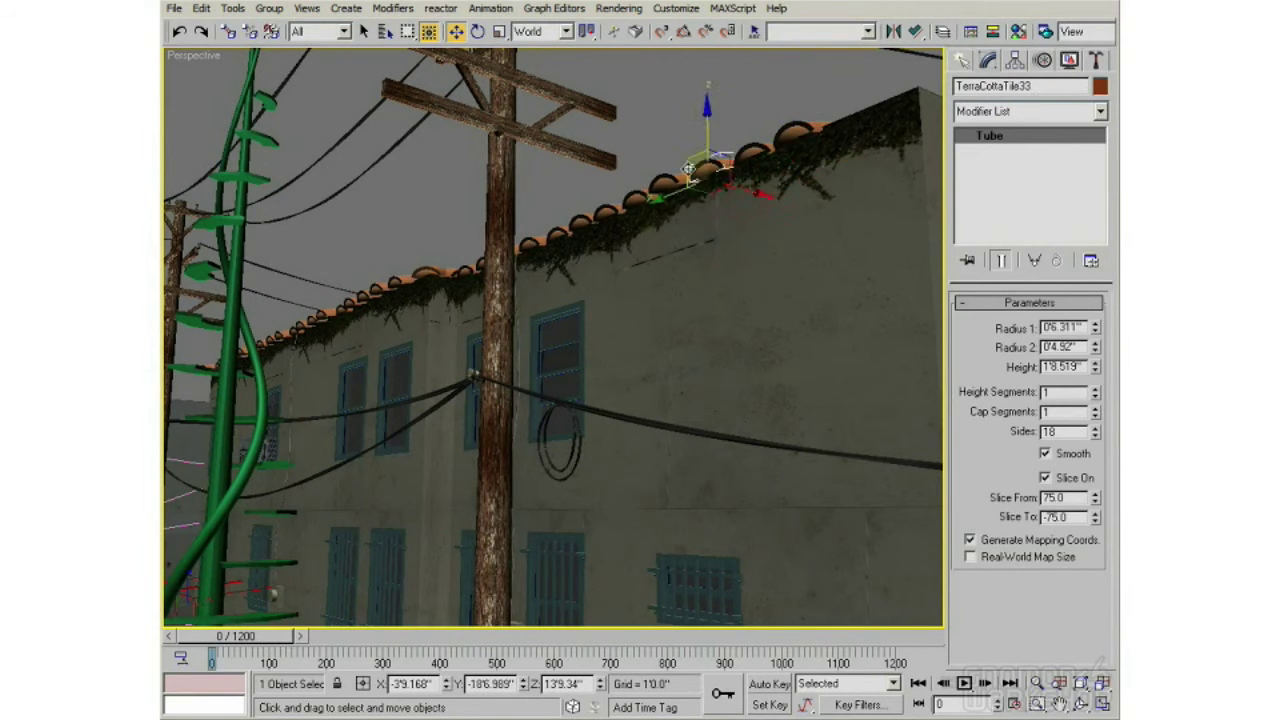
click(665, 182)
click(791, 128)
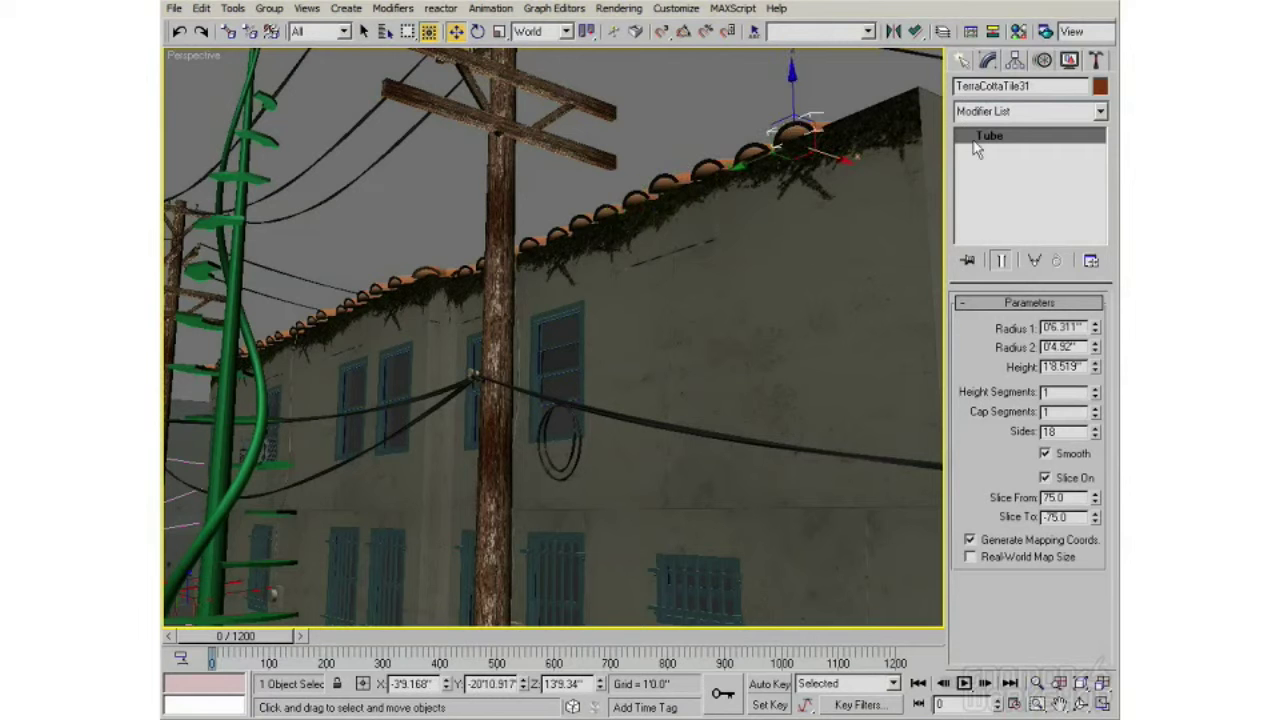
click(1006, 176)
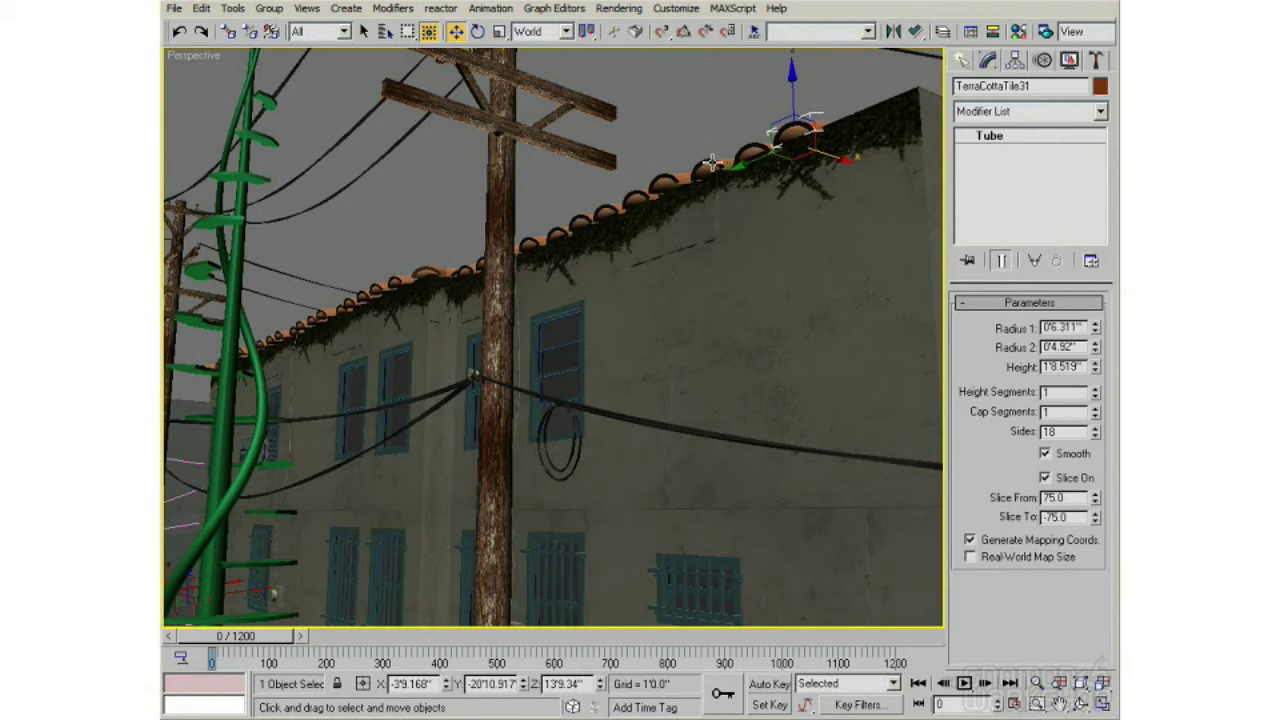
click(771, 150)
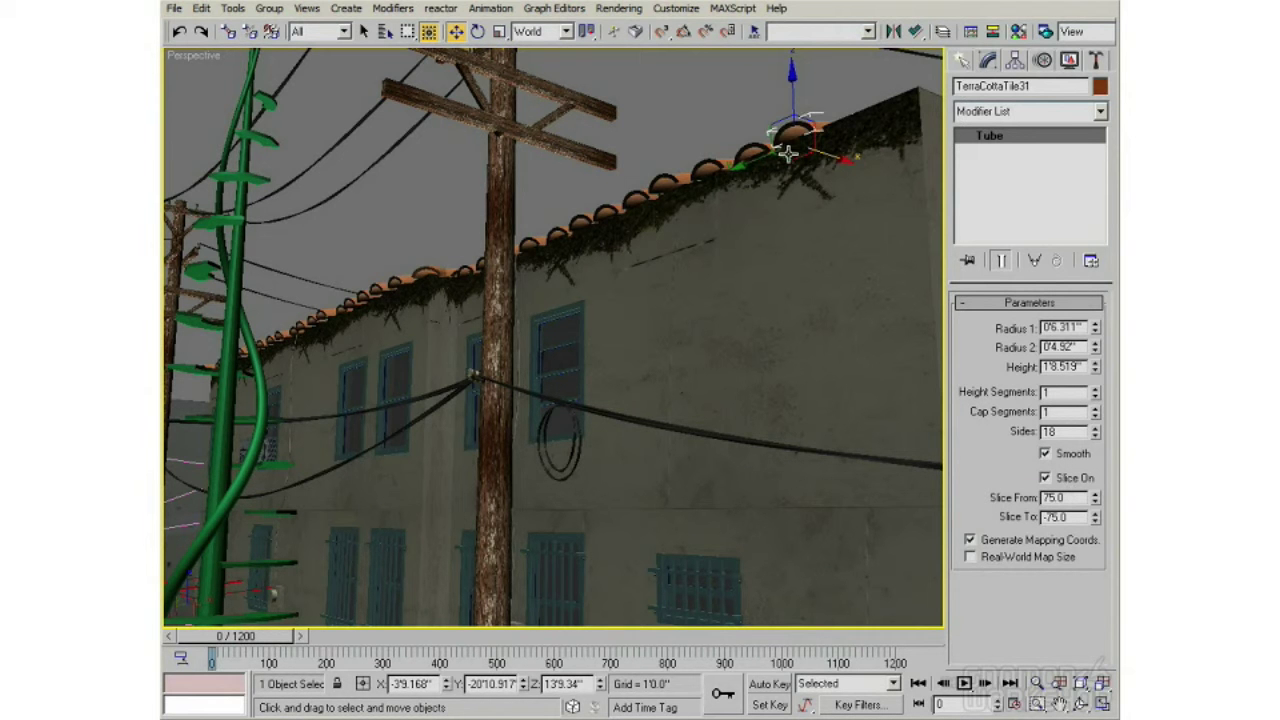
alt+middle_drag(551, 328, 594, 309)
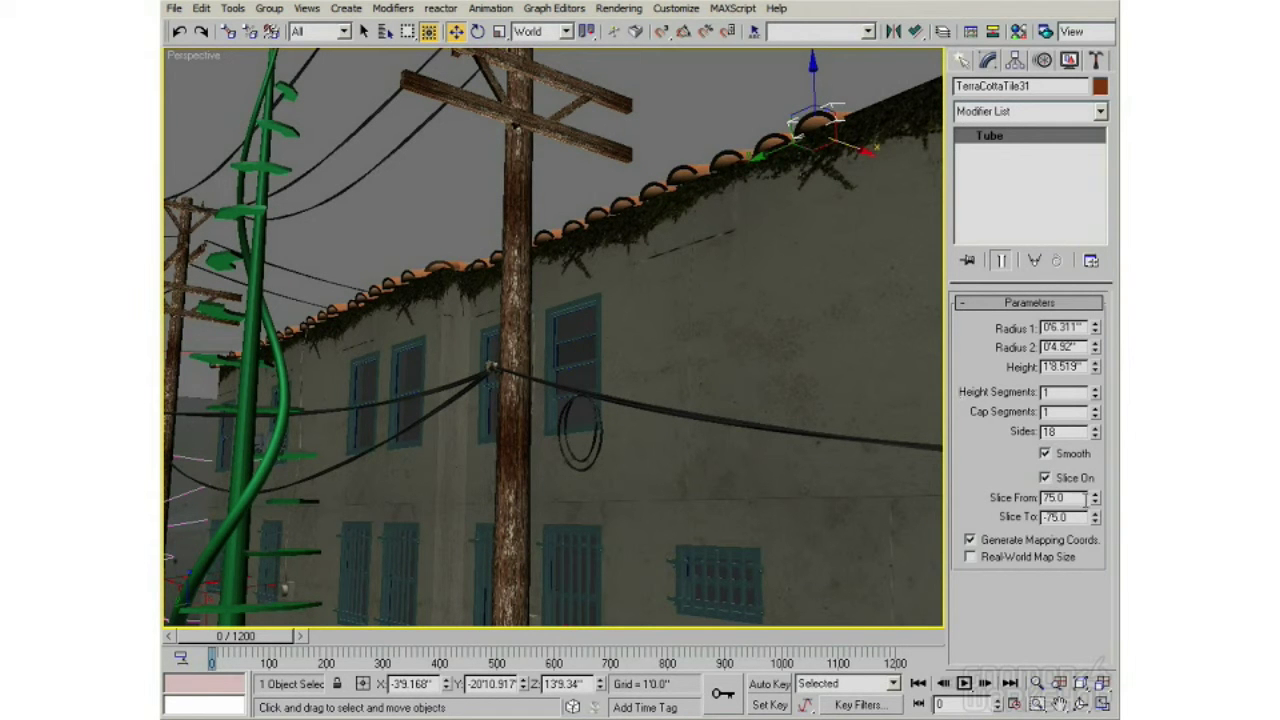
drag(1095, 503, 1045, 524)
alt+middle_drag(876, 328, 766, 346)
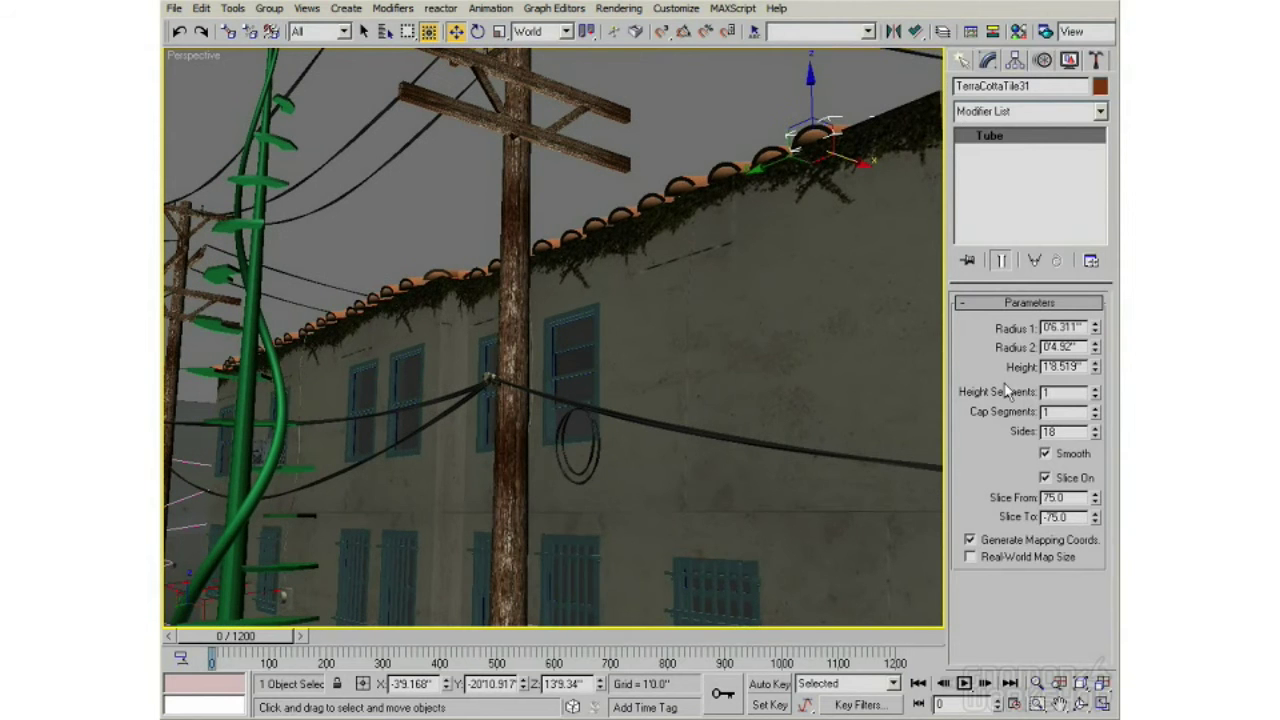
alt+middle_drag(797, 331, 720, 360)
click(1097, 437)
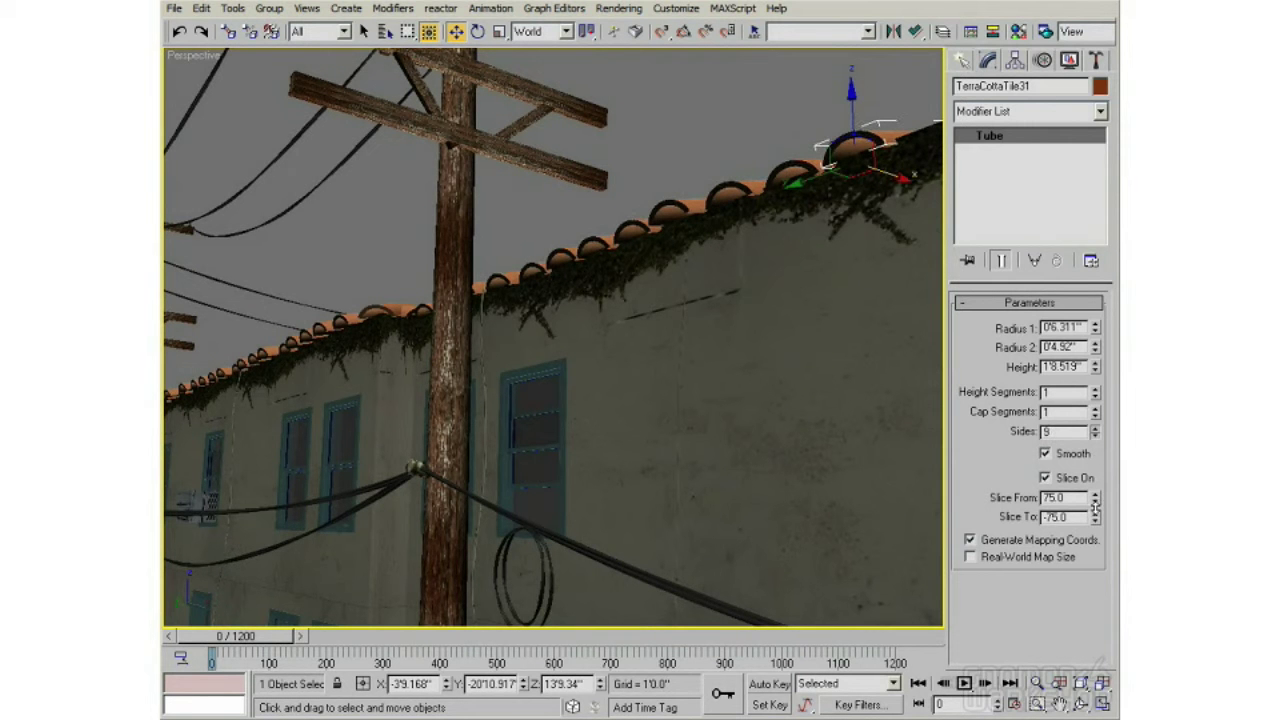
click(1097, 437)
click(1097, 437)
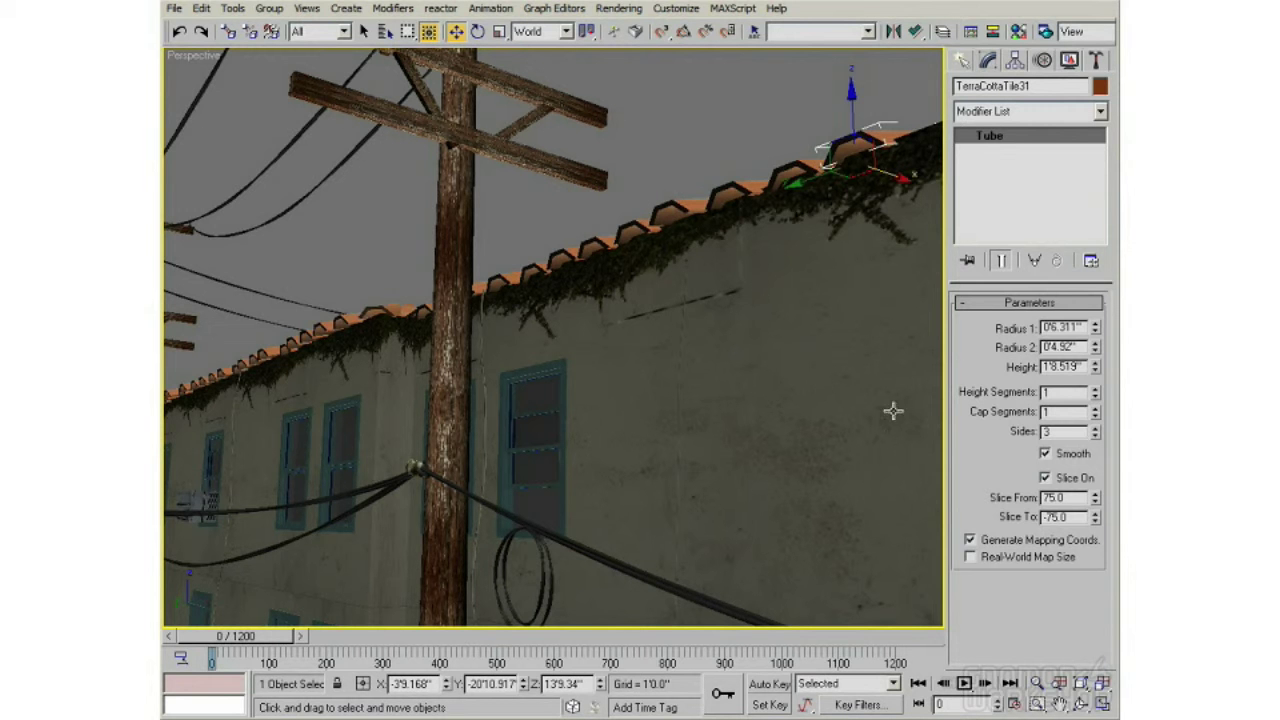
click(1098, 431)
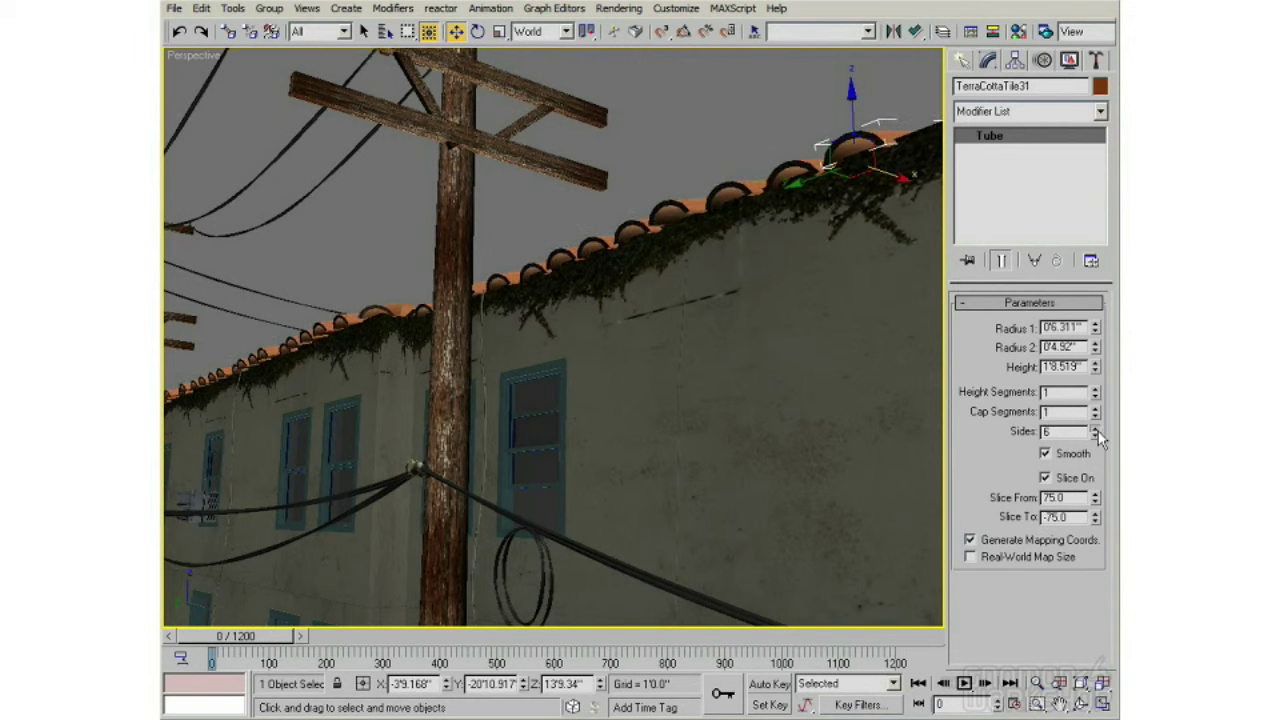
right_click(1095, 433)
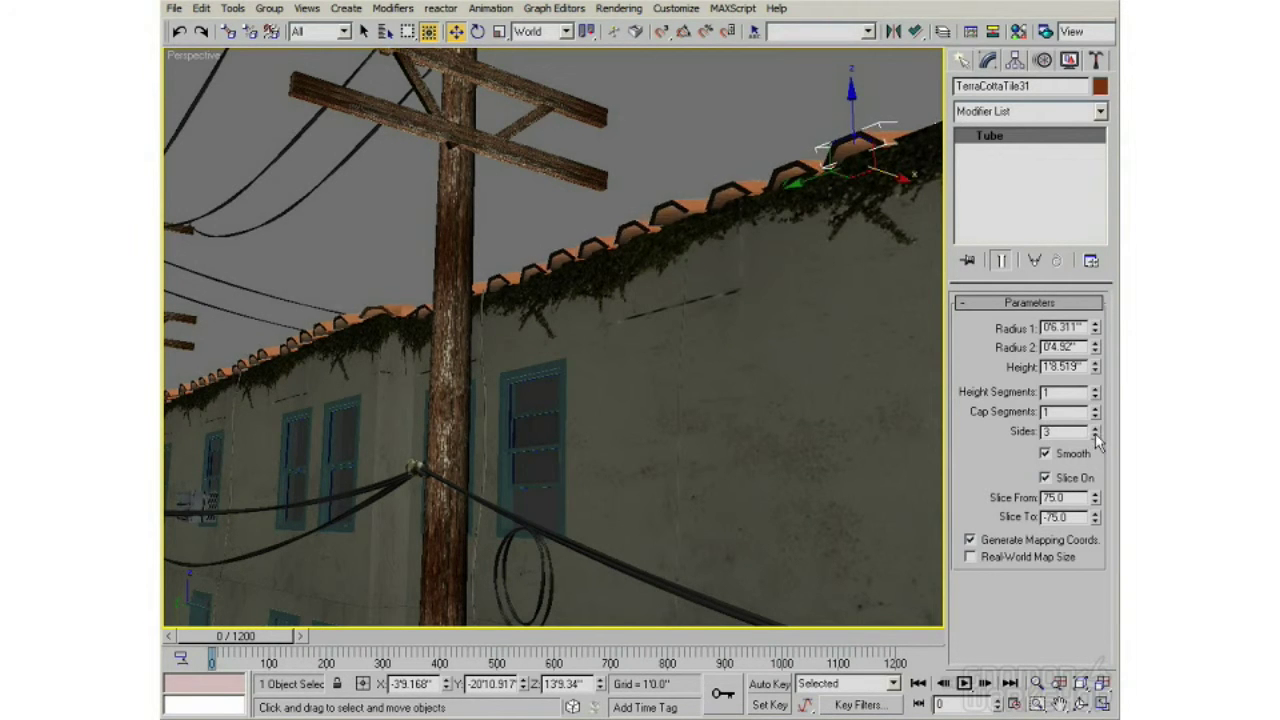
middle_drag(646, 380, 597, 363)
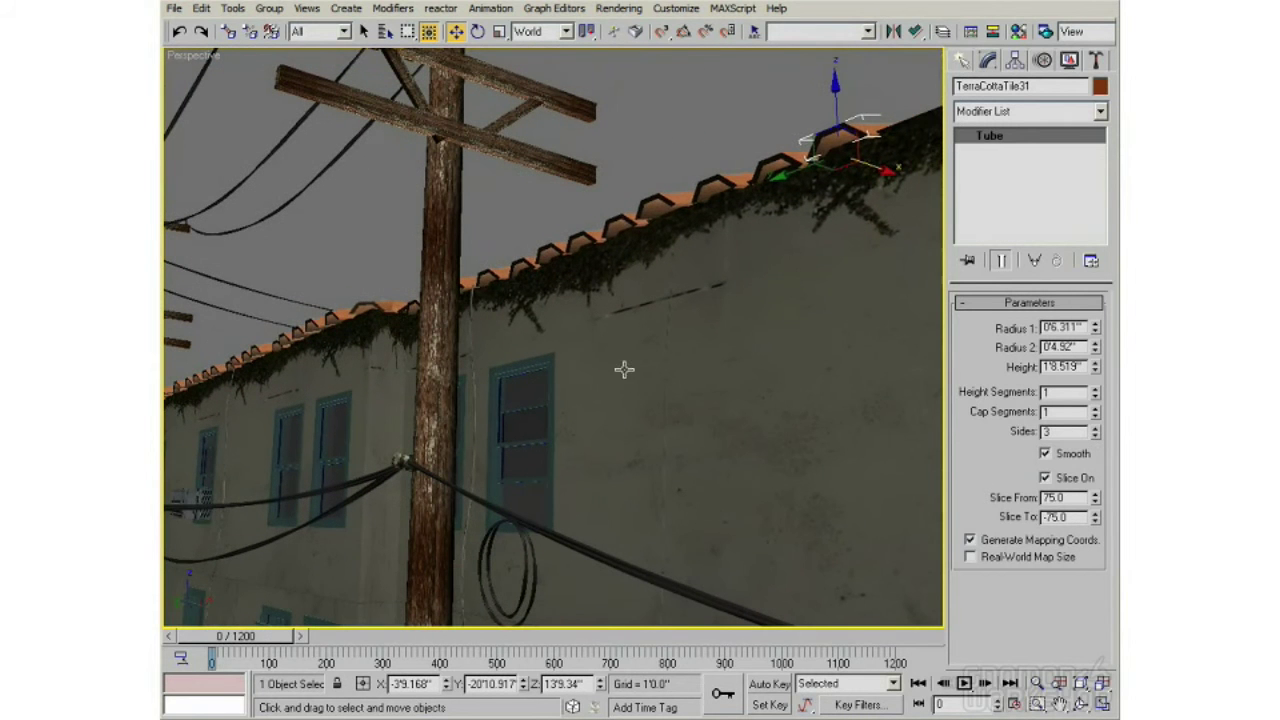
click(1098, 431)
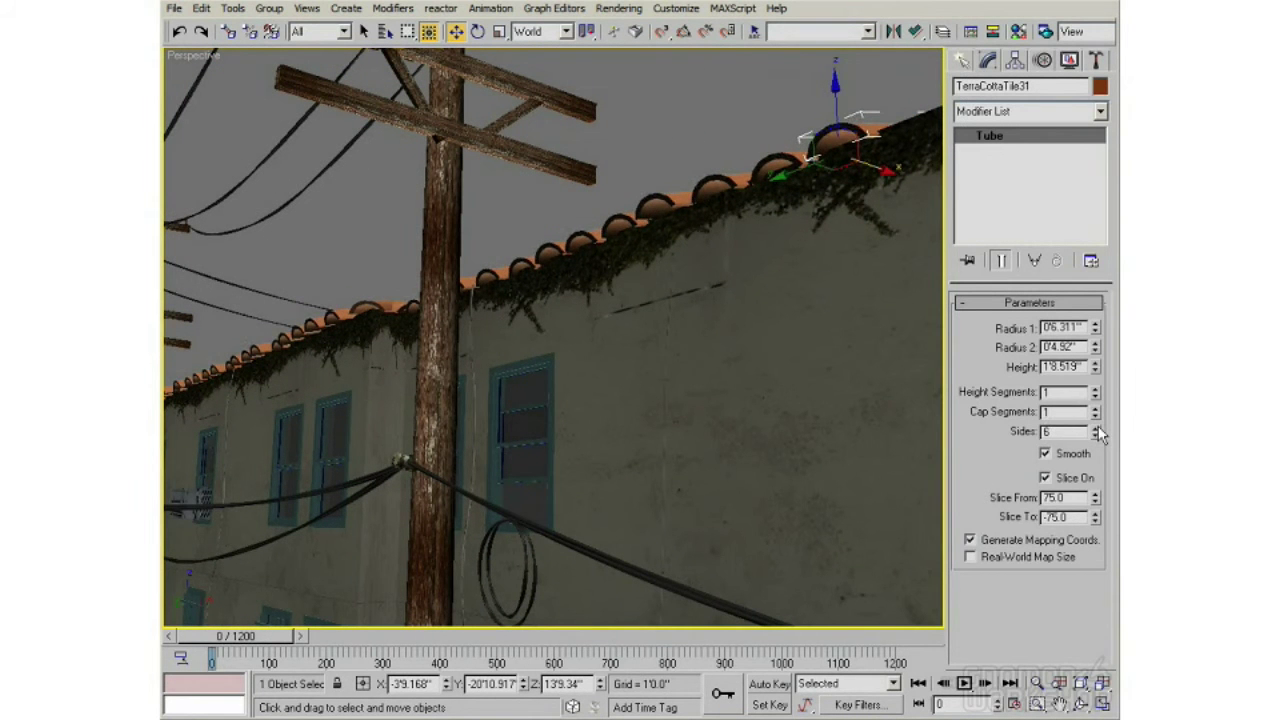
drag(1096, 436, 1092, 393)
middle_drag(731, 297, 674, 306)
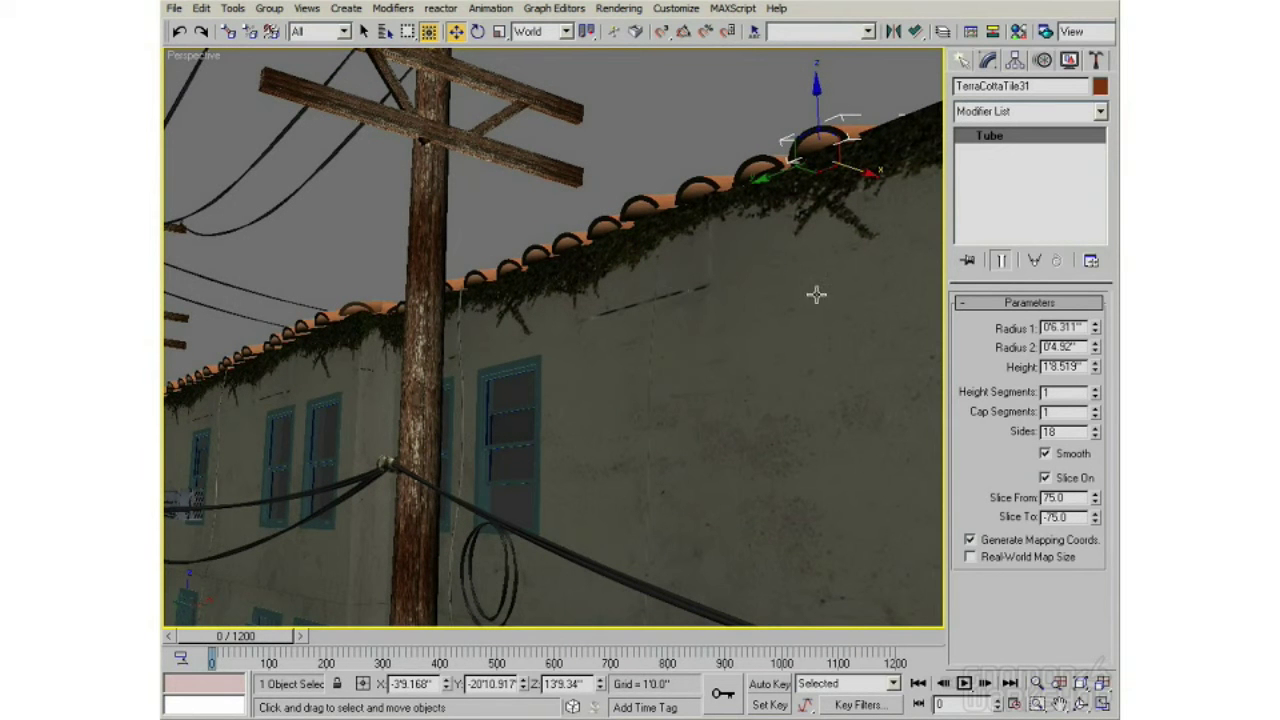
Bring the roof tile down to 10 sides and 10 height segments
click(1095, 429)
click(1095, 429)
click(1095, 429)
click(1095, 429)
click(1094, 436)
drag(1095, 433, 1093, 497)
Shift-drag a tile down to mid-wall as a Reference clone named TerraCottaTile34
alt+middle_drag(849, 391, 789, 189)
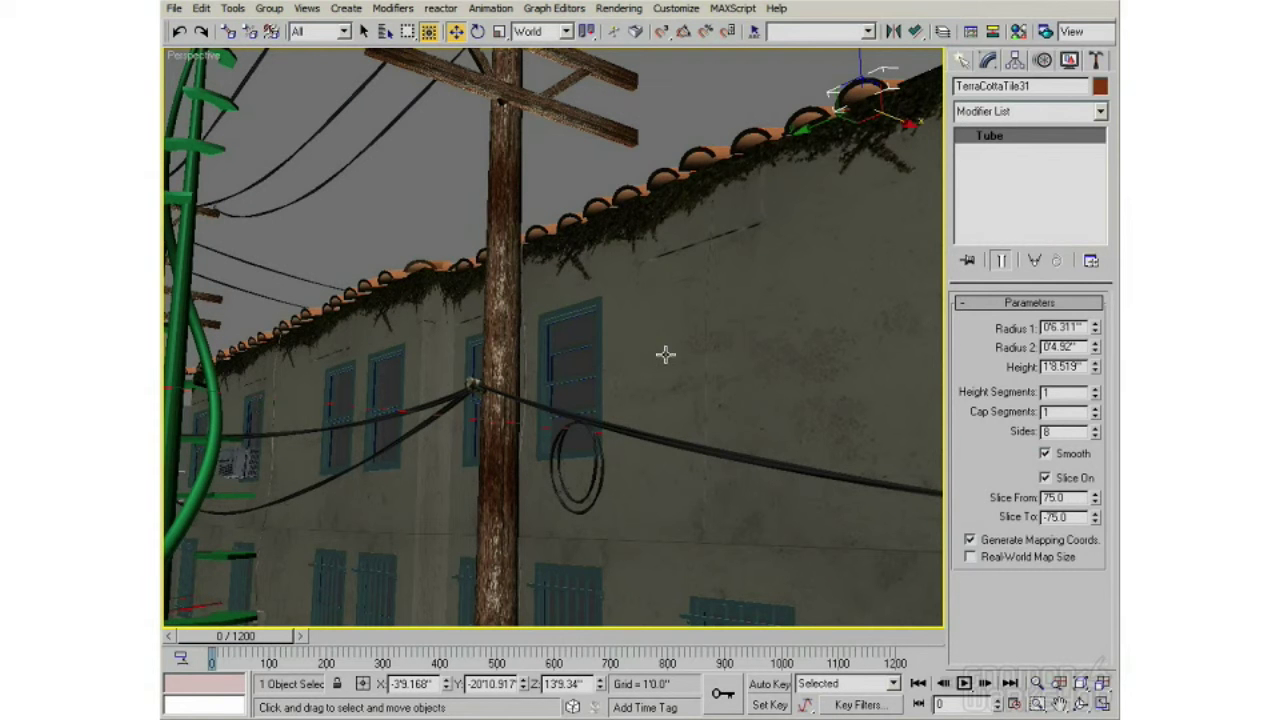
middle_drag(749, 231, 783, 224)
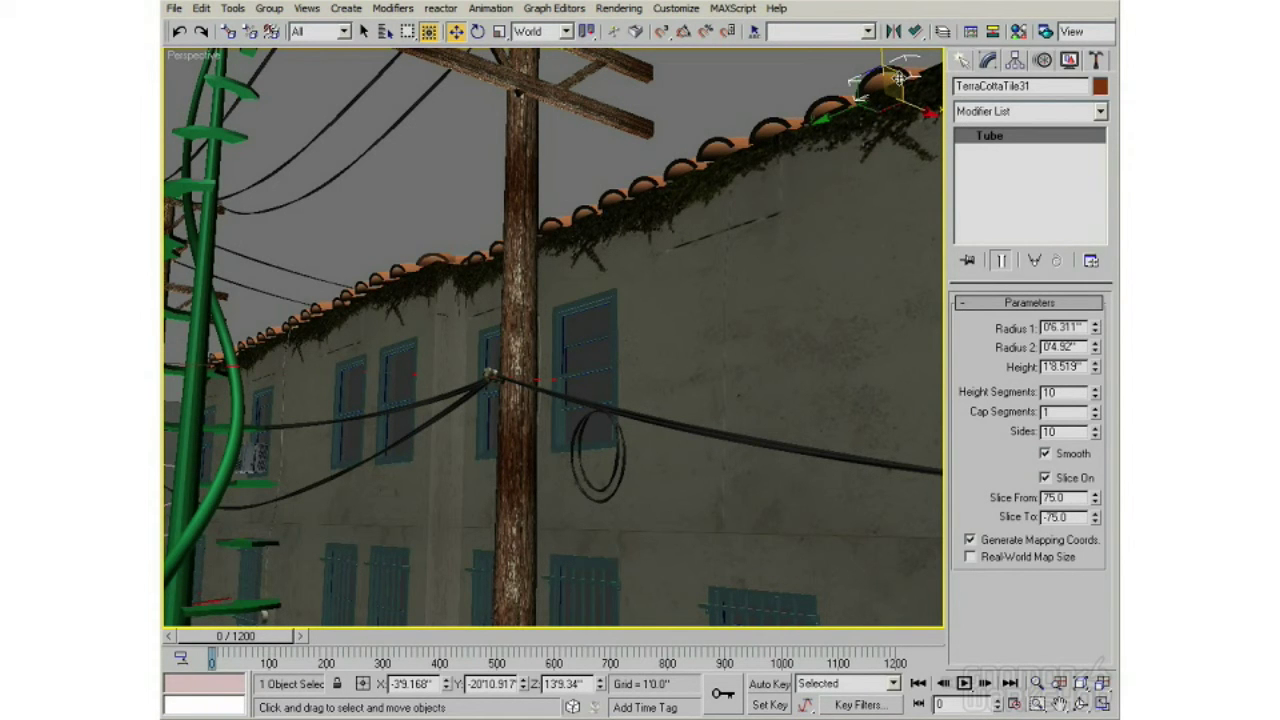
mouse_move(899, 77)
shift+mouse_down()
mouse_move(865, 95)
mouse_move(640, 385)
mouse_move(647, 372)
shift+mouse_up()
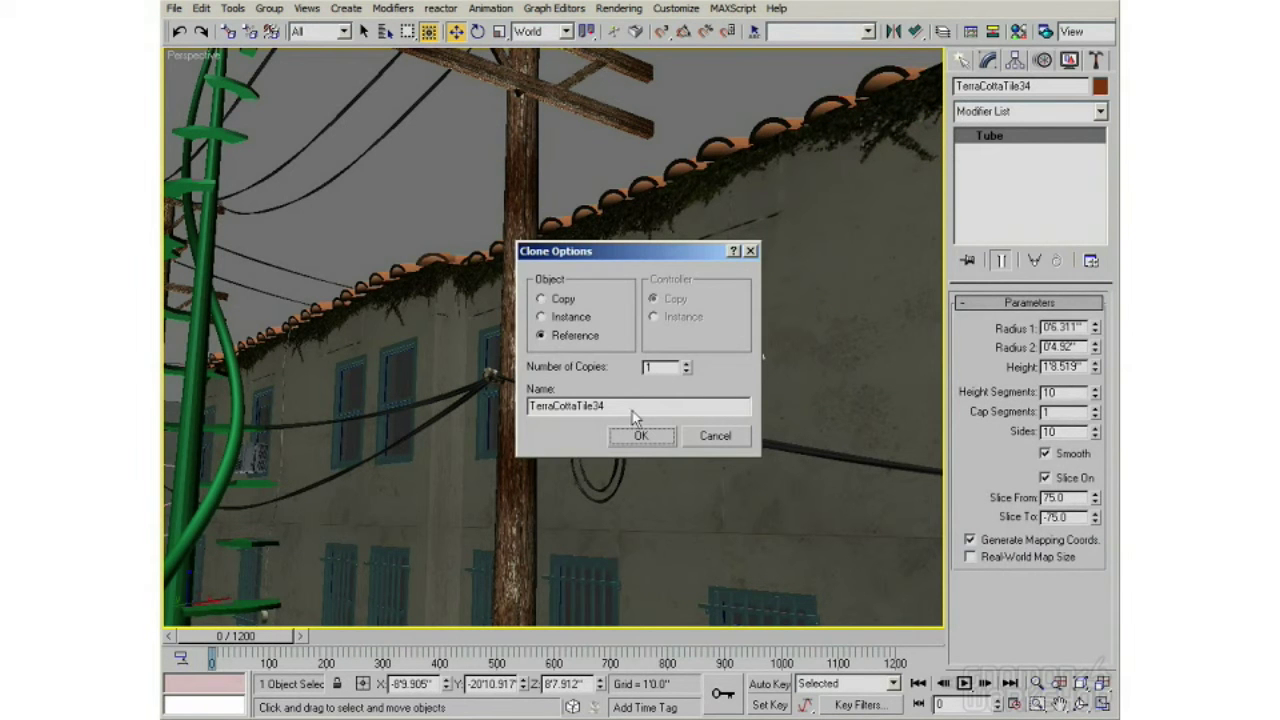
Create the reference clone TerraCottaTile34 and add a Noise modifier to it
click(640, 437)
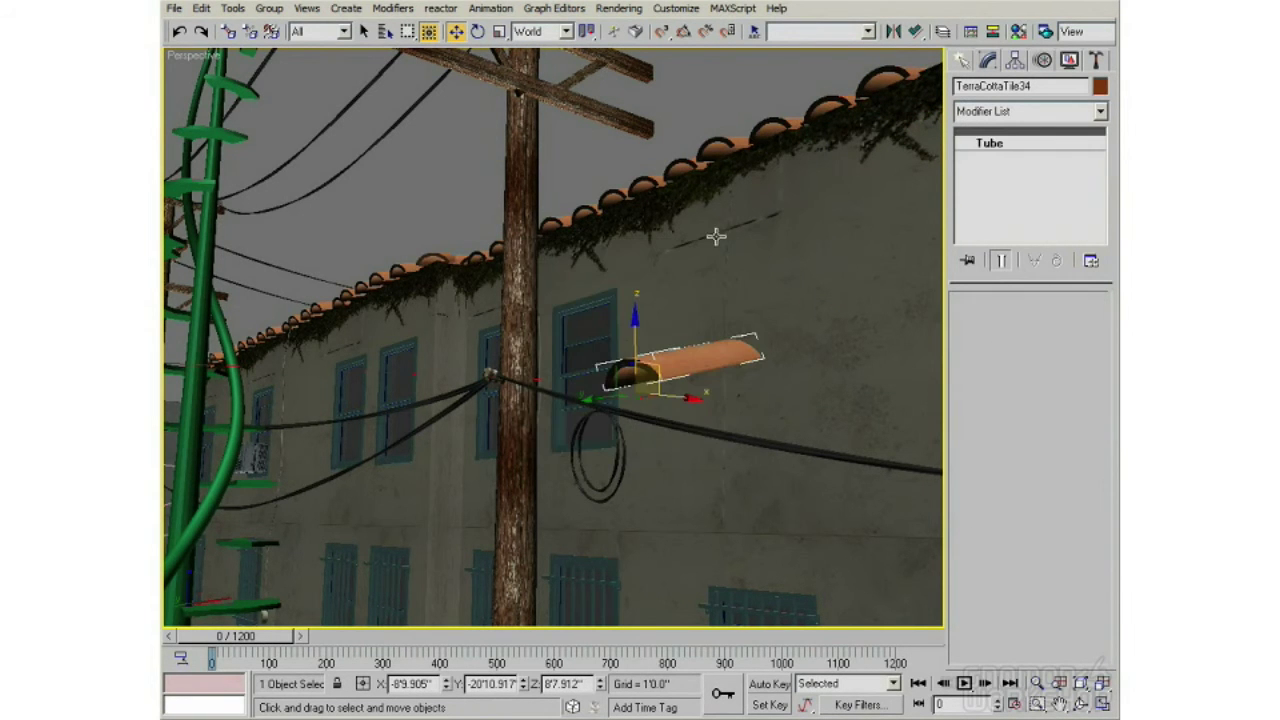
click(1020, 111)
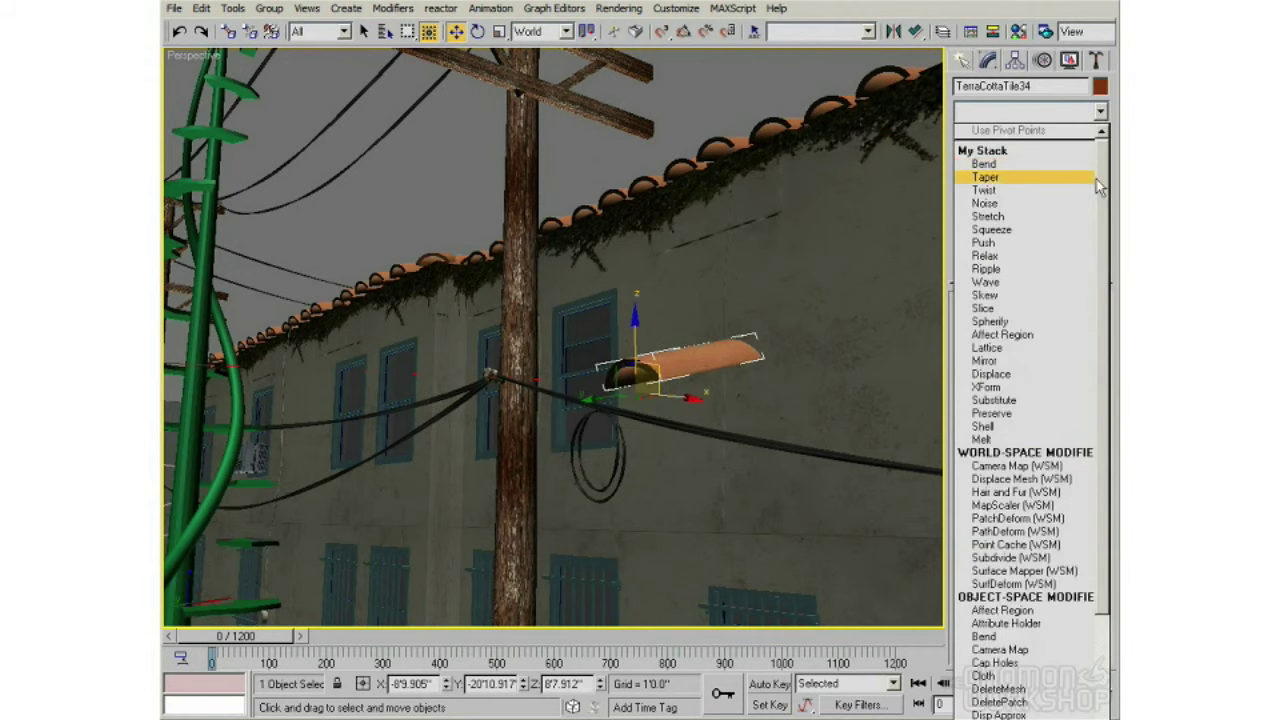
scroll(1105, 200, down, 12)
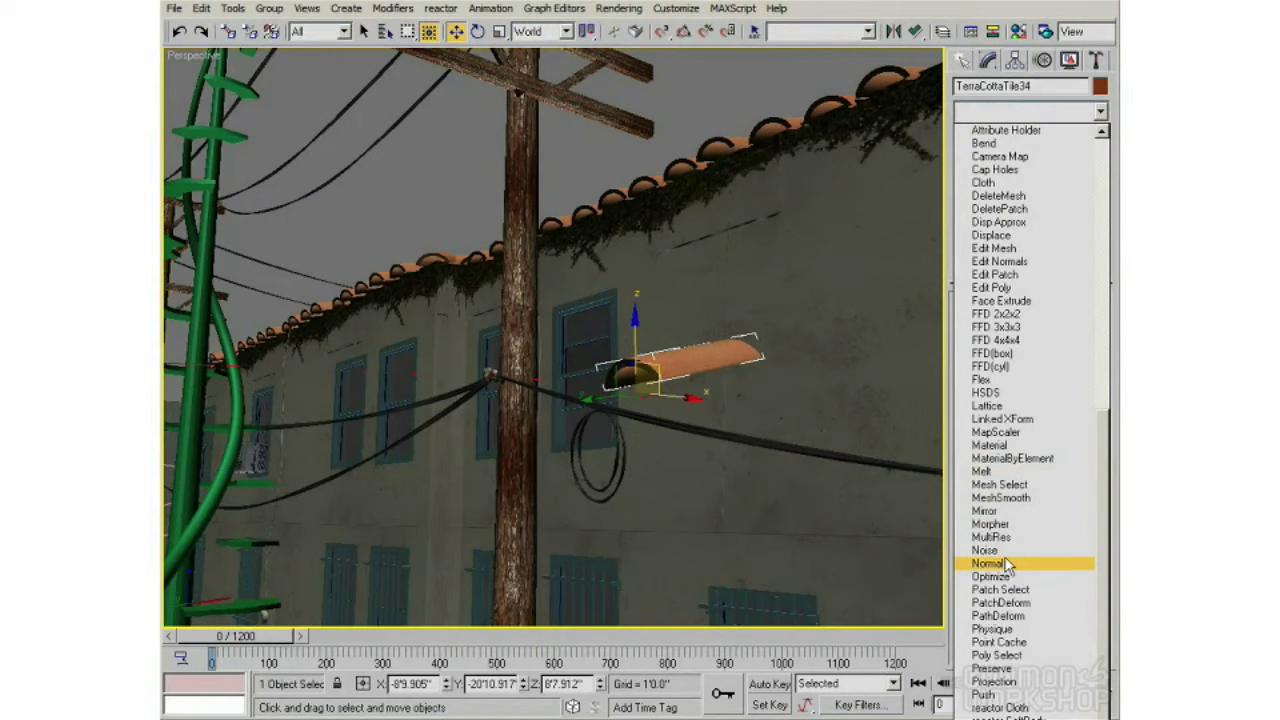
click(985, 551)
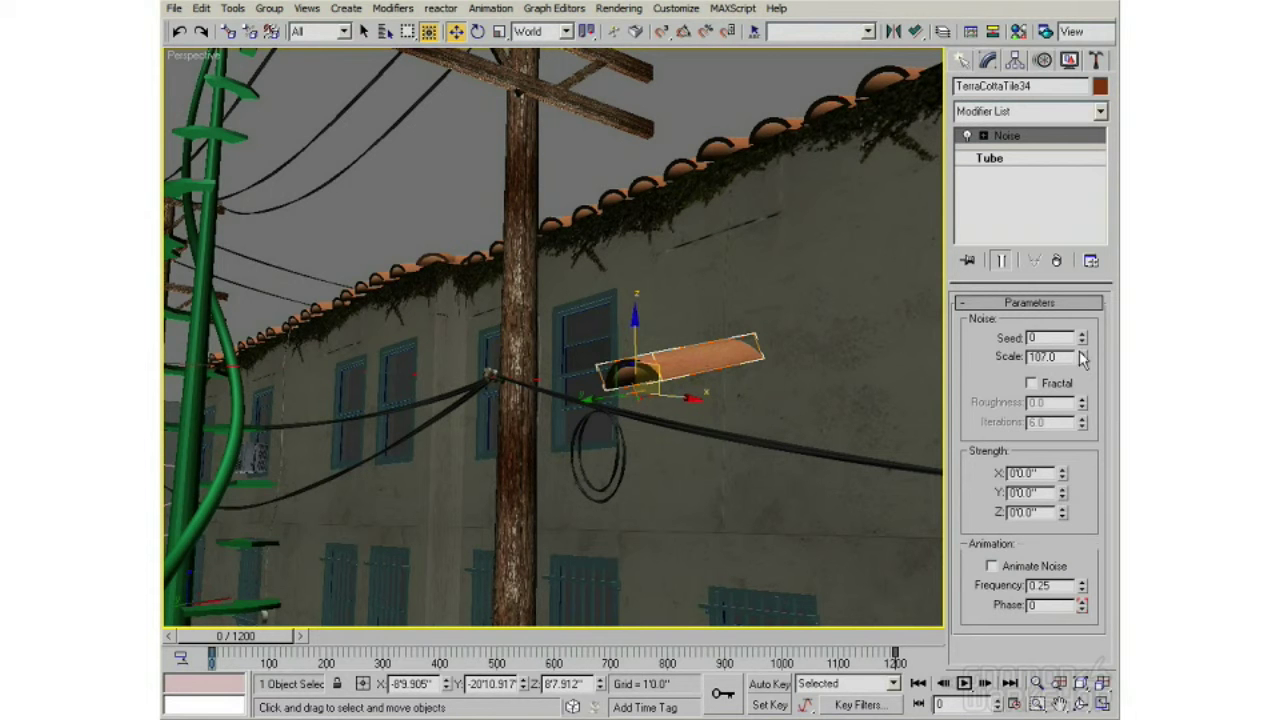
Raise the Noise X, Y and Z strengths, set scale to 6.42, then ease back the Y strength
drag(1062, 473, 1062, 430)
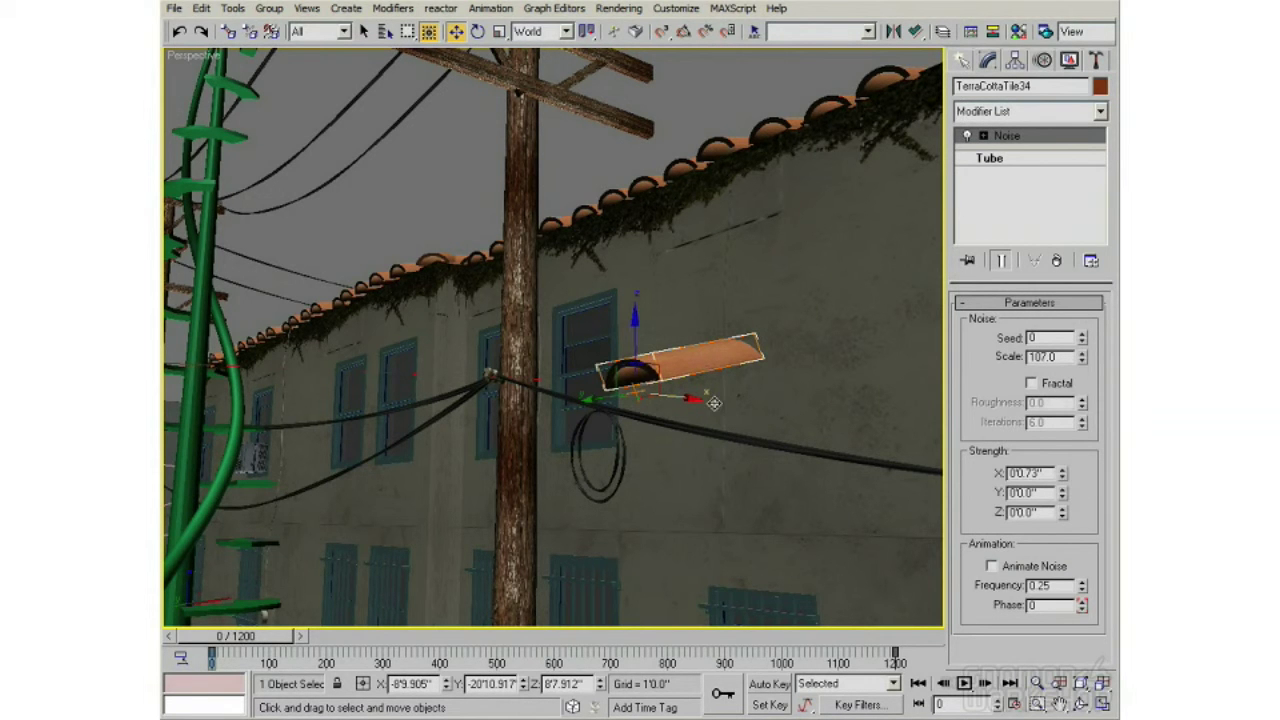
drag(1062, 492, 1060, 425)
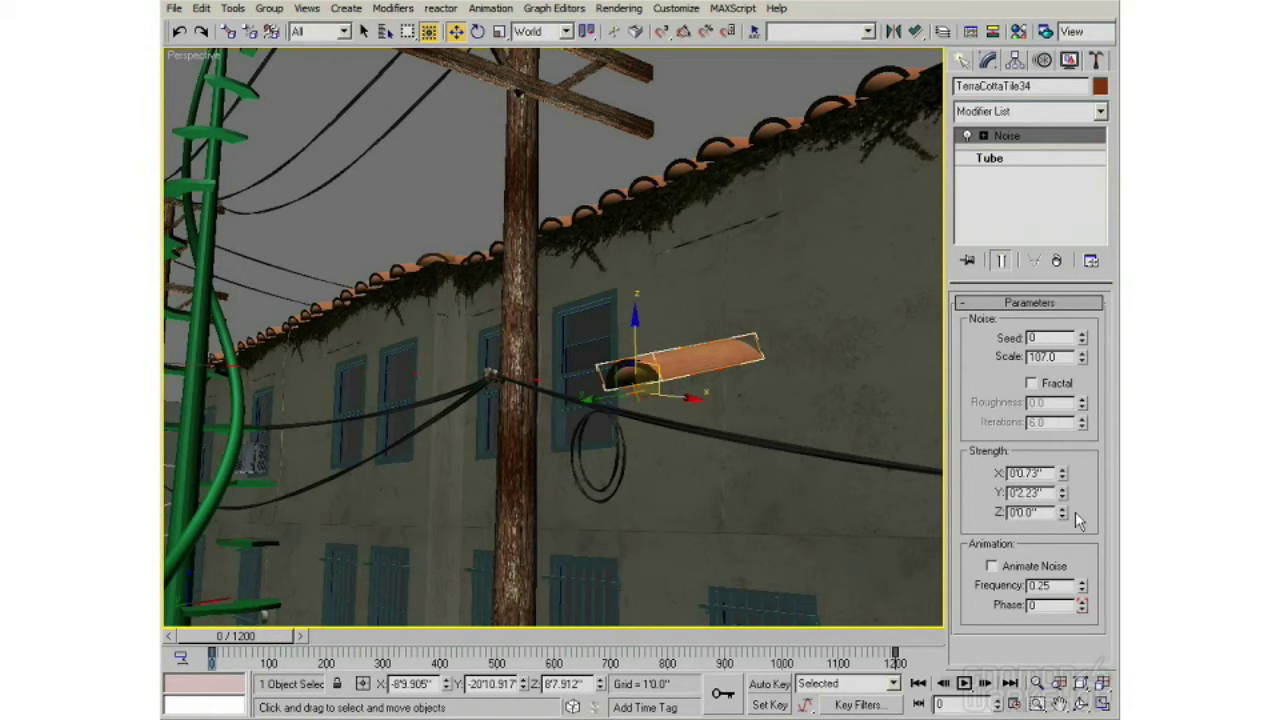
drag(1062, 513, 1062, 452)
drag(1084, 358, 1081, 437)
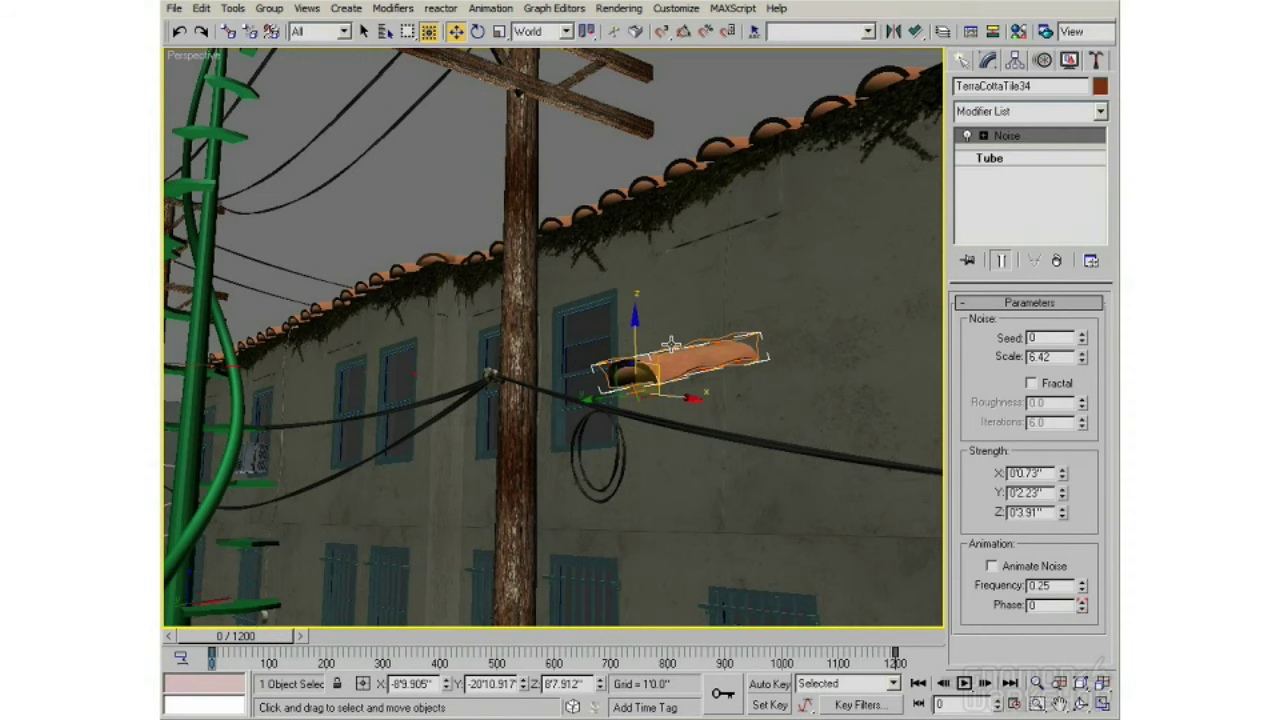
mouse_move(690, 390)
alt+middle_down()
mouse_move(671, 400)
mouse_move(684, 398)
alt+middle_up()
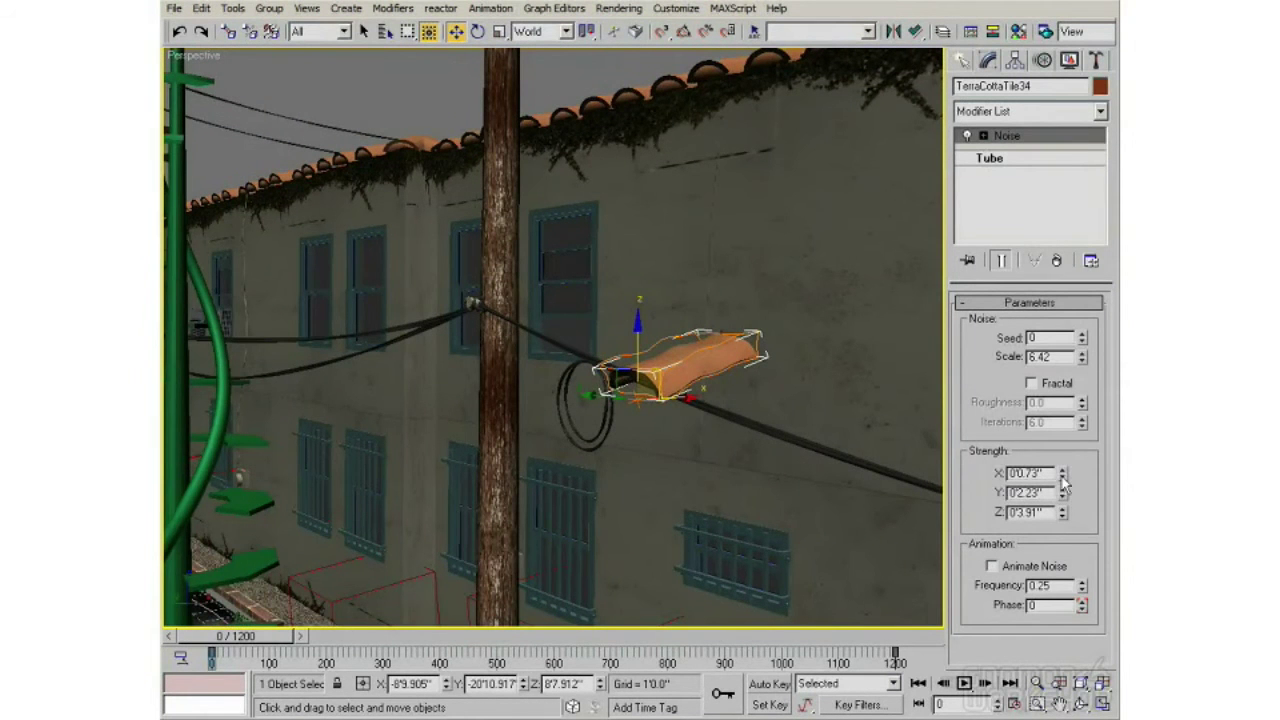
drag(1063, 493, 1062, 532)
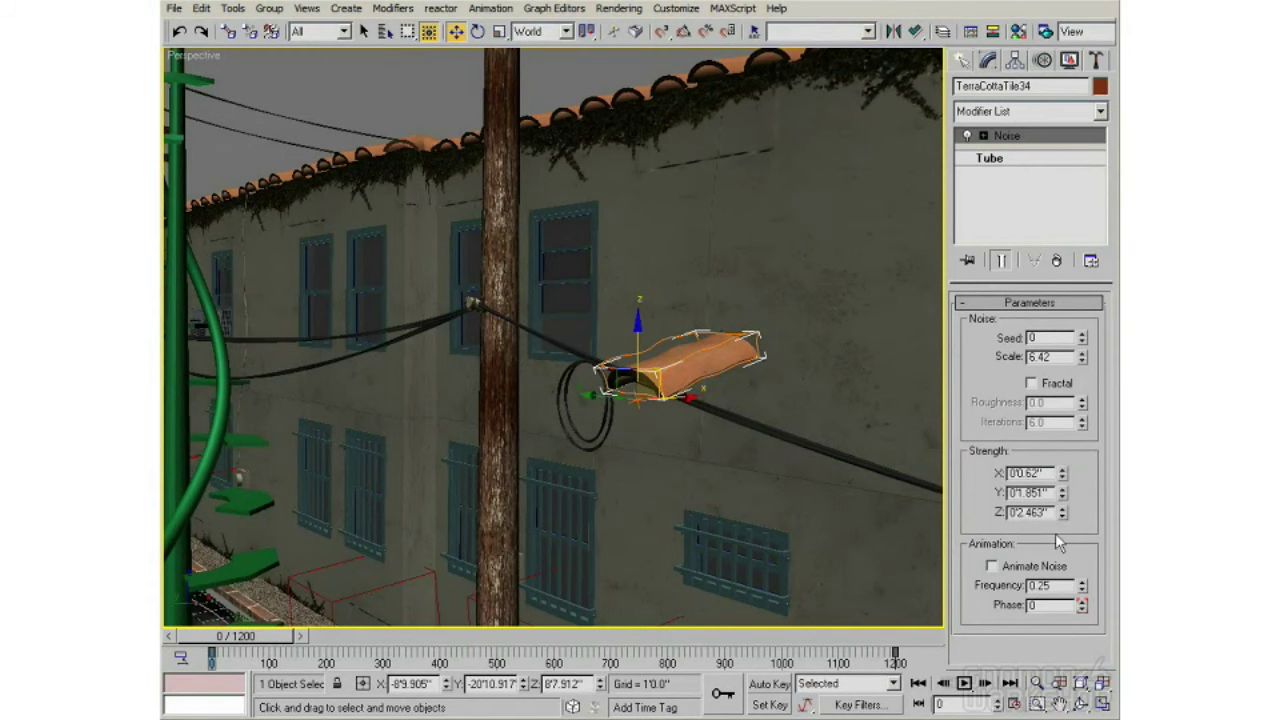
alt+middle_drag(694, 237, 689, 251)
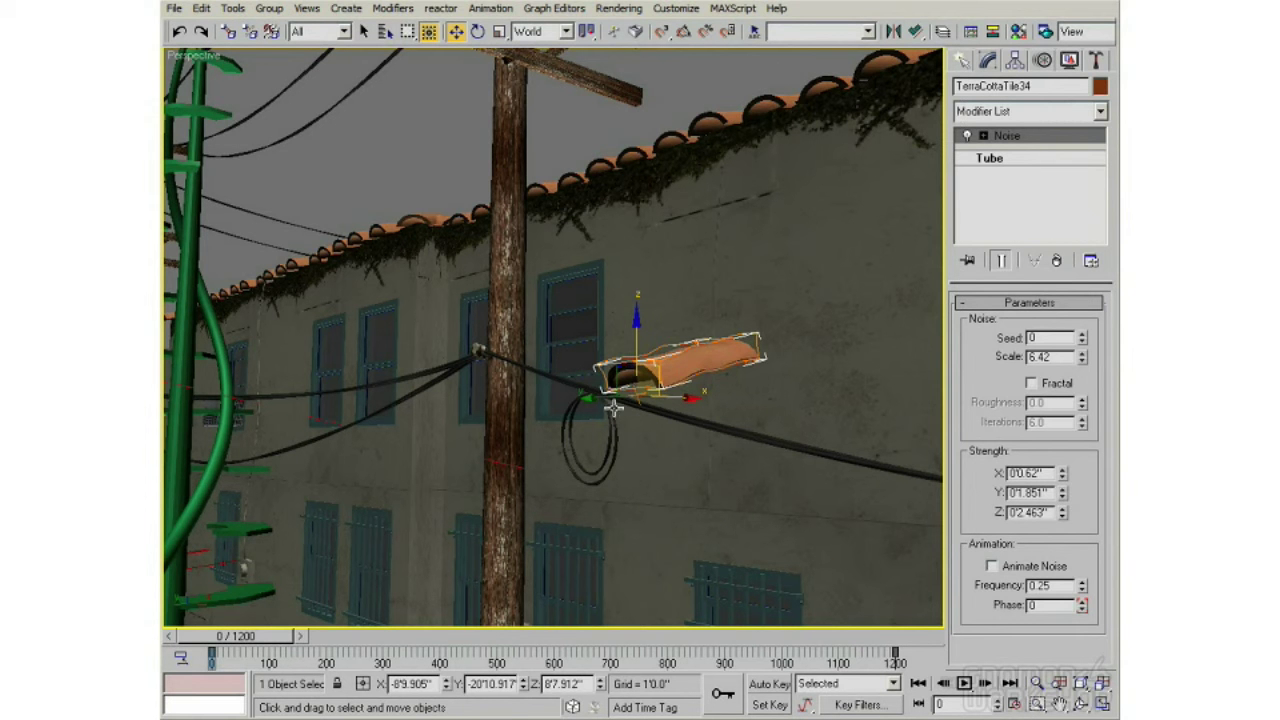
Make a second reference clone with a lower Noise scale, then undo the test clones
shift+drag(600, 400, 720, 380)
click(642, 437)
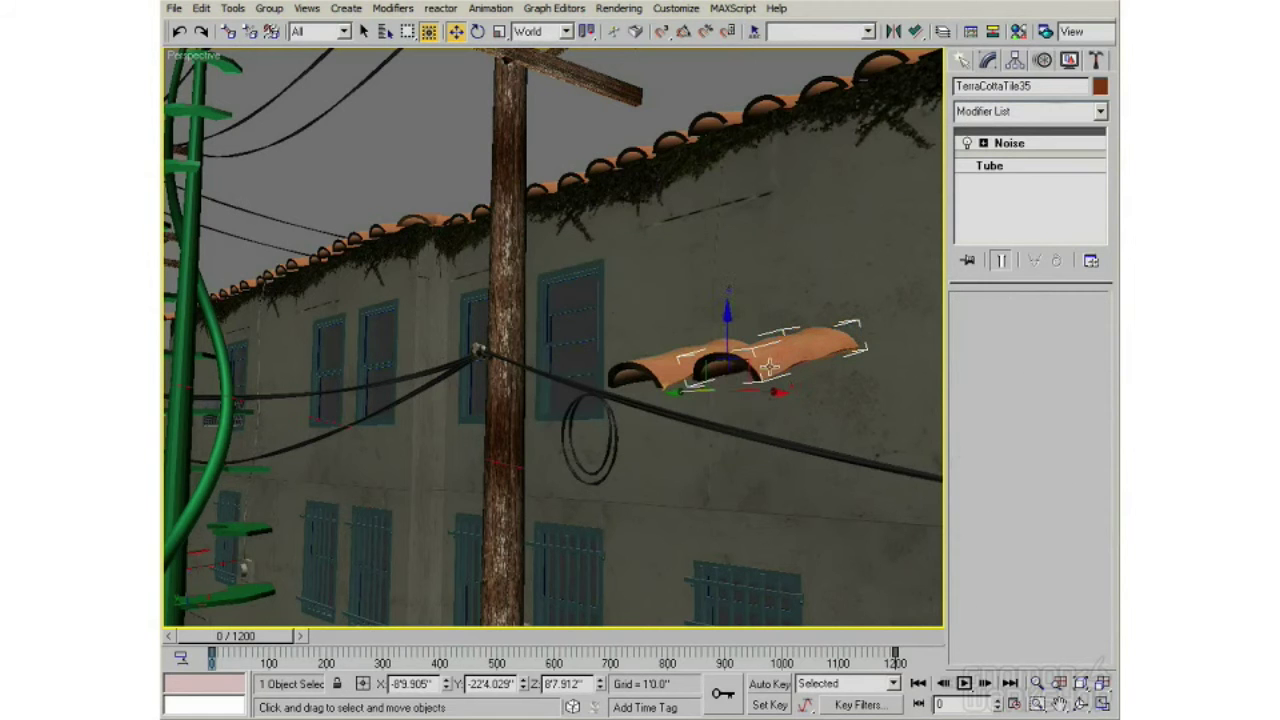
click(1007, 143)
mouse_move(1082, 358)
mouse_down()
mouse_move(1080, 401)
mouse_move(1082, 358)
mouse_up()
key(ctrl+z)
key(ctrl+z)
key(ctrl+z)
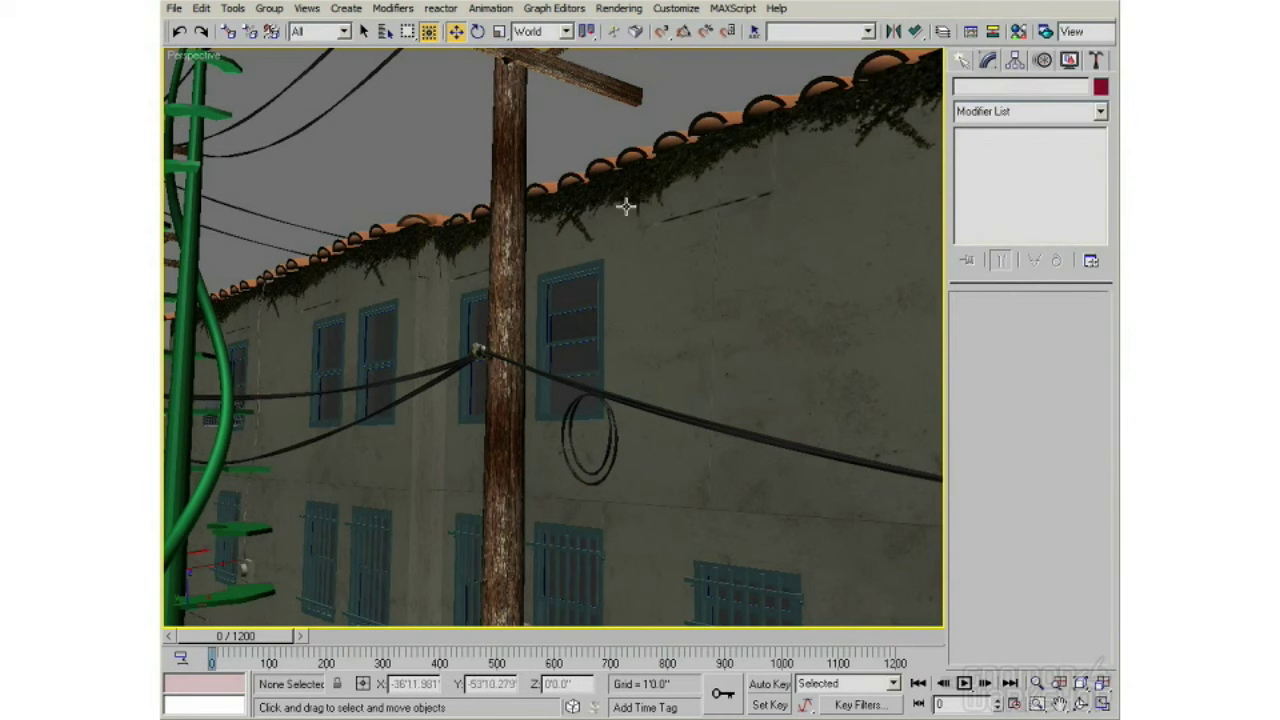
Adjust the view and select several roof tiles one by one
mouse_move(677, 291)
alt+middle_down()
mouse_move(674, 309)
mouse_move(669, 257)
mouse_move(668, 296)
mouse_move(684, 286)
alt+middle_up()
scroll(790, 176, up, 2)
scroll(790, 176, down, 2)
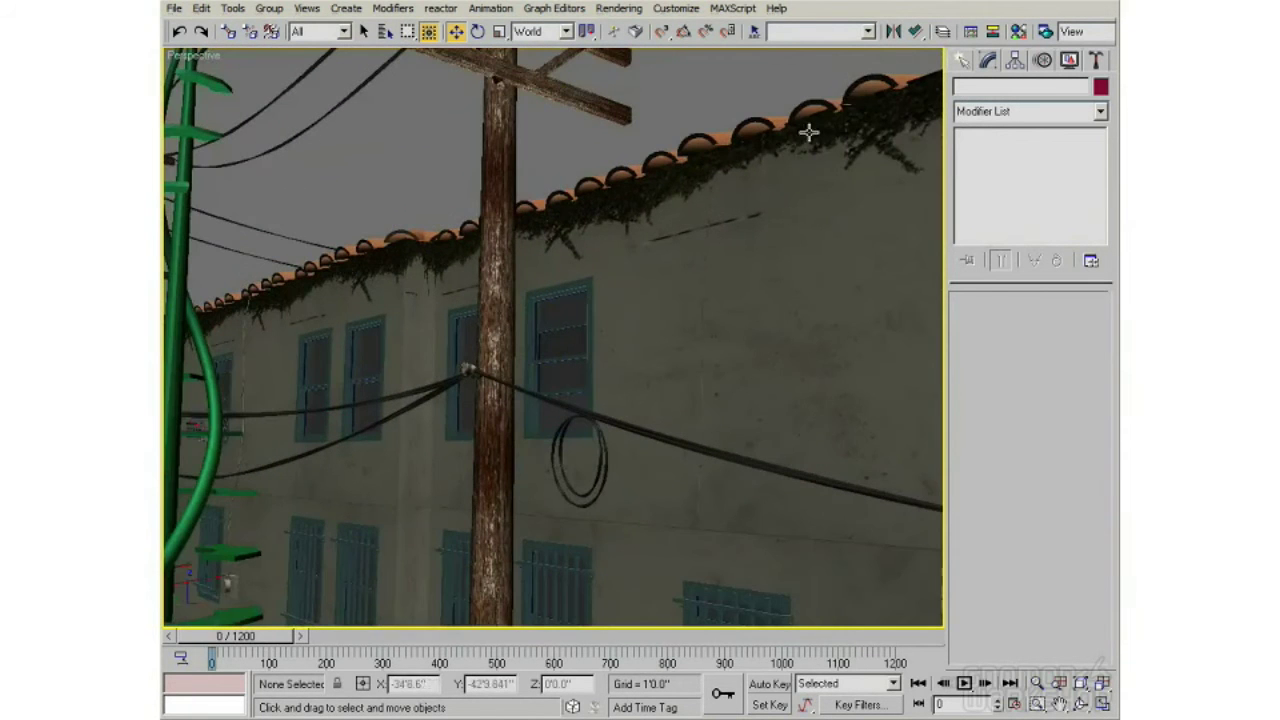
click(849, 94)
ctrl+click(760, 121)
ctrl+click(690, 148)
ctrl+click(640, 165)
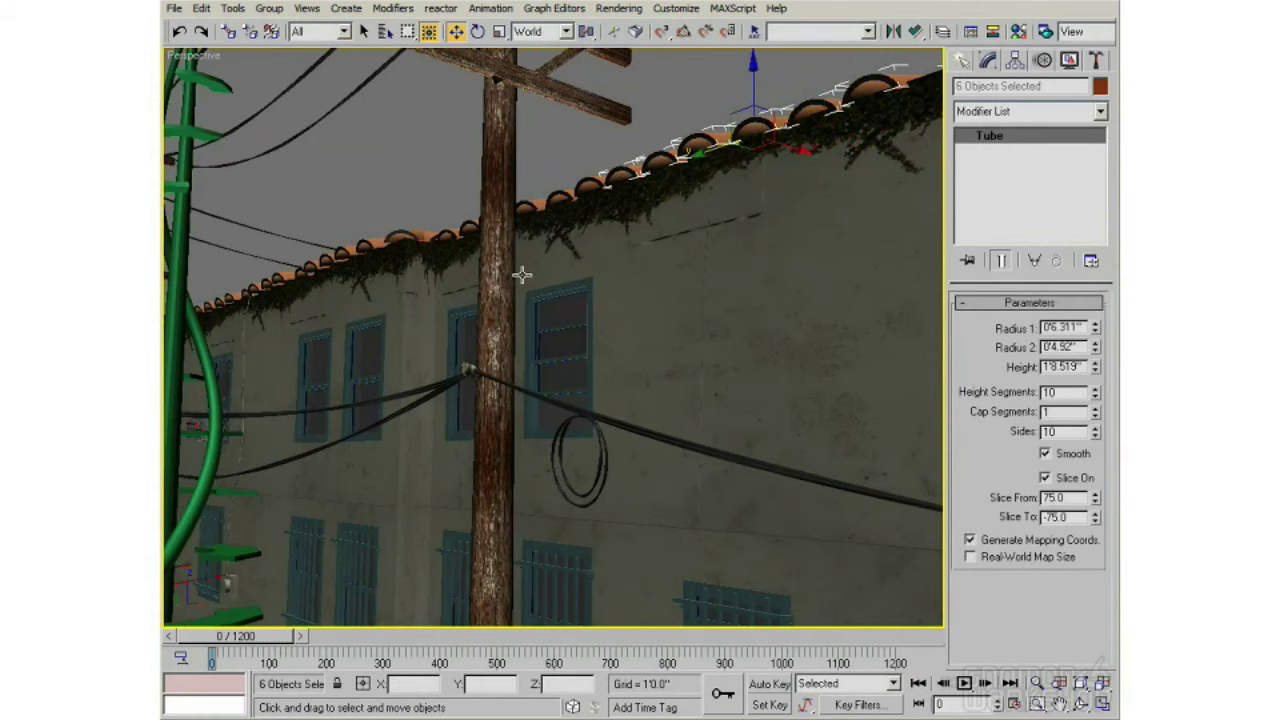
Clear the selection, select TerraCottaTile31 alone, and open Select From Scene
click(724, 98)
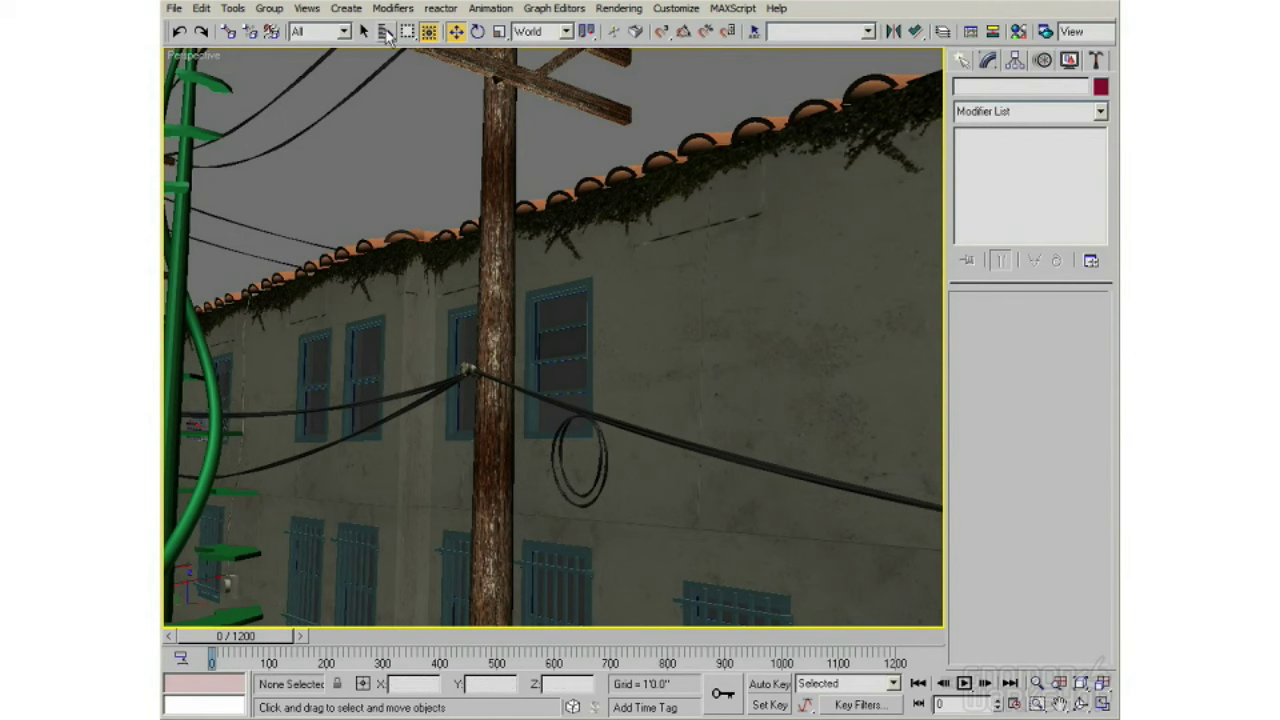
click(863, 79)
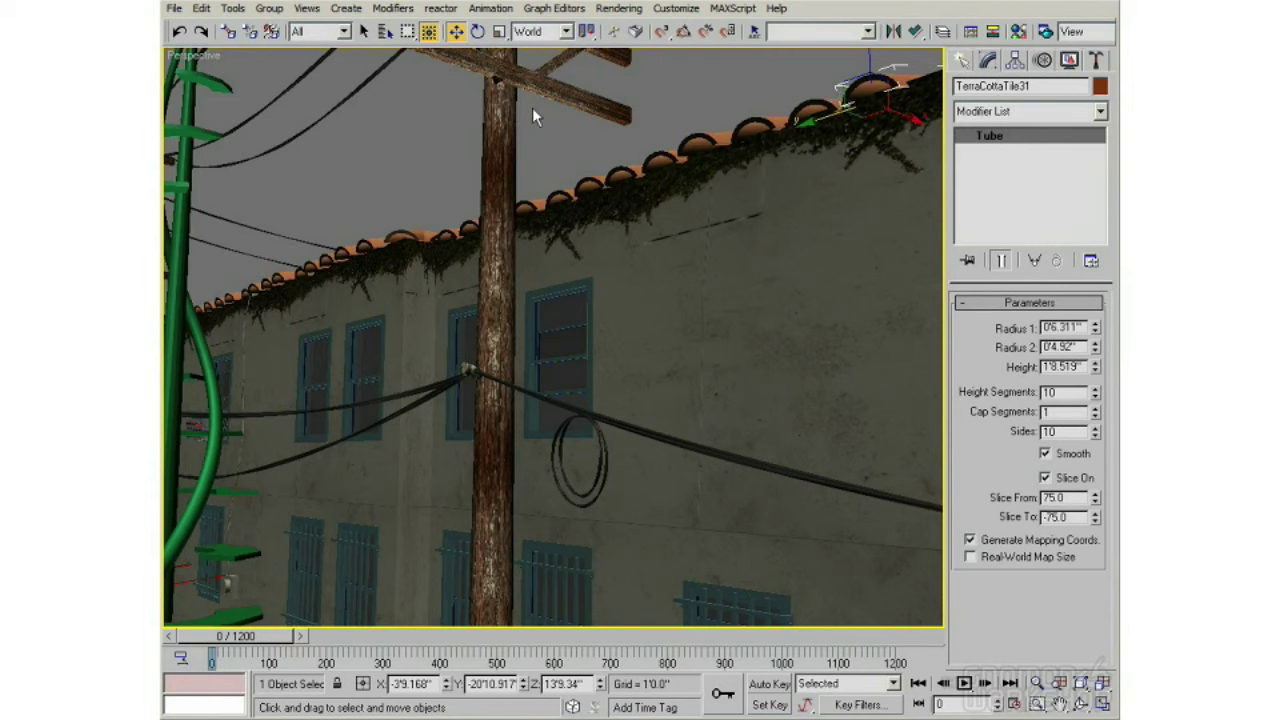
click(386, 32)
Filter Select From Scene by 'Ter' and select all 33 TerraCottaTile objects
drag(692, 55, 538, 66)
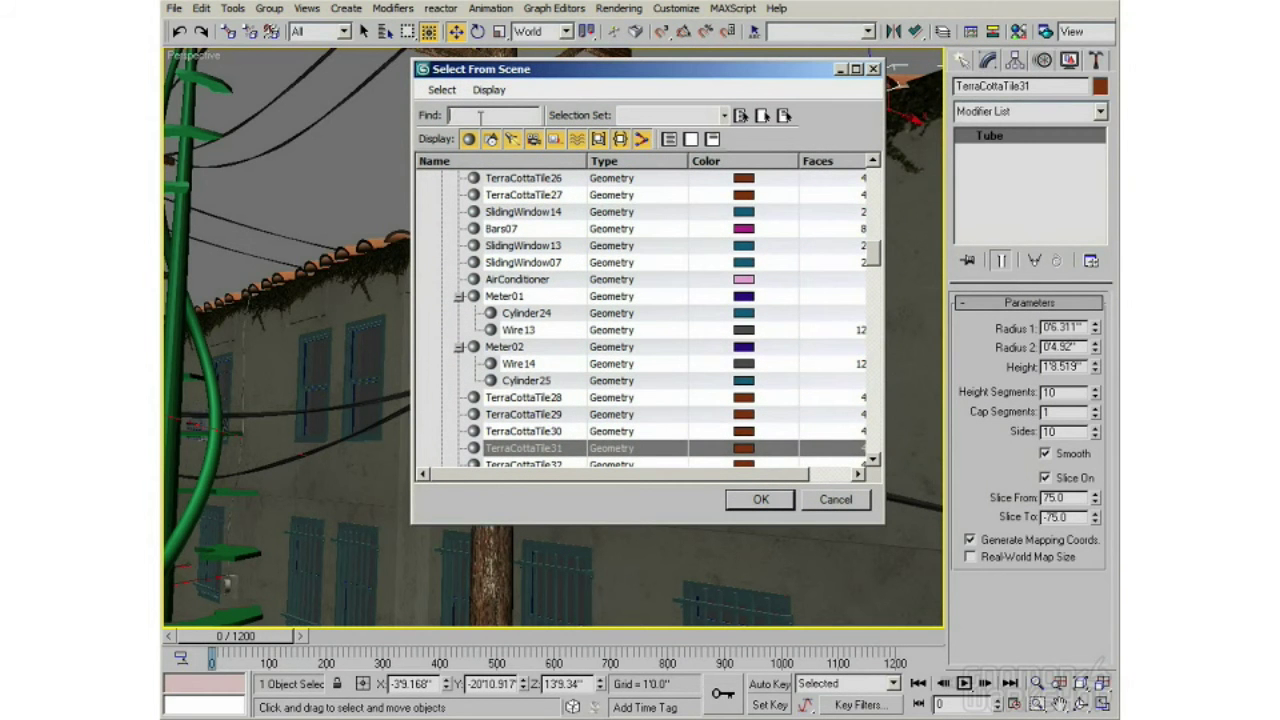
text(Terra)
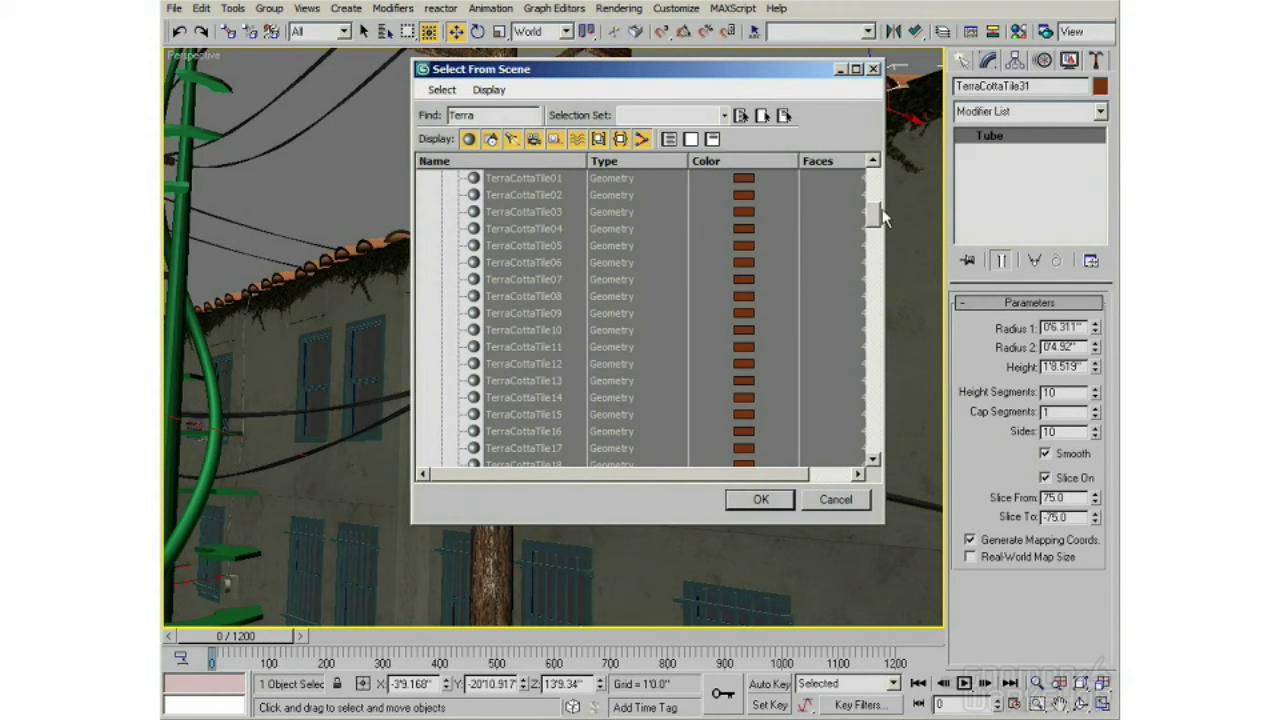
drag(875, 215, 873, 458)
click(762, 499)
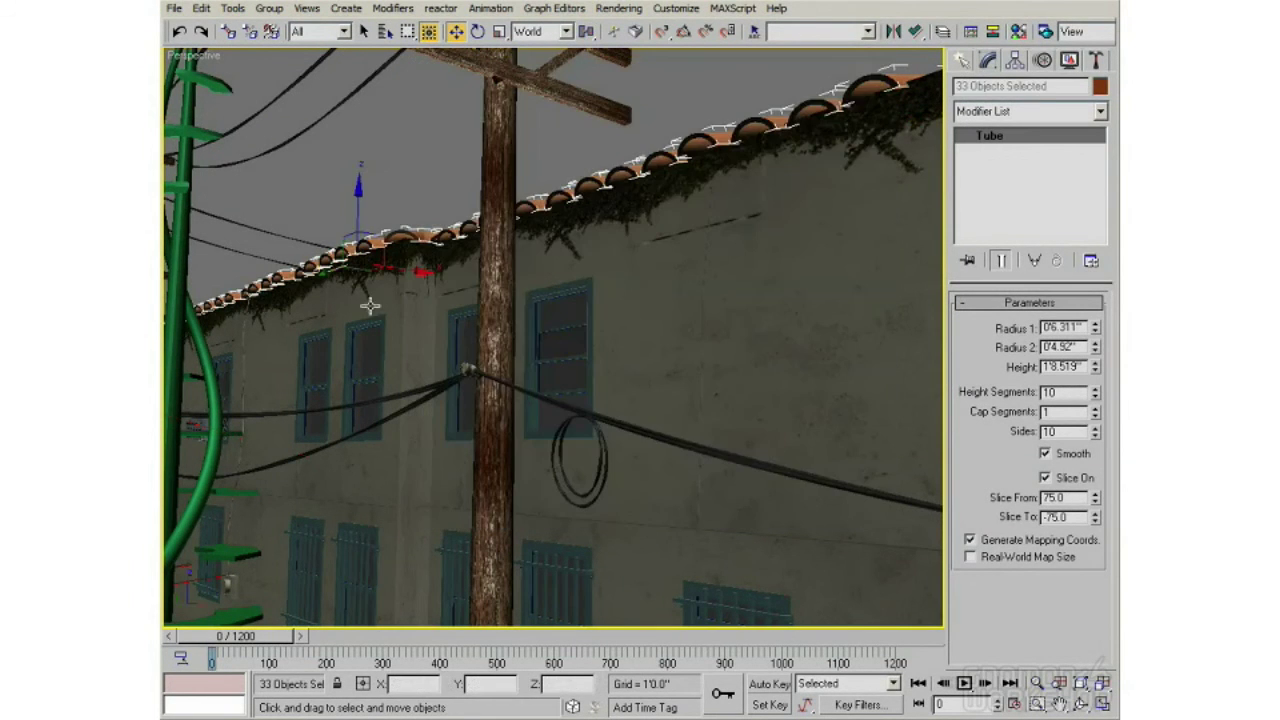
alt+middle_drag(280, 284, 493, 275)
Add a Noise modifier to the selected tiles with Strength Z 4.56" and scale 14
click(1013, 116)
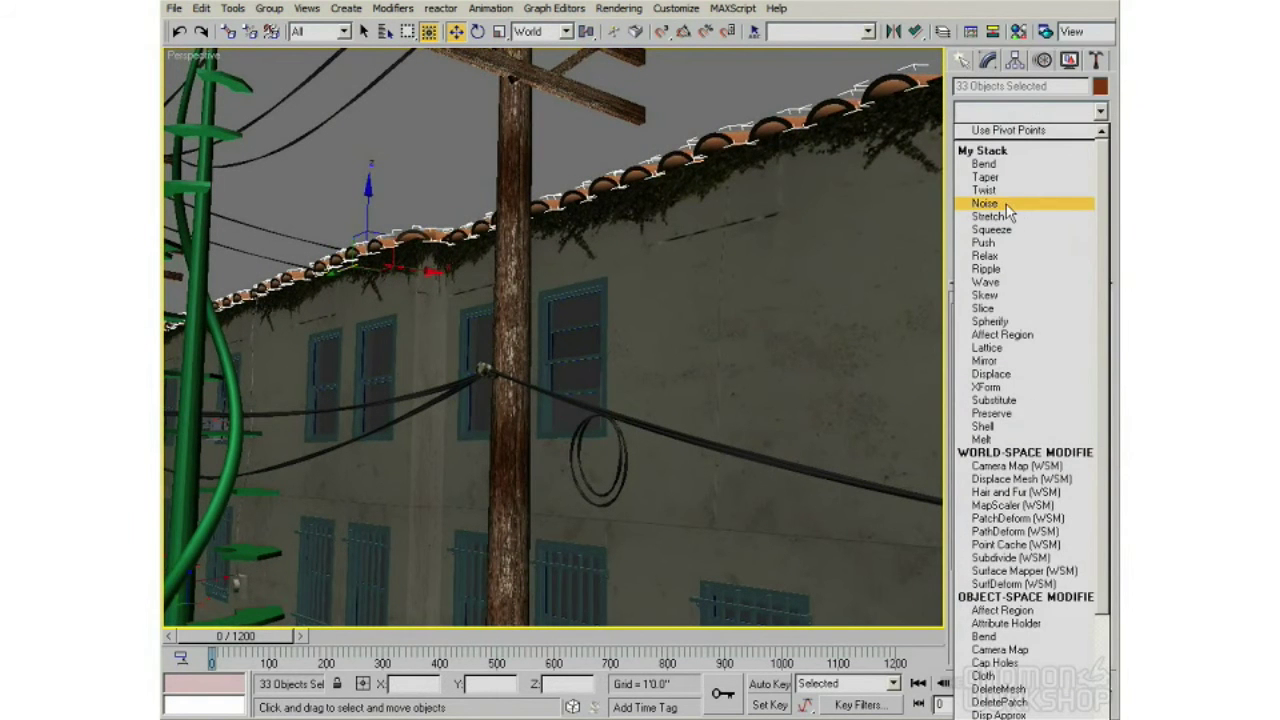
click(1005, 203)
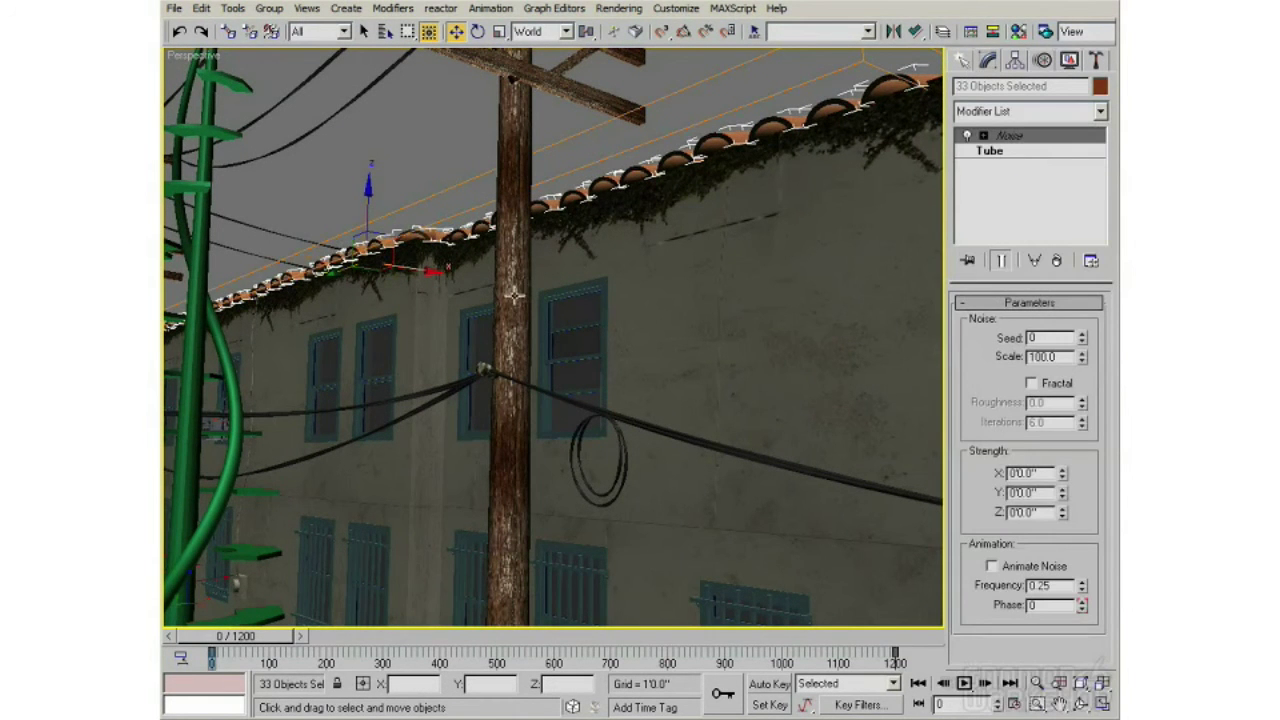
mouse_move(606, 326)
alt+middle_down()
mouse_move(609, 366)
mouse_move(612, 320)
alt+middle_up()
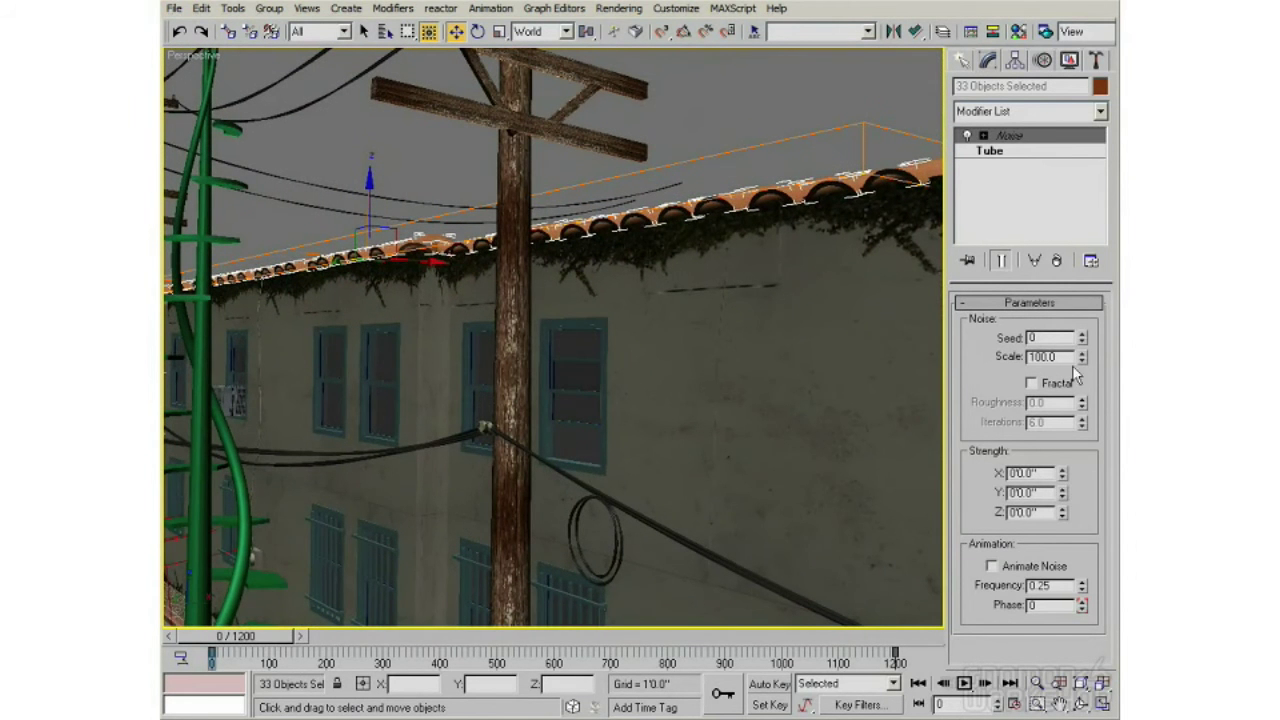
drag(1063, 514, 1063, 445)
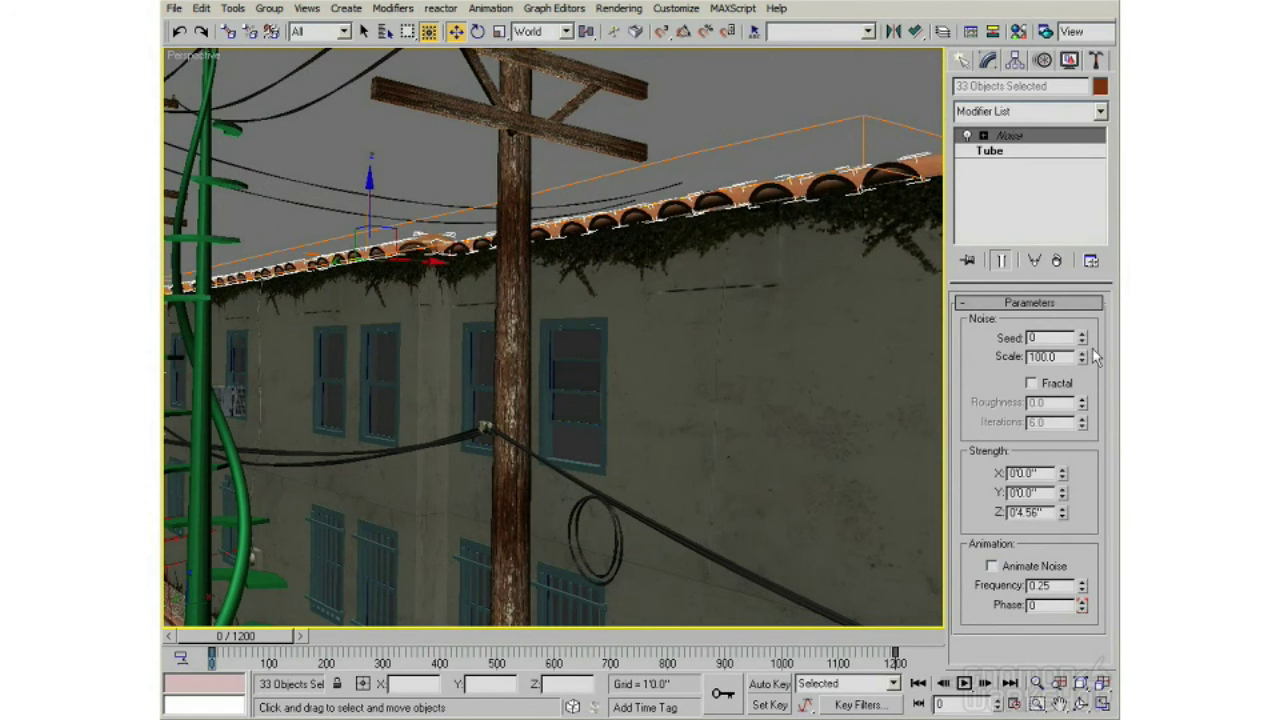
drag(1082, 360, 1070, 438)
alt+middle_drag(729, 353, 786, 341)
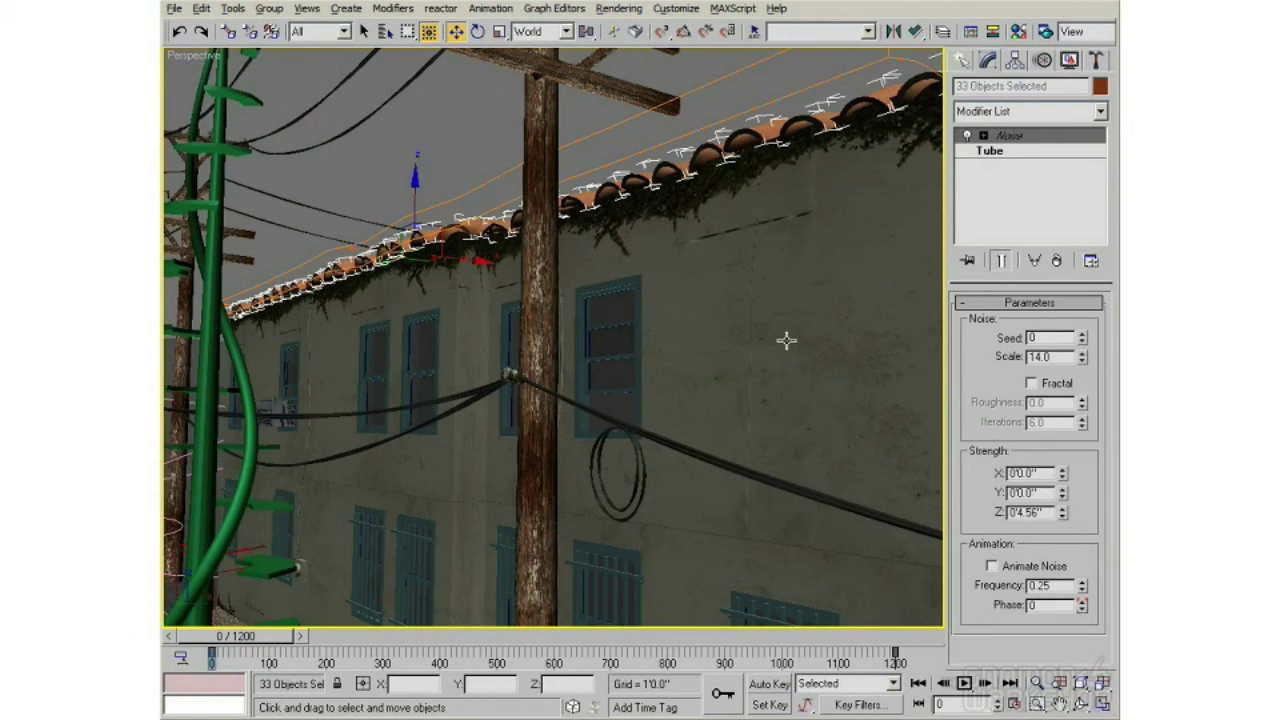
Clear the selection and select only the roof tile TerraCottaTile30
click(509, 186)
alt+middle_drag(509, 186, 626, 329)
click(716, 104)
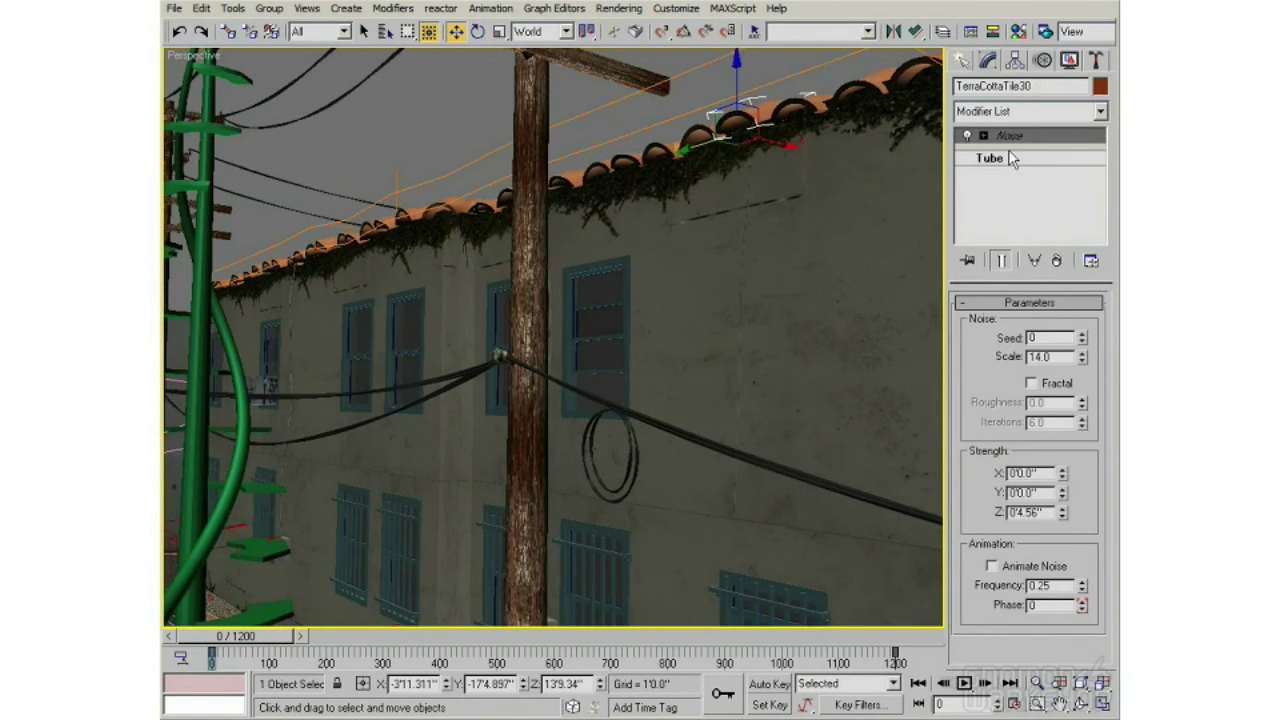
Save the alley scene file with Ctrl+S
key(ctrl+s)
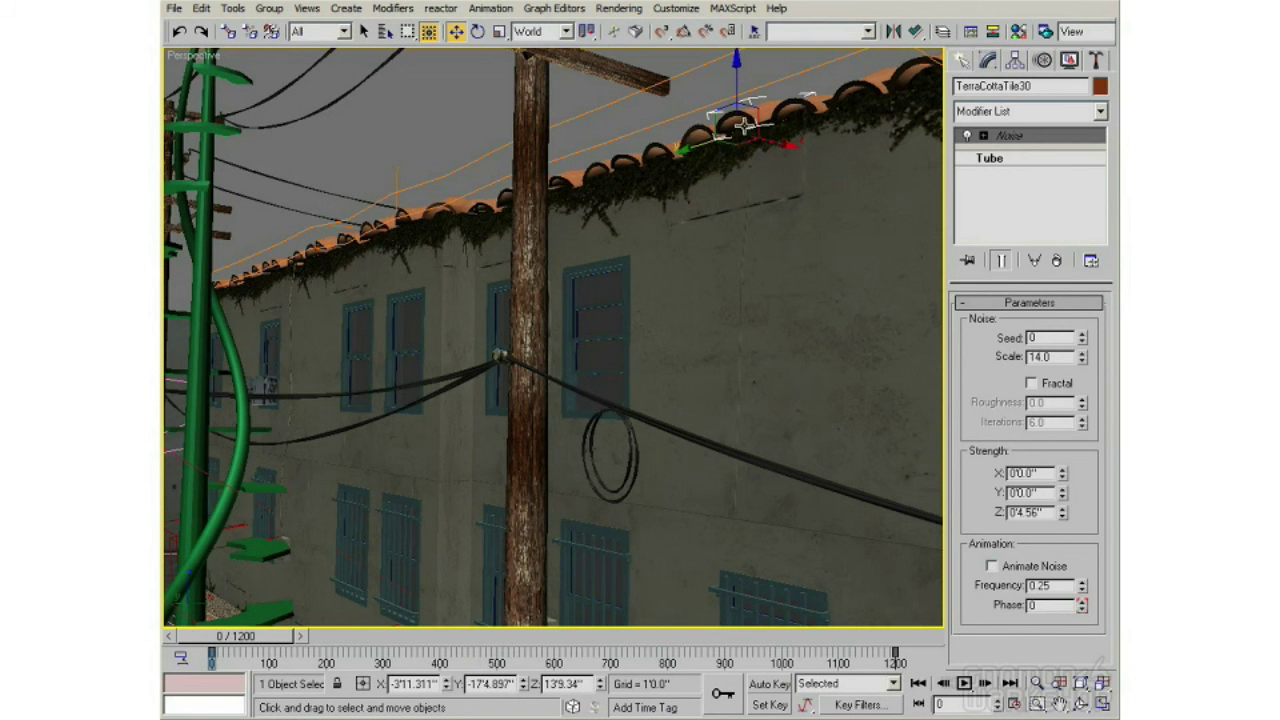
Search 'te' in Select From Scene to select all 33 TerraCotta roof tiles
click(385, 33)
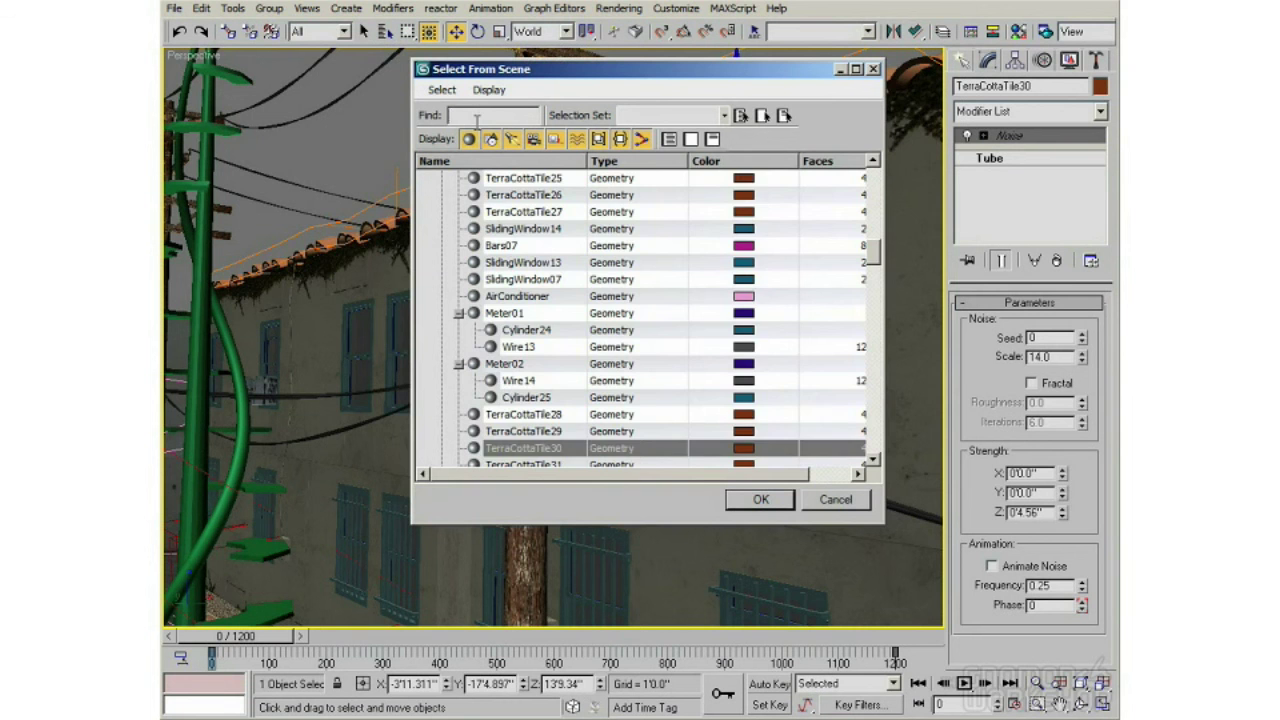
text(tae)
key(BackSpace)
key(BackSpace)
text(erra)
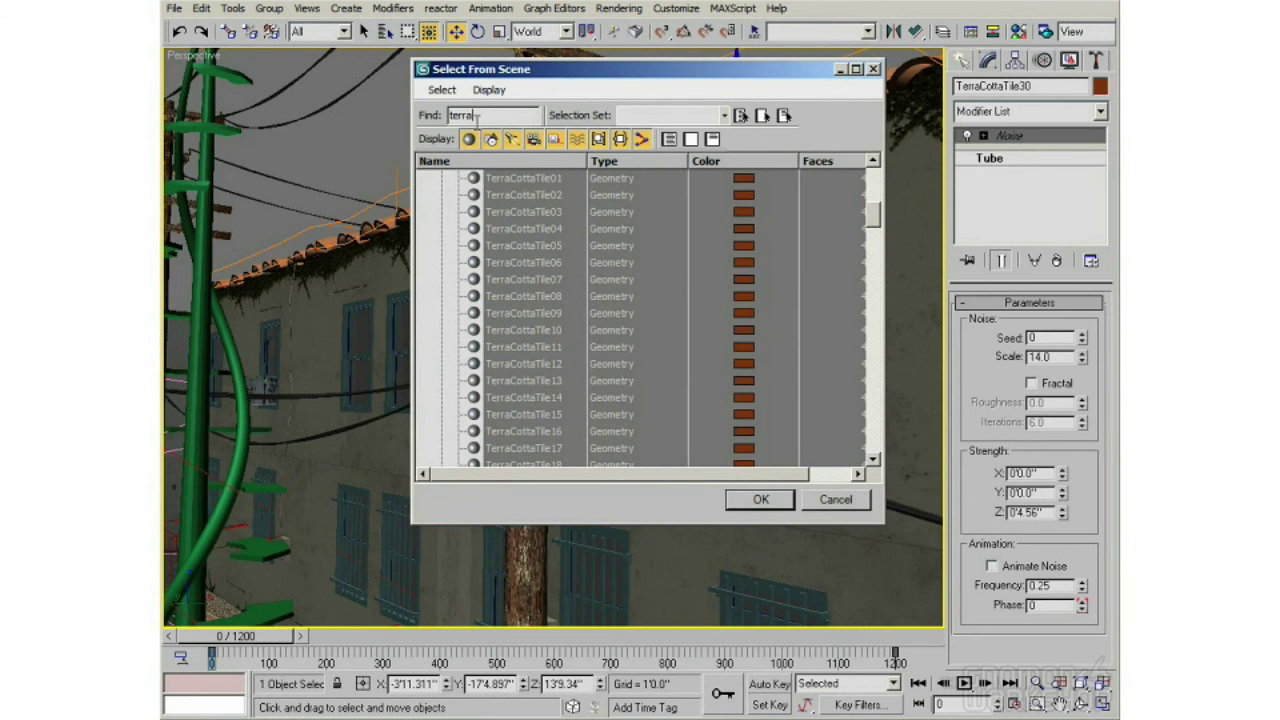
click(760, 500)
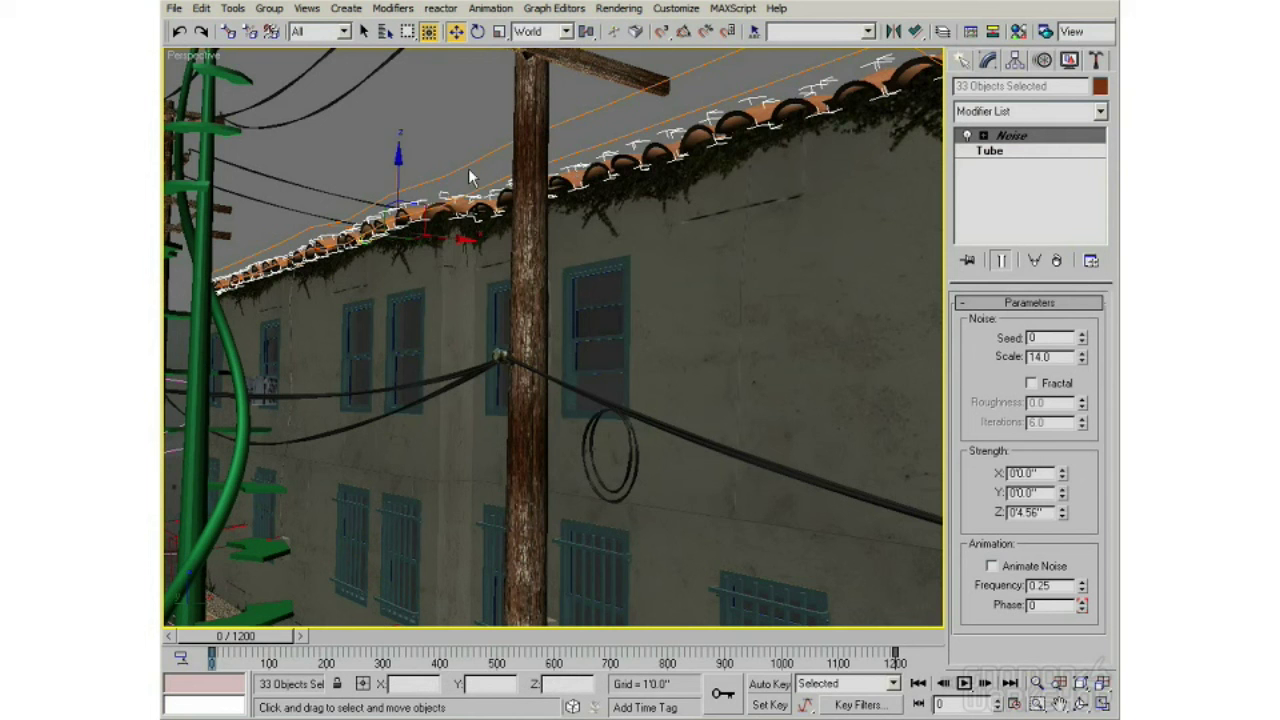
drag(398, 162, 400, 160)
Name the tile selection 'Tiles', deselect, and reselect it from the named sets dropdown
click(801, 32)
text(Tiles)
click(423, 114)
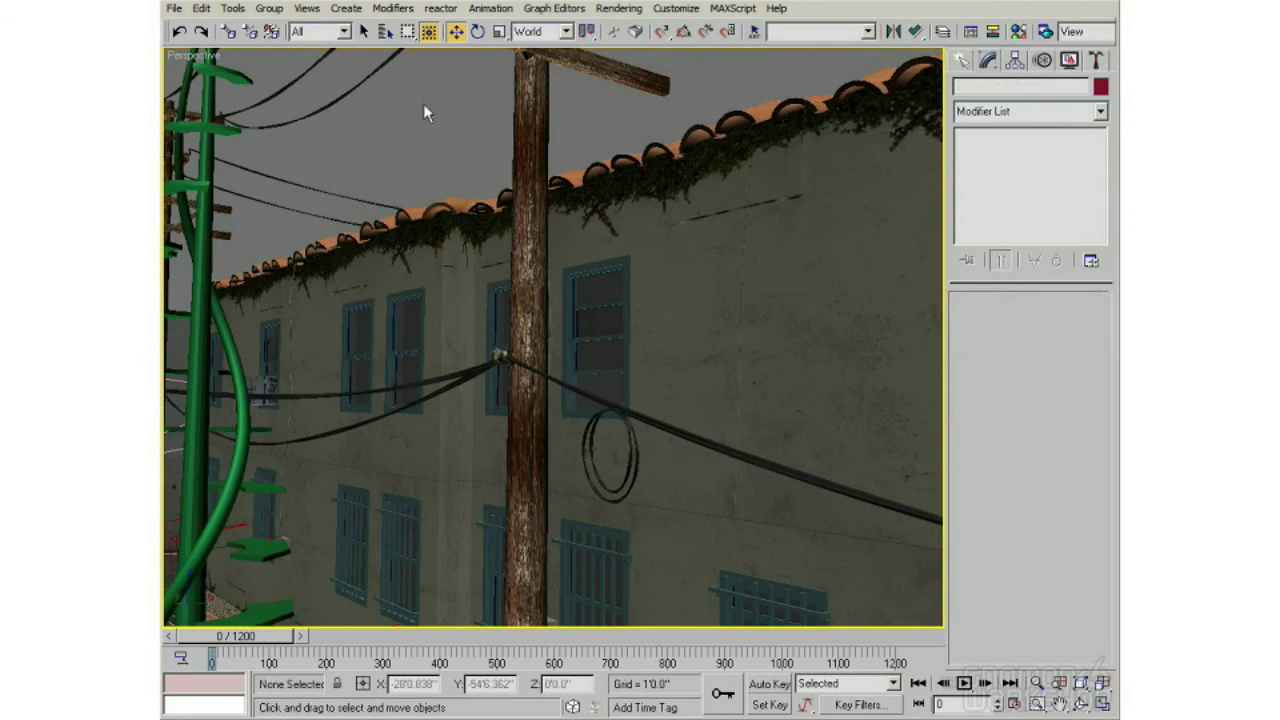
click(869, 35)
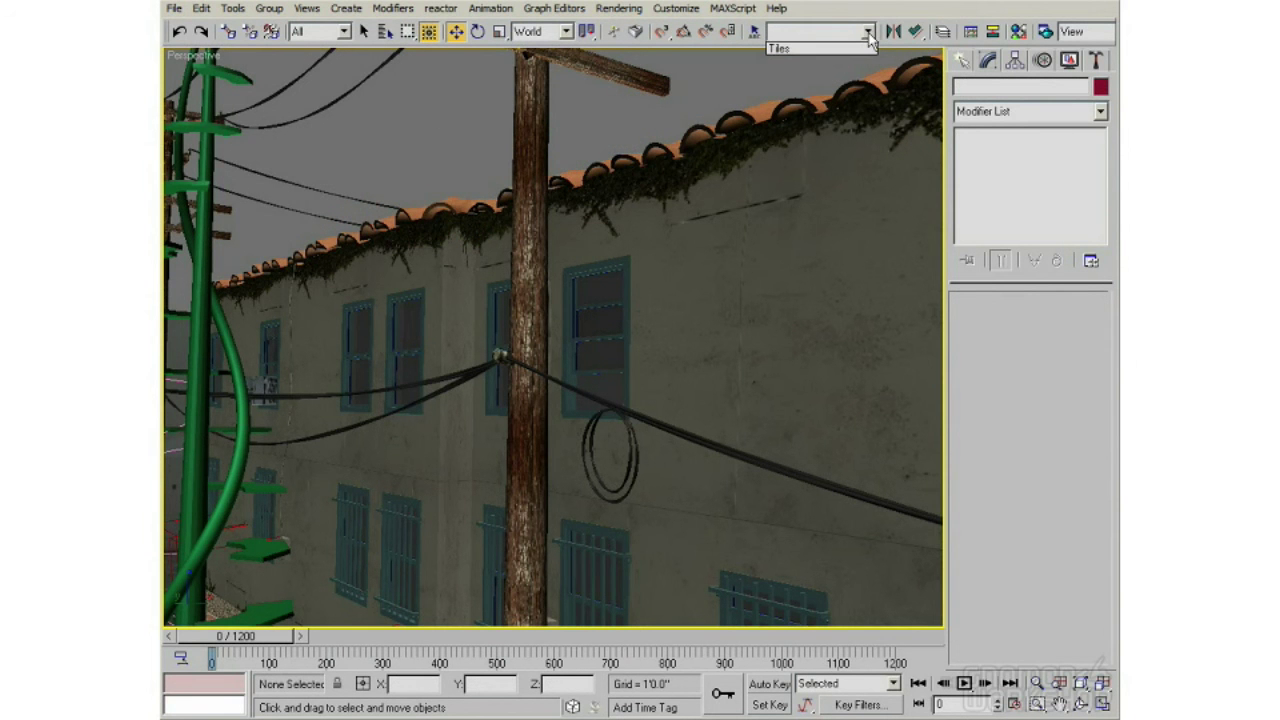
click(786, 48)
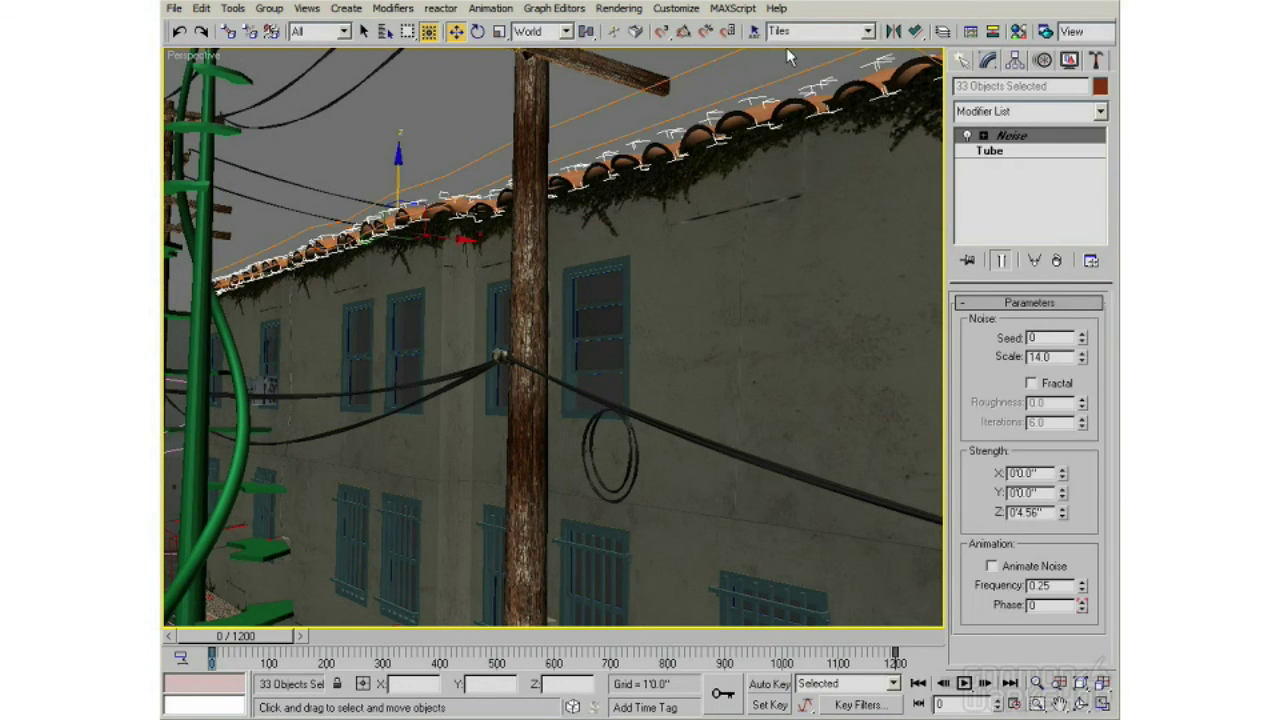
key(F6)
Check the Tiles set in the Named Selection Sets manager, then deselect and reselect it
click(754, 31)
click(220, 135)
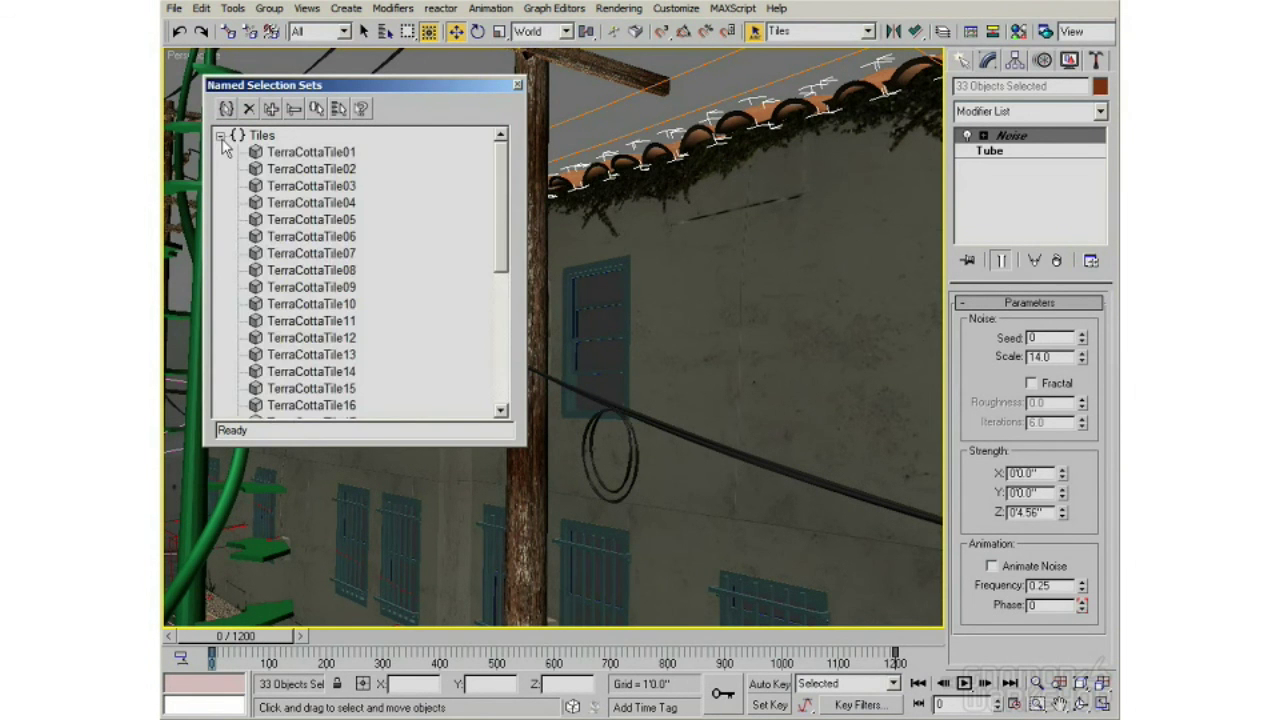
click(220, 135)
click(256, 142)
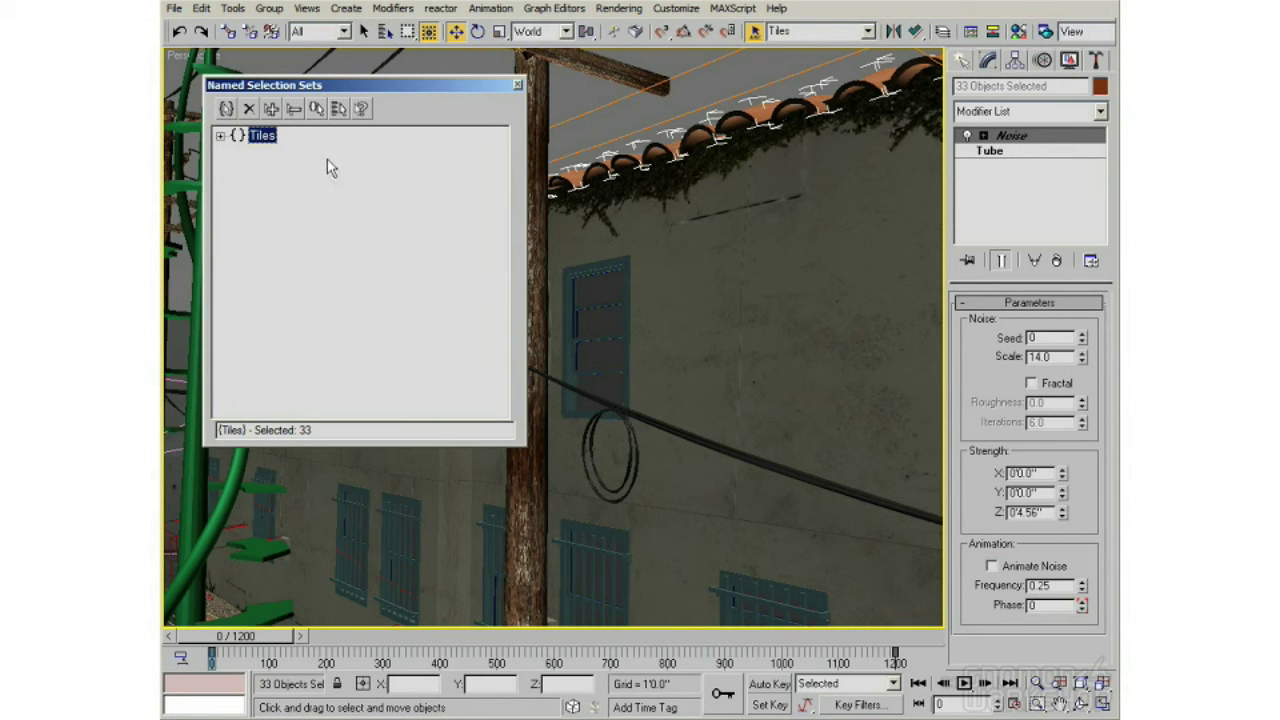
key(Escape)
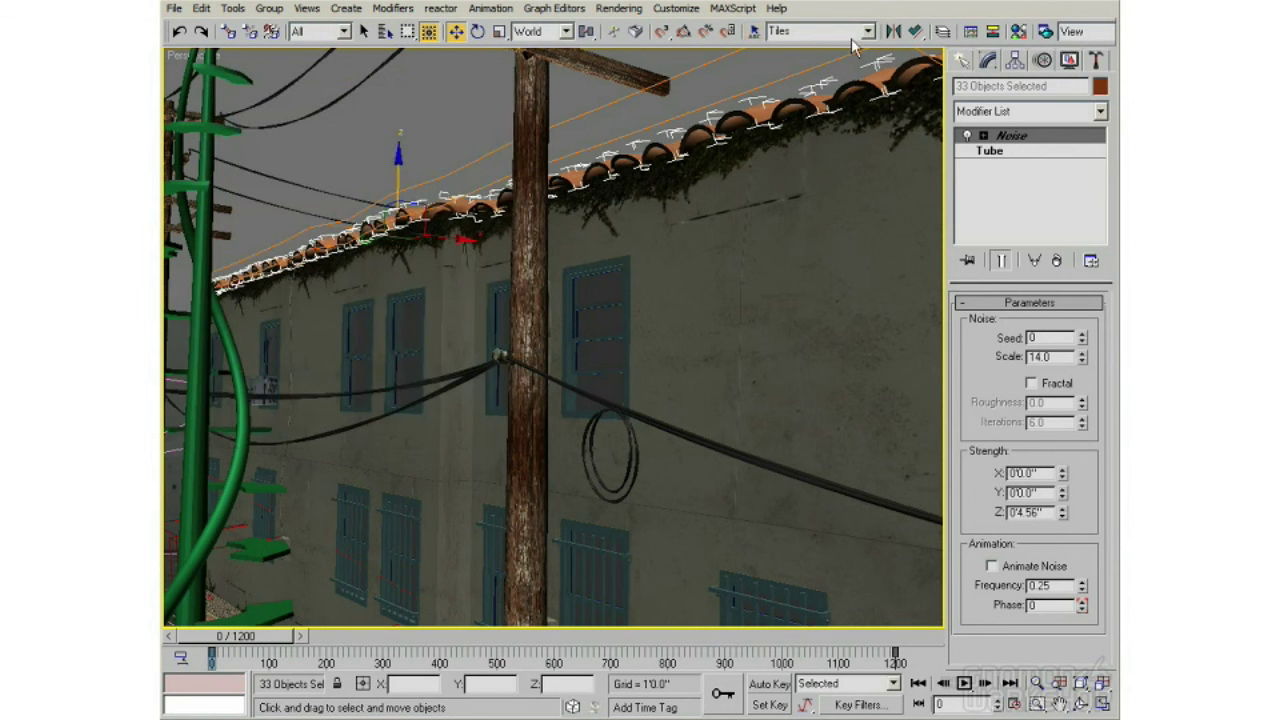
click(489, 88)
click(868, 31)
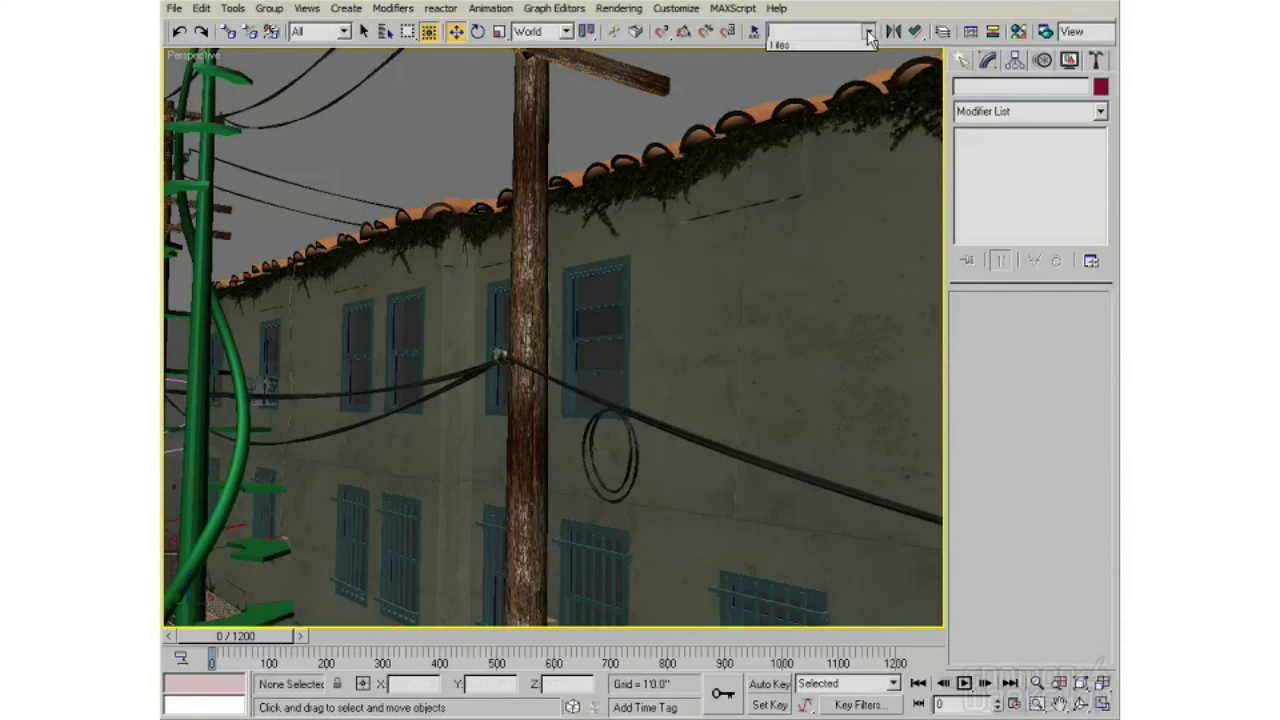
click(835, 50)
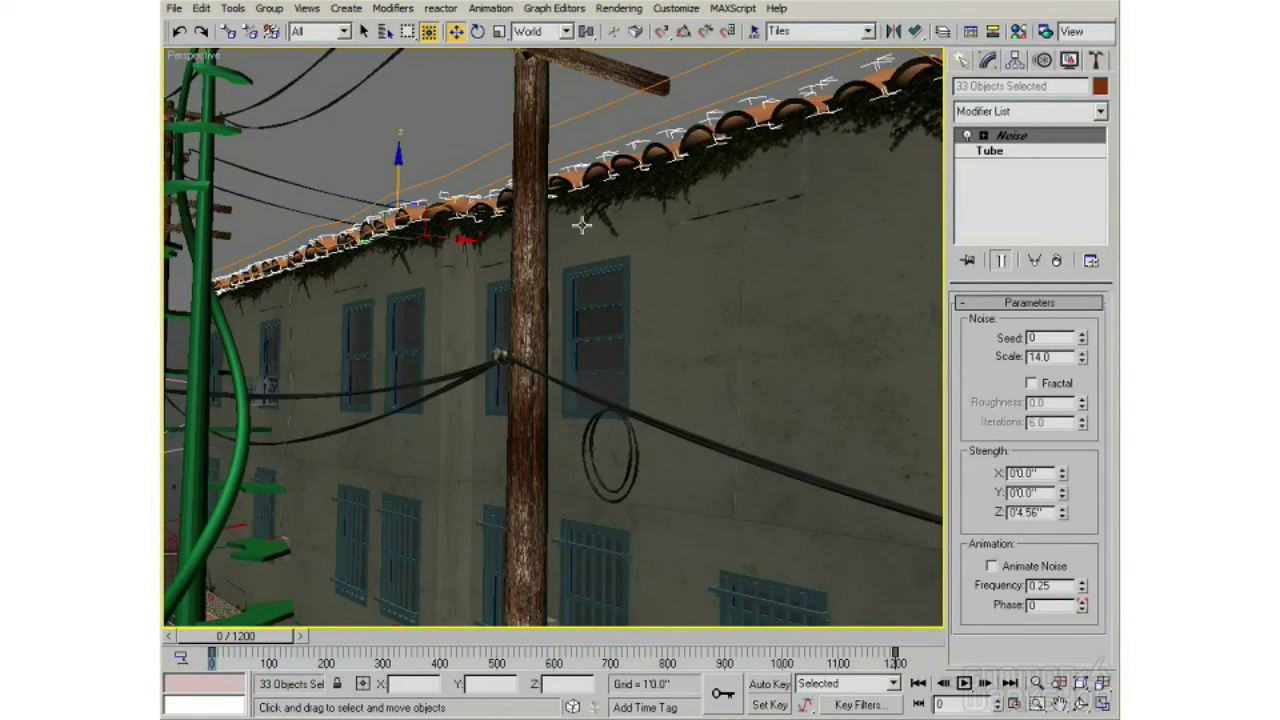